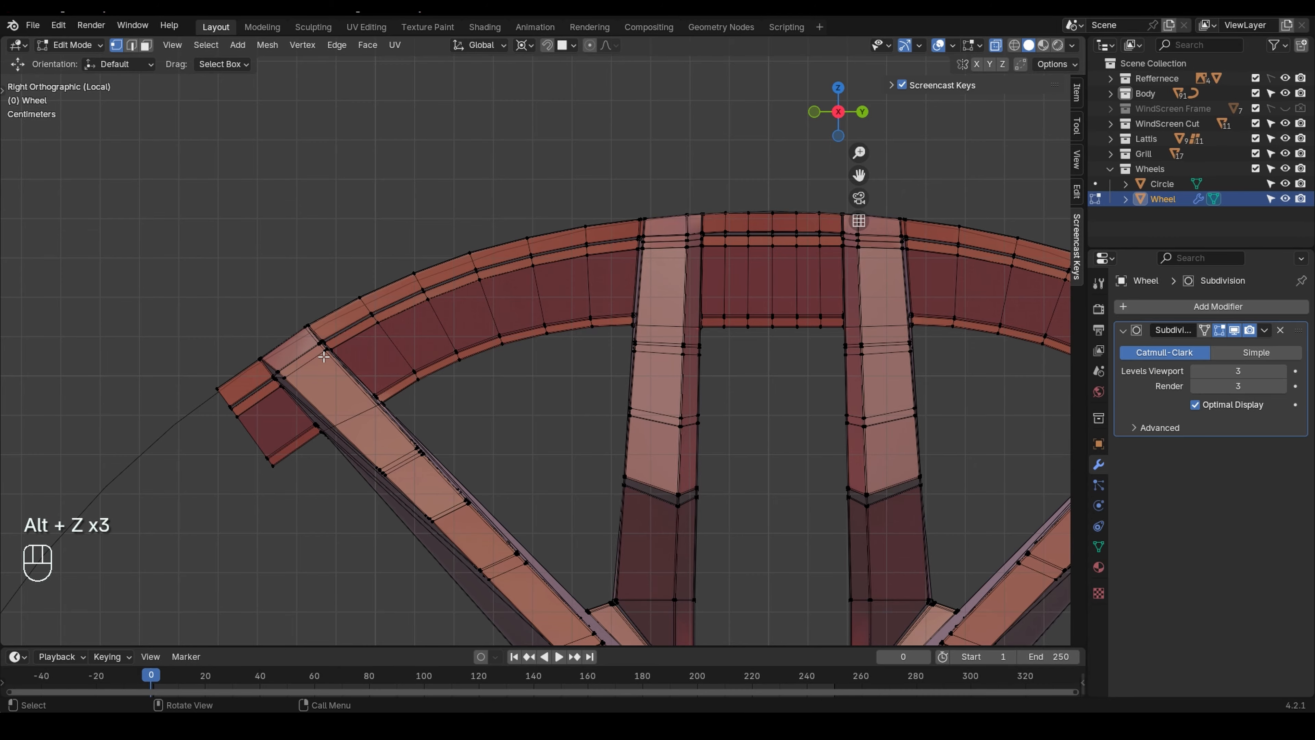
# - Return to Object Mode and scale the reference circle by about 1.003 to fit the wheel's outer rim
pyautogui.scroll(-2, 572, 285)
pyautogui.keyDown('shift'); pyautogui.moveTo(573, 285); pyautogui.dragTo(352, 358, button='middle'); pyautogui.keyUp('shift')
pyautogui.press('Tab')
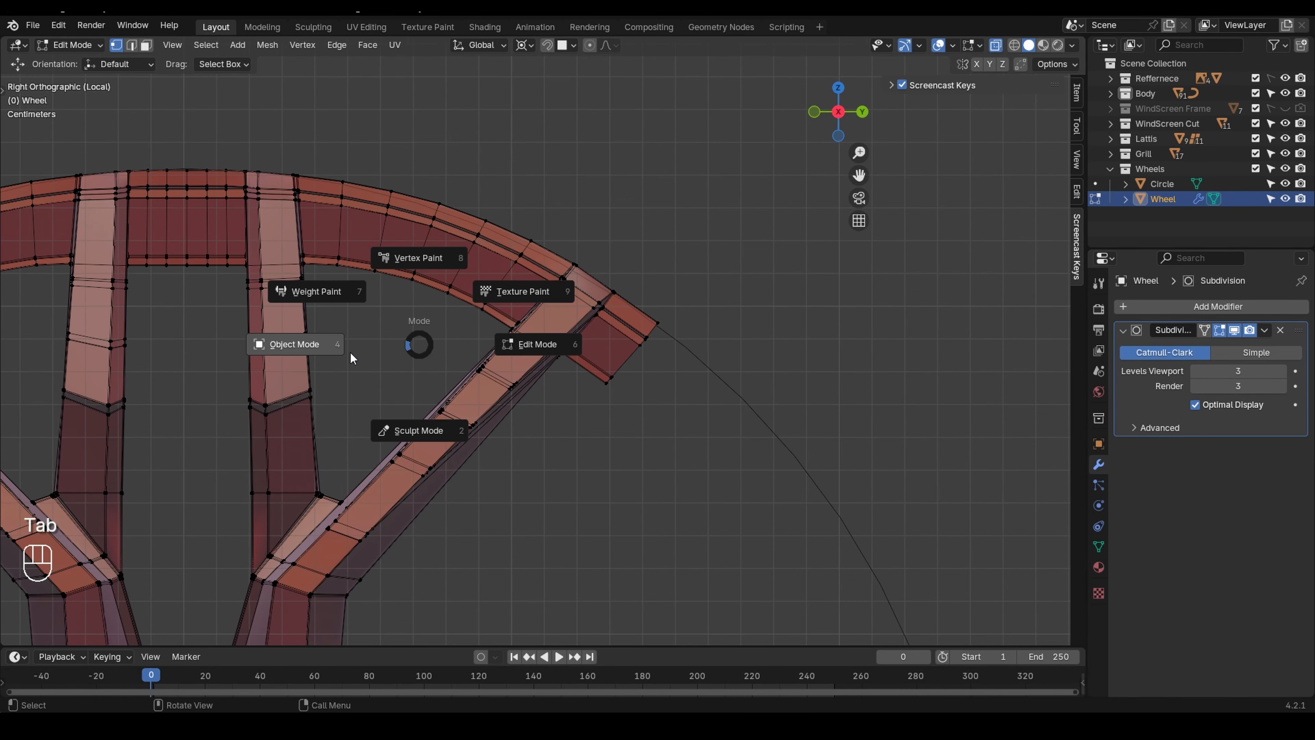
pyautogui.click(351, 358)
pyautogui.click(732, 384)
pyautogui.press('s')
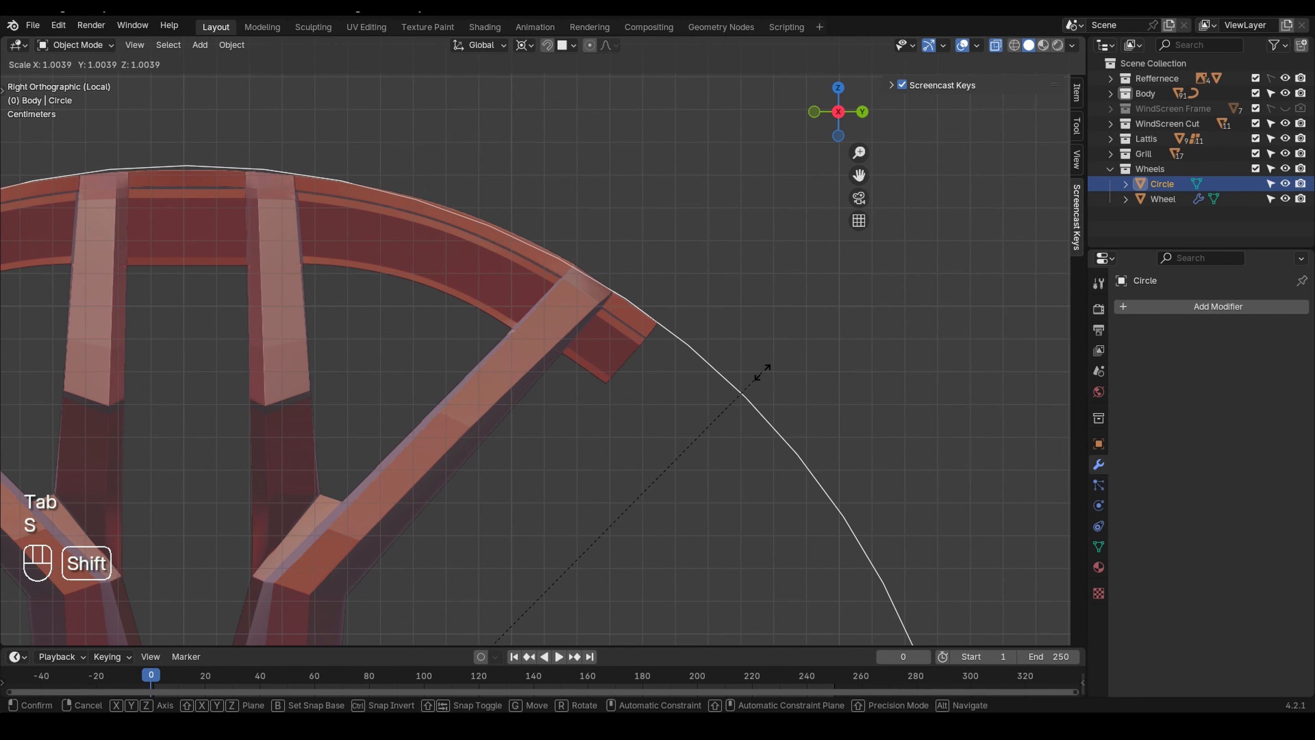
pyautogui.click(754, 377)
pyautogui.scroll(-4, 736, 363)
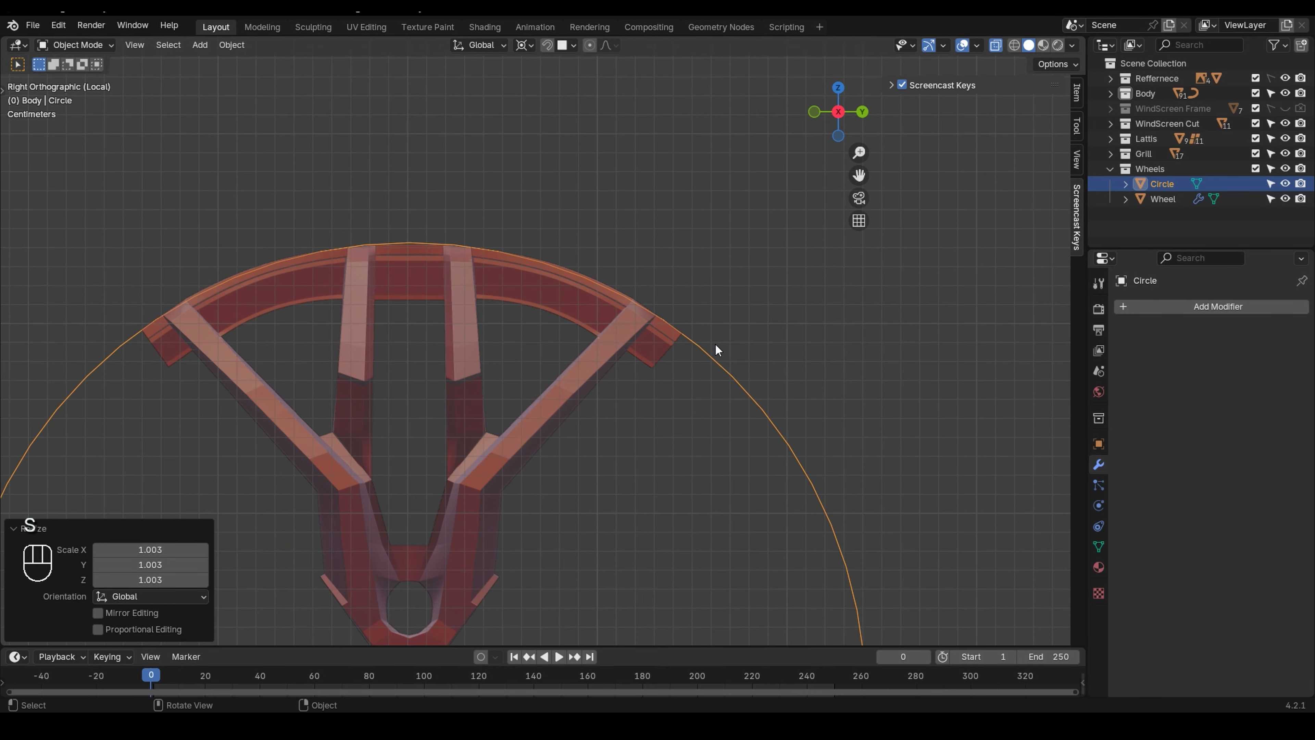
# - Shade the reference circle smooth and add a Subdivision Surface modifier to it
pyautogui.keyDown('shift'); pyautogui.moveTo(716, 349); pyautogui.dragTo(734, 347, button='middle'); pyautogui.keyUp('shift')
pyautogui.rightClick(710, 291)
pyautogui.click(701, 283)
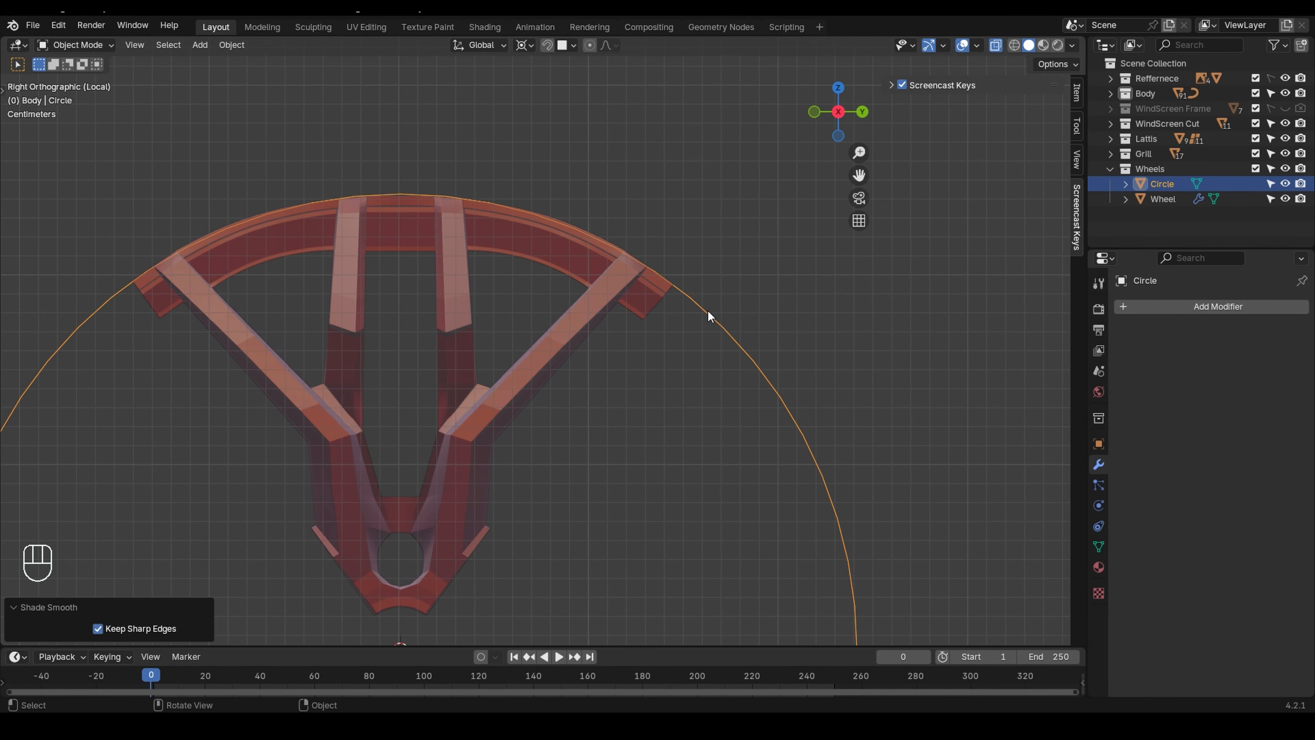
pyautogui.click(1236, 309)
pyautogui.write('s')
pyautogui.click(1097, 354)
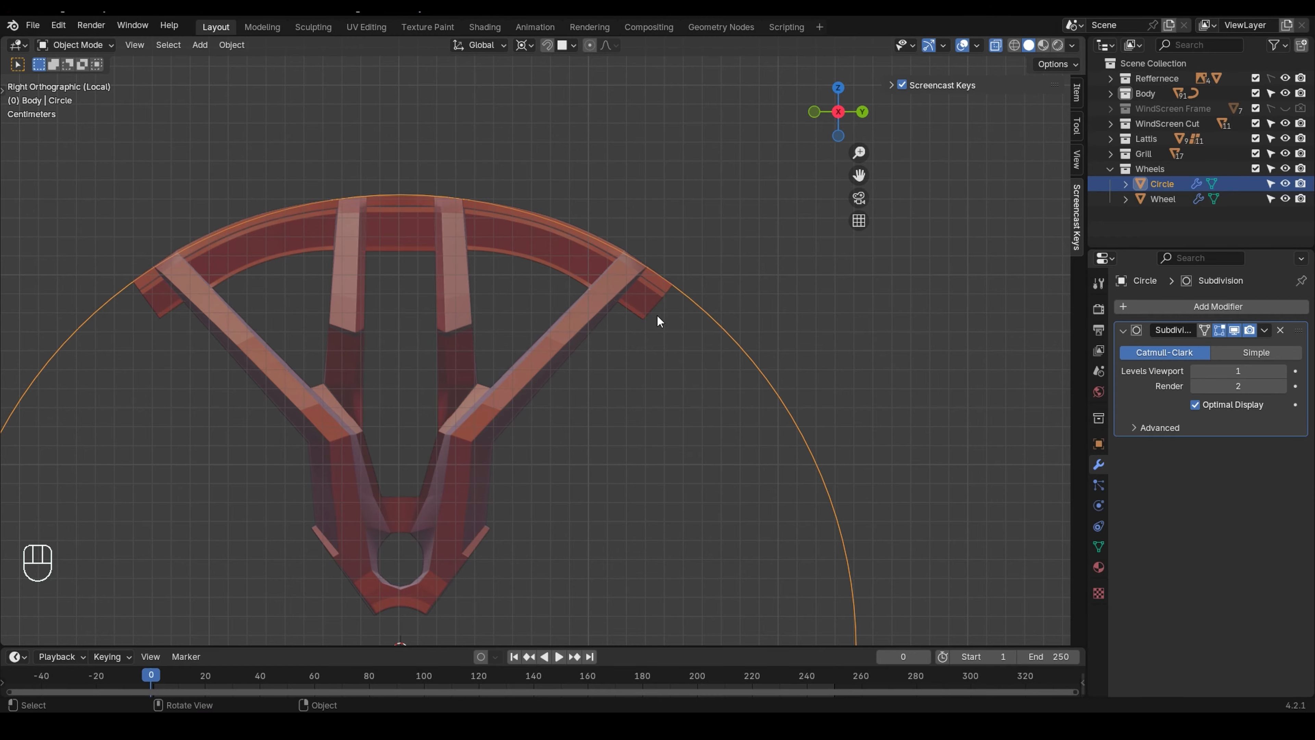
# - Select the wheel segment and enter Edit Mode on its mesh
pyautogui.scroll(3, 481, 282)
pyautogui.keyDown('shift'); pyautogui.moveTo(468, 280); pyautogui.dragTo(467, 352, button='middle'); pyautogui.keyUp('shift')
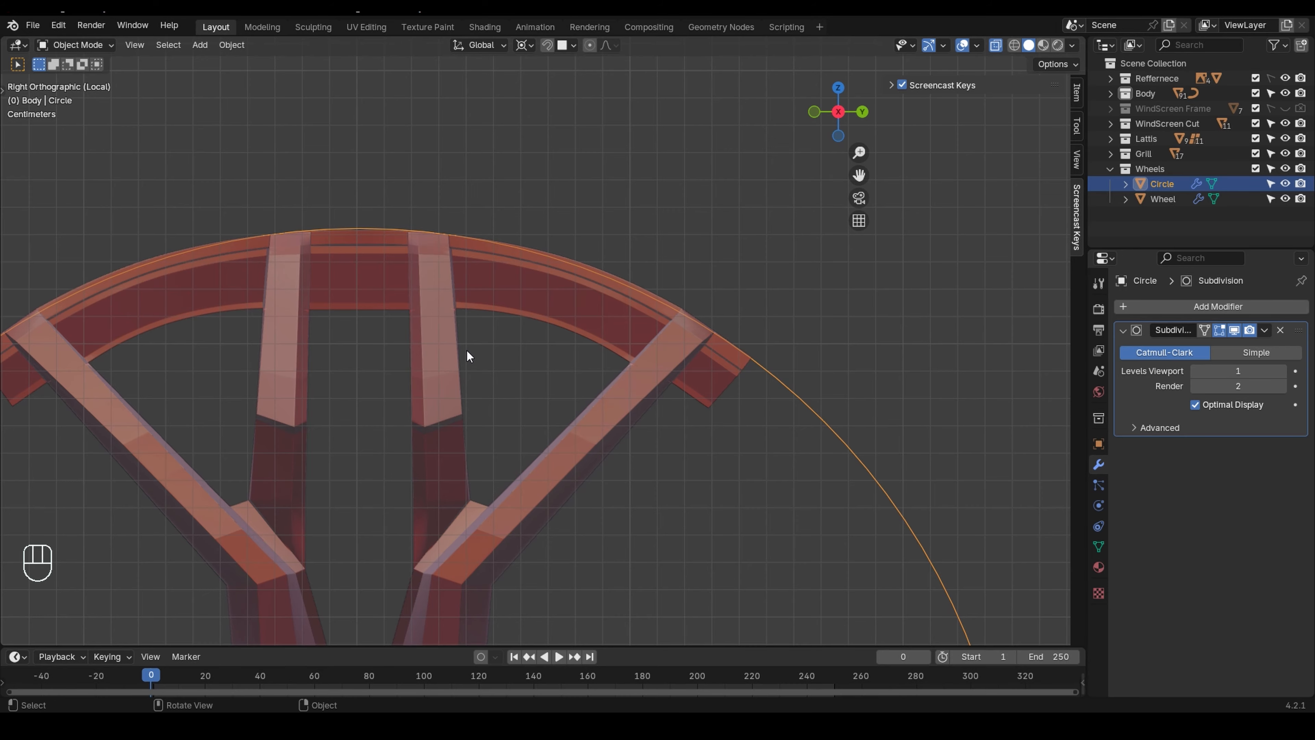
pyautogui.click(565, 302)
pyautogui.press('Tab')
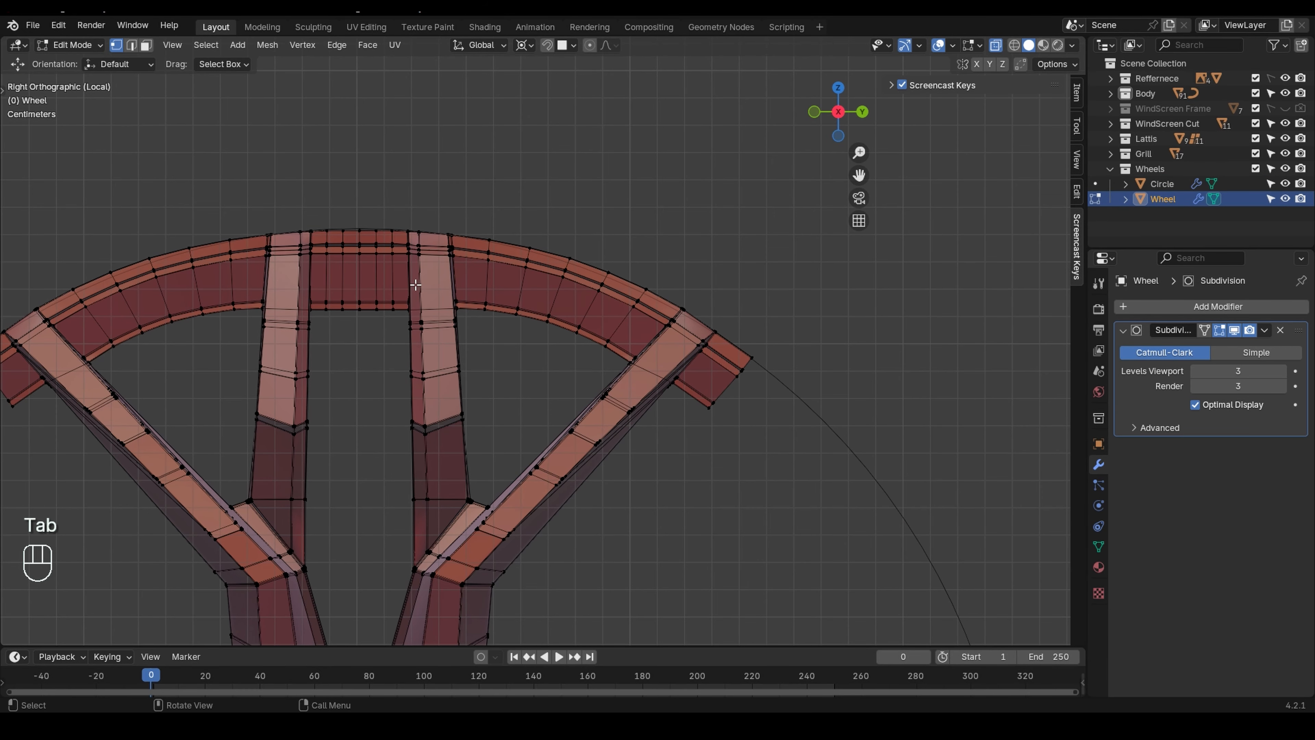
pyautogui.keyDown('shift'); pyautogui.moveTo(416, 285); pyautogui.dragTo(508, 255, button='middle'); pyautogui.keyUp('shift')
pyautogui.scroll(-3, 521, 246)
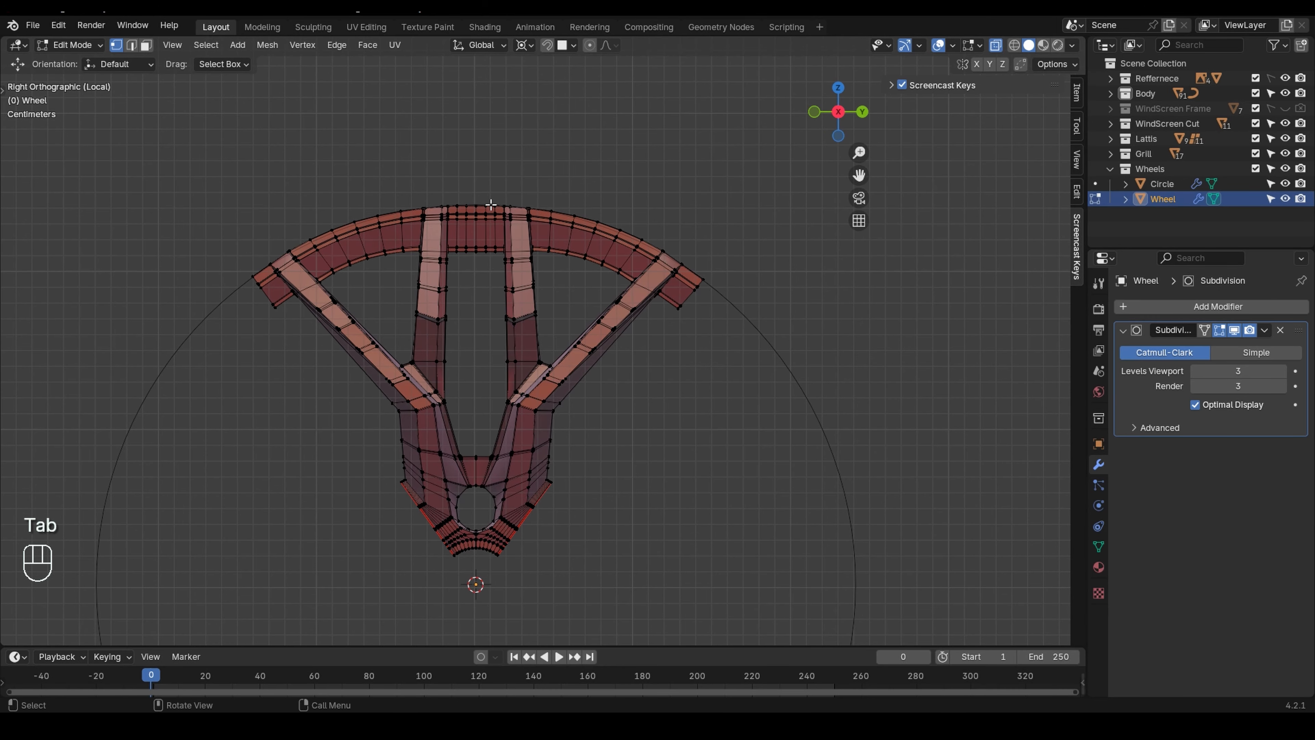
# - Delete all faces on the +Y half of the wheel segment, including the small ones along the centre line near the hub
pyautogui.moveTo(478, 187); pyautogui.dragTo(735, 631)
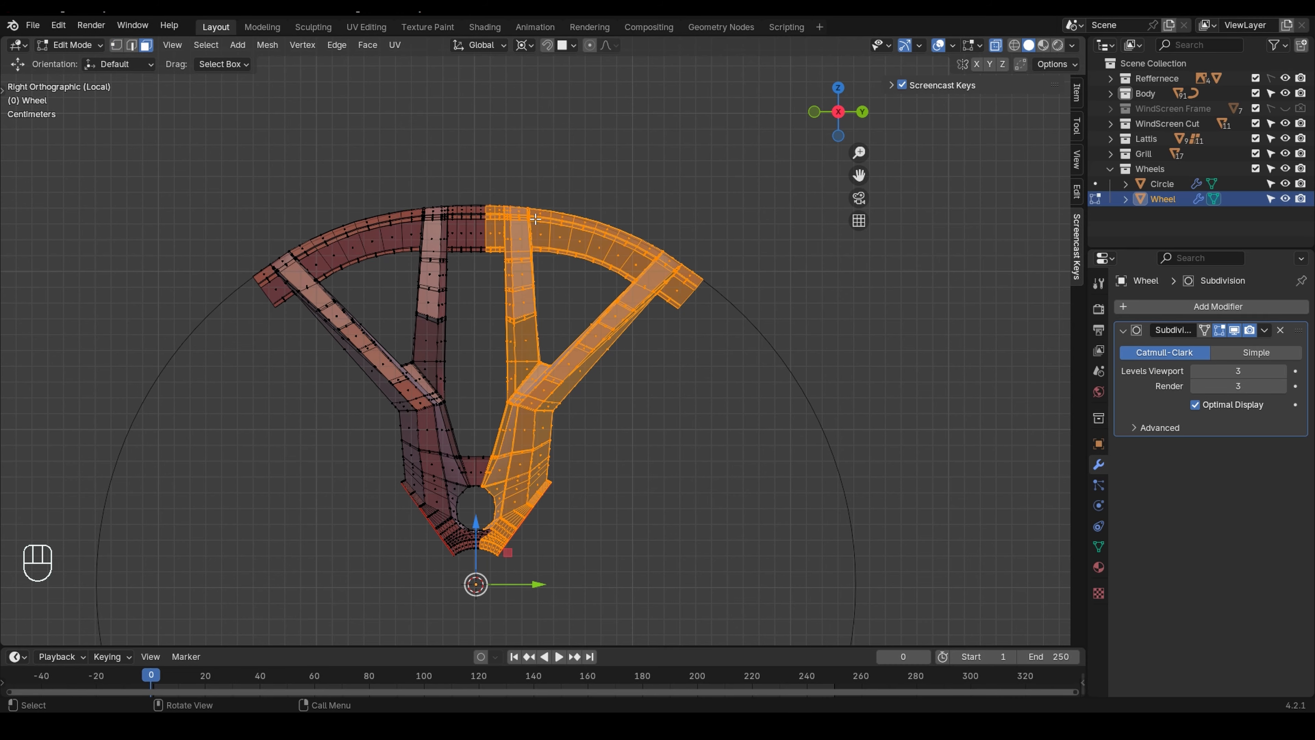
pyautogui.moveTo(548, 349); pyautogui.dragTo(618, 622)
pyautogui.scroll(2, 531, 490)
pyautogui.keyDown('shift'); pyautogui.moveTo(616, 111); pyautogui.dragTo(778, 382); pyautogui.keyUp('shift')
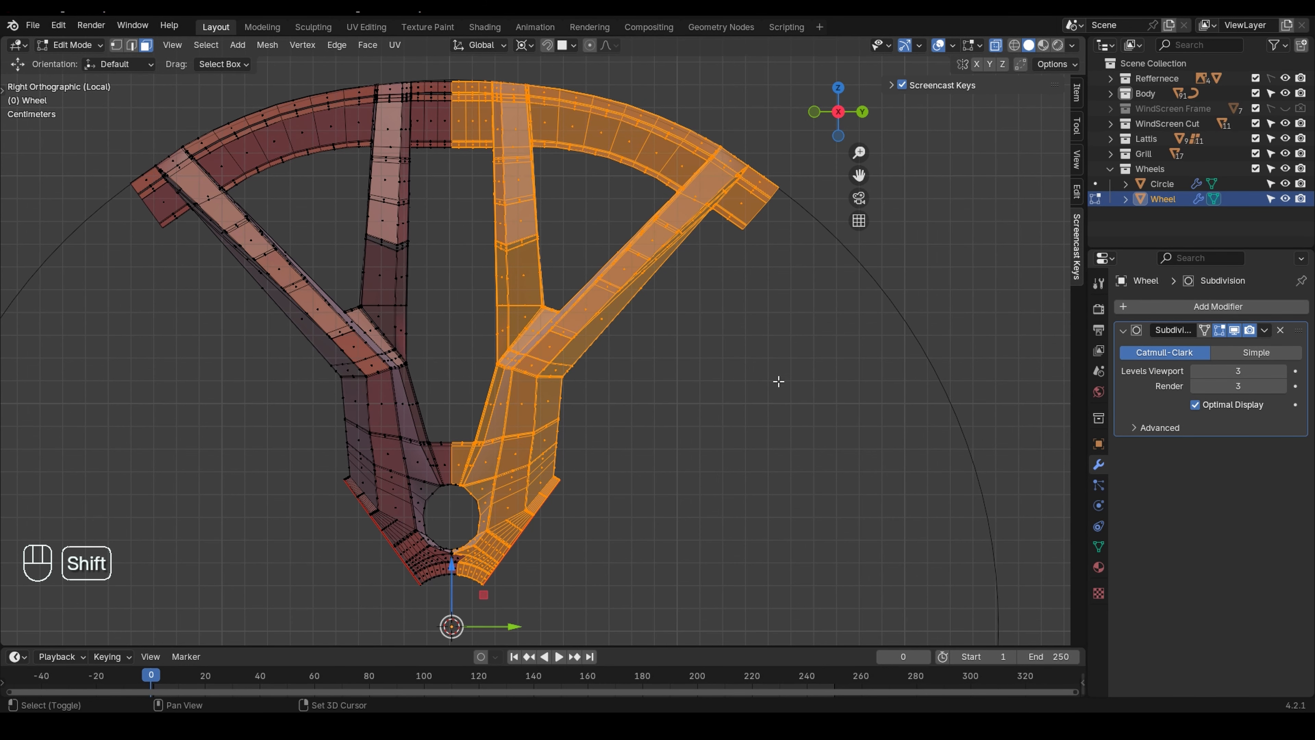
pyautogui.keyDown('shift'); pyautogui.moveTo(476, 544); pyautogui.dragTo(483, 419, button='middle'); pyautogui.keyUp('shift')
pyautogui.scroll(5, 483, 419)
pyautogui.keyDown('shift'); pyautogui.moveTo(522, 494); pyautogui.dragTo(502, 475); pyautogui.keyUp('shift')
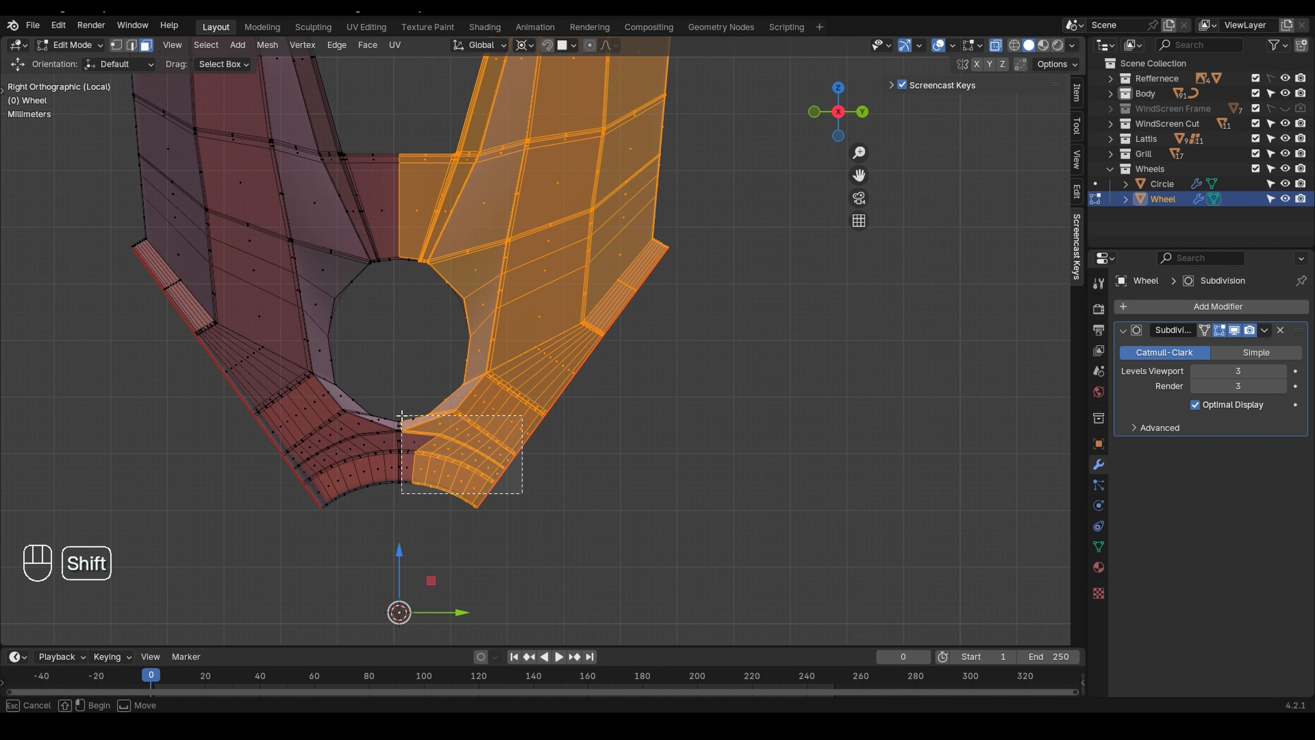
pyautogui.scroll(5, 412, 458)
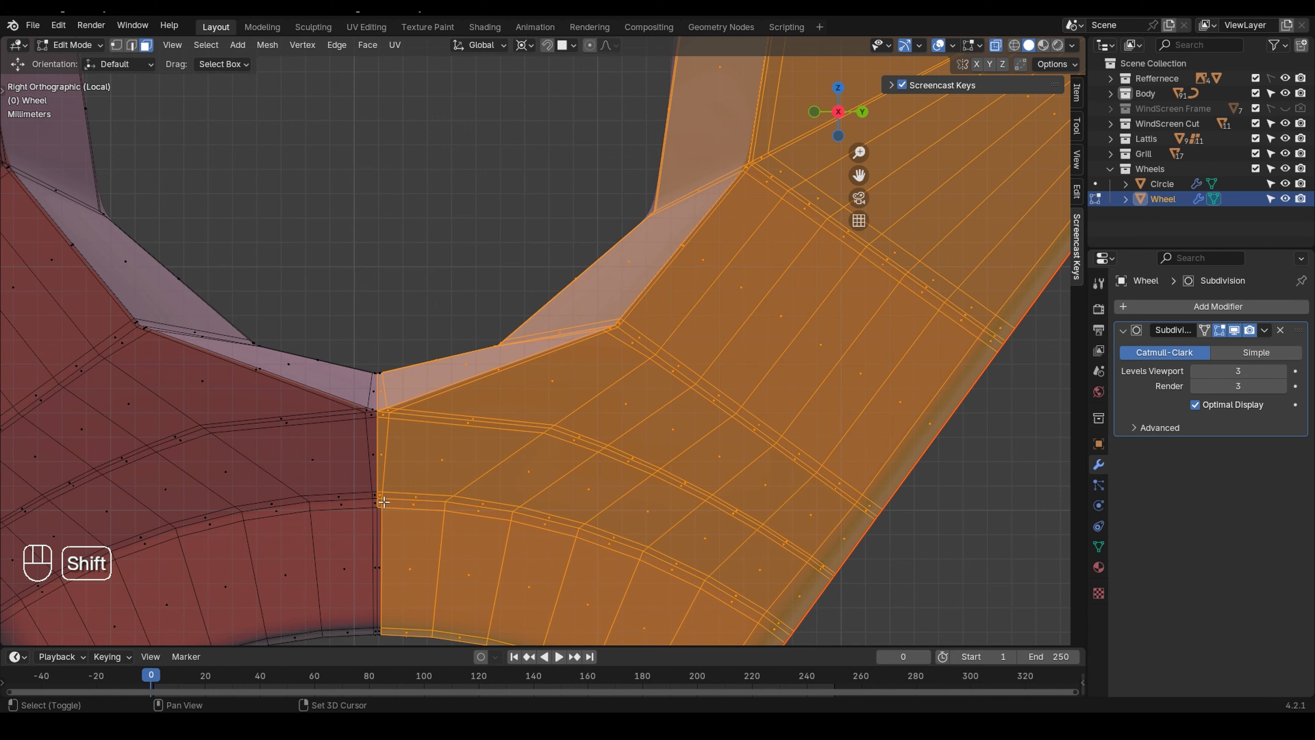
pyautogui.keyDown('shift'); pyautogui.scroll(-3, 395, 541); pyautogui.keyUp('shift')
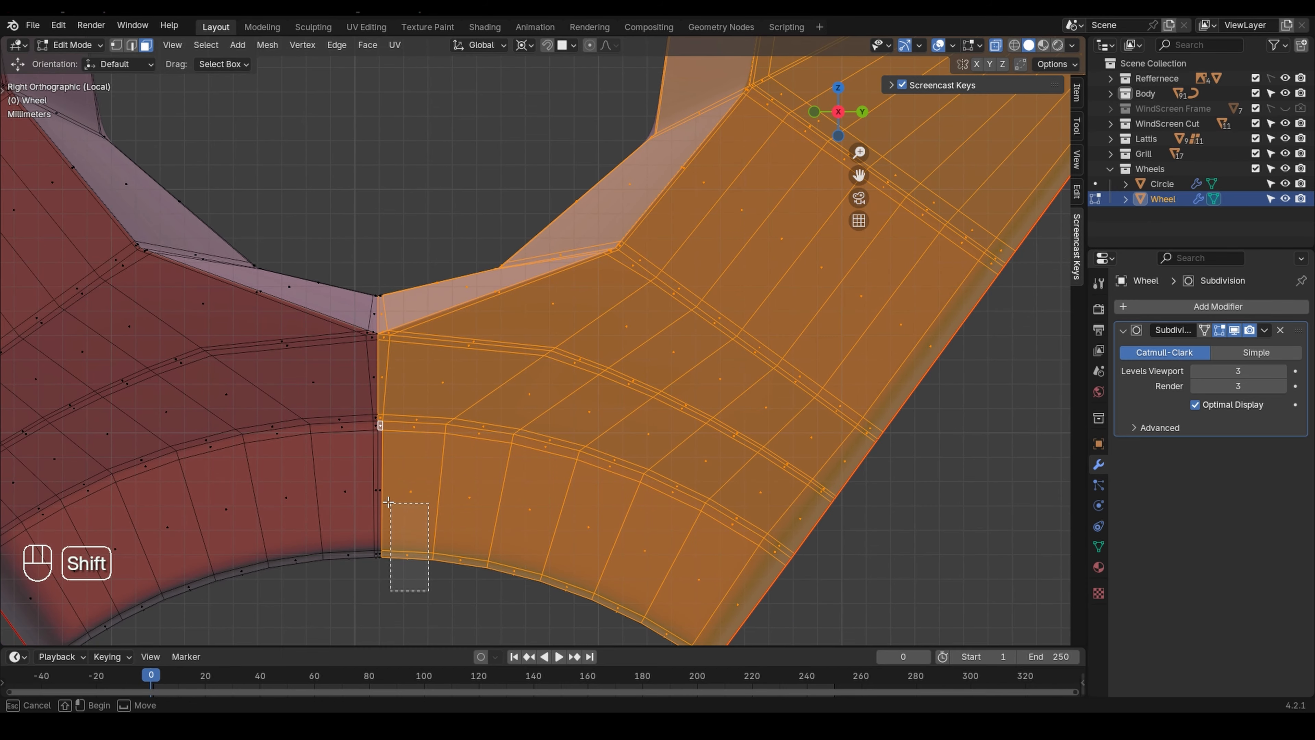
pyautogui.hotkey('alt', 'z')
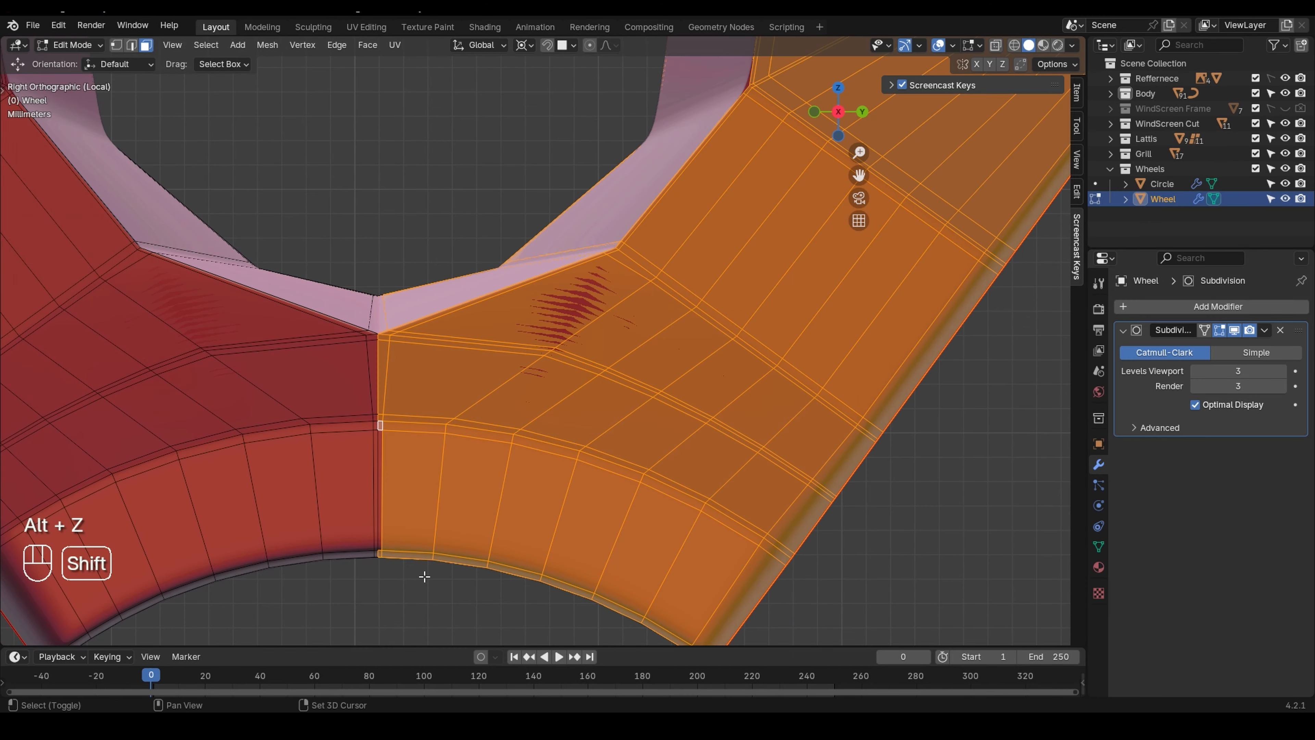
pyautogui.scroll(-2, 439, 304)
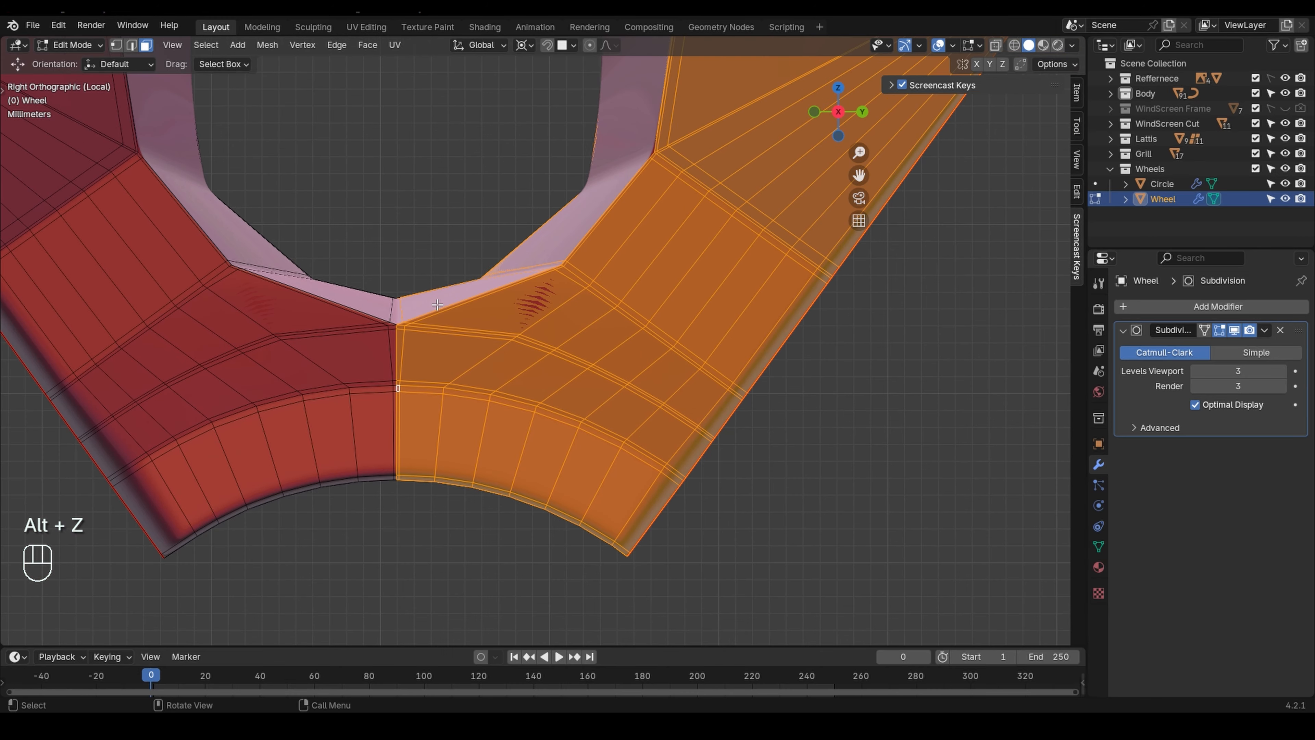
pyautogui.hotkey('alt', 'z')
pyautogui.keyDown('shift'); pyautogui.moveTo(399, 266); pyautogui.dragTo(400, 267); pyautogui.keyUp('shift')
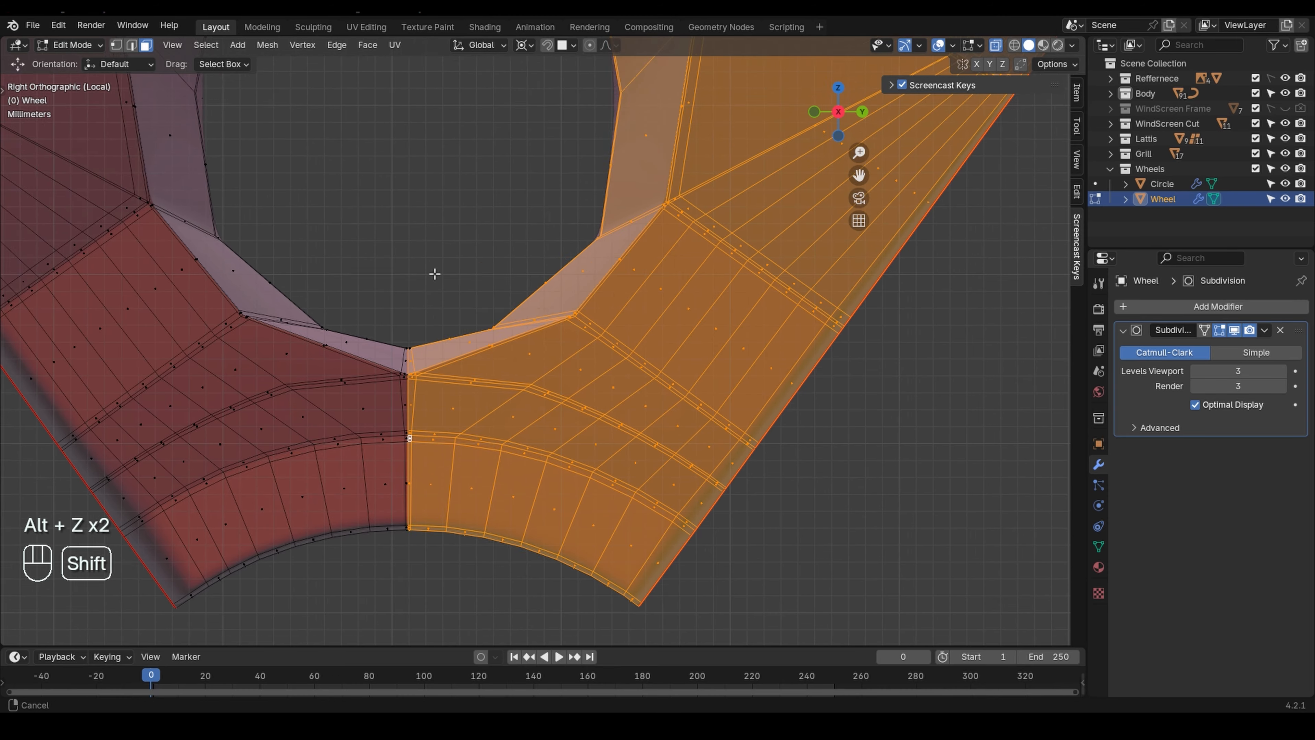
pyautogui.scroll(5, 435, 273)
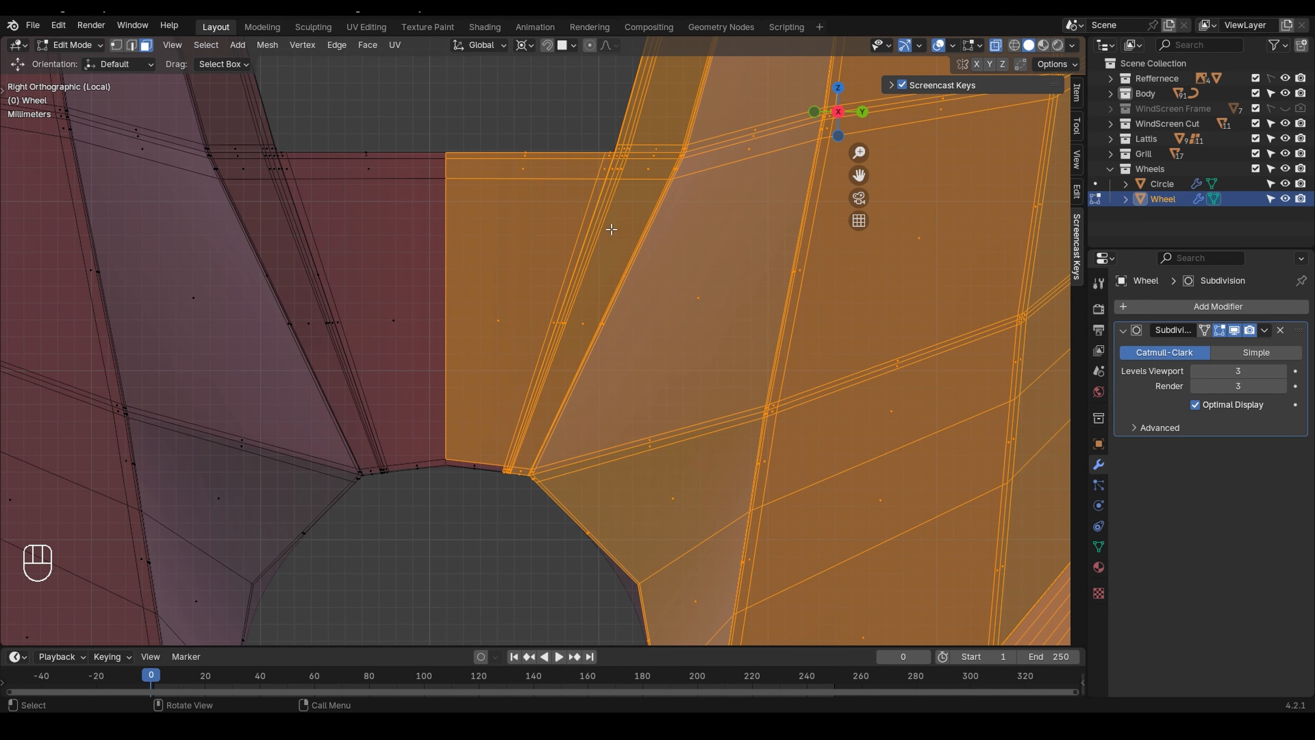
pyautogui.hotkey('alt', 'z')
pyautogui.hotkey('alt', 'z')
pyautogui.keyDown('shift'); pyautogui.moveTo(496, 249); pyautogui.dragTo(455, 485, button='middle'); pyautogui.keyUp('shift')
pyautogui.press('x')
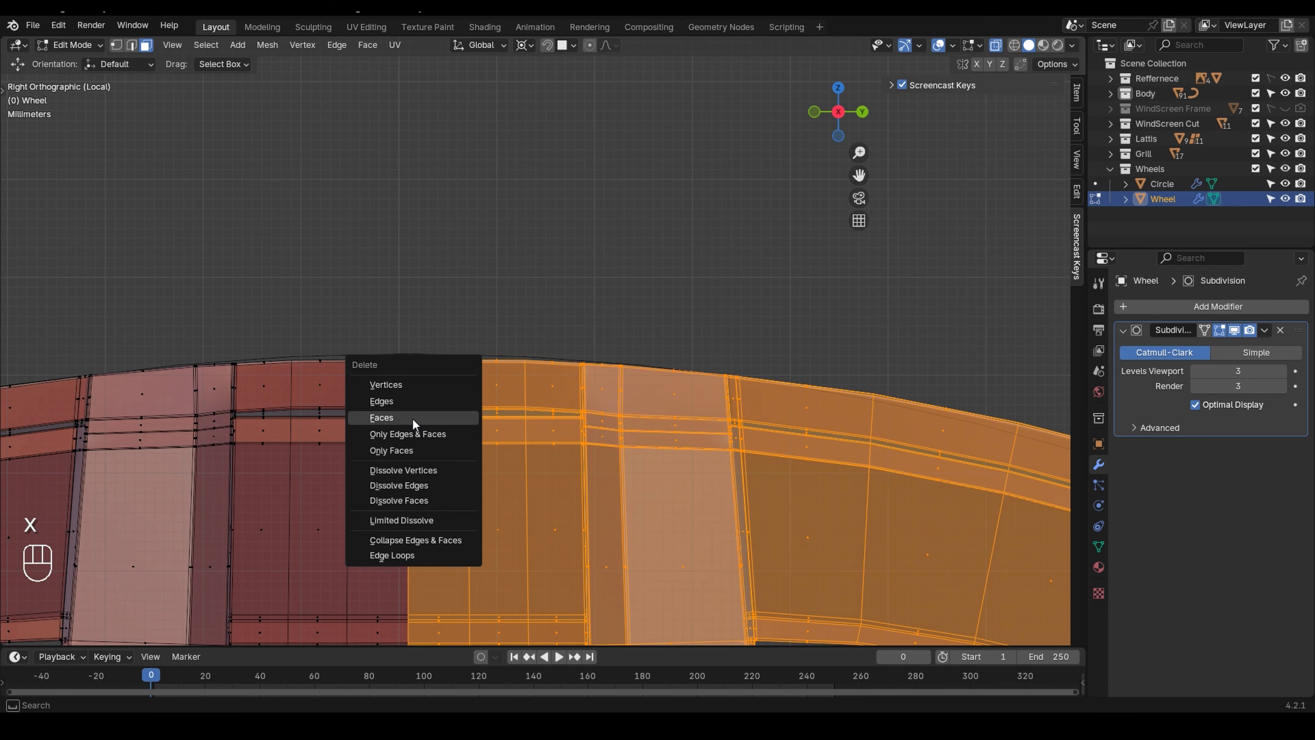
pyautogui.click(411, 417)
# - Delete the stray vertex left beyond the centre line above the hub hole
pyautogui.keyDown('shift'); pyautogui.moveTo(446, 428); pyautogui.dragTo(490, 270, button='middle'); pyautogui.keyUp('shift')
pyautogui.scroll(-2, 494, 332)
pyautogui.moveTo(493, 332)
pyautogui.keyDown('shift'); pyautogui.mouseDown(button='middle')
pyautogui.moveTo(488, 184)
pyautogui.moveTo(509, 345)
pyautogui.mouseUp(button='middle'); pyautogui.keyUp('shift')
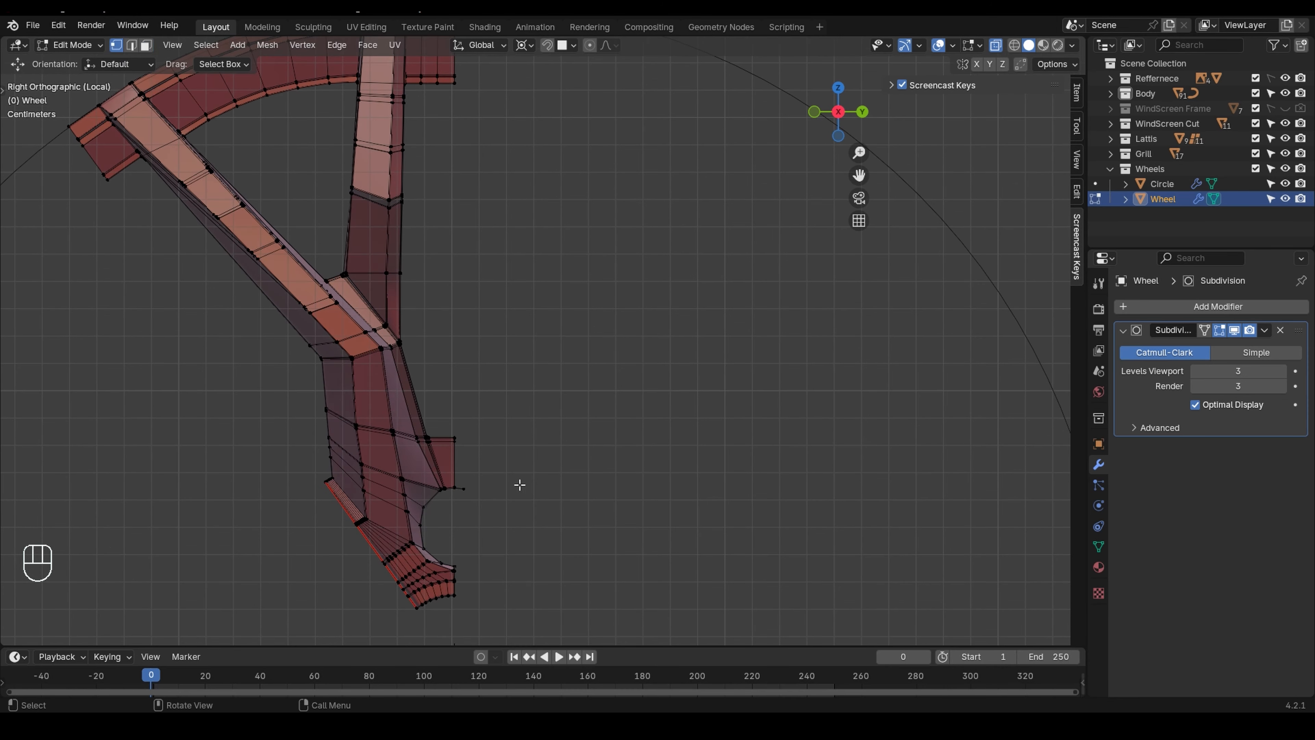
pyautogui.scroll(1, 510, 503)
pyautogui.moveTo(451, 475); pyautogui.dragTo(451, 475)
pyautogui.press('x')
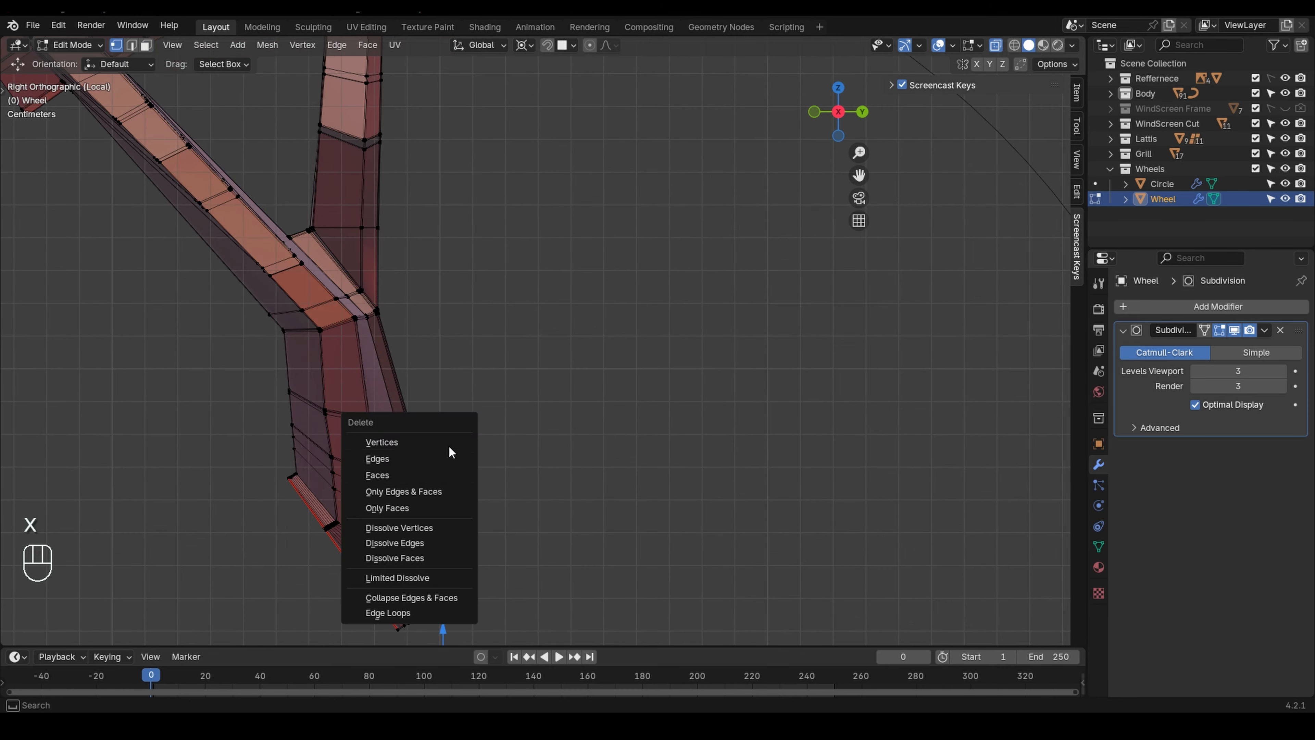
pyautogui.click(451, 442)
# - Raise the rim's vertices along the centre-line cut by about 0.00056 m on Z to meet the reference circle
pyautogui.keyDown('shift'); pyautogui.moveTo(545, 184); pyautogui.dragTo(557, 39, button='middle'); pyautogui.keyUp('shift')
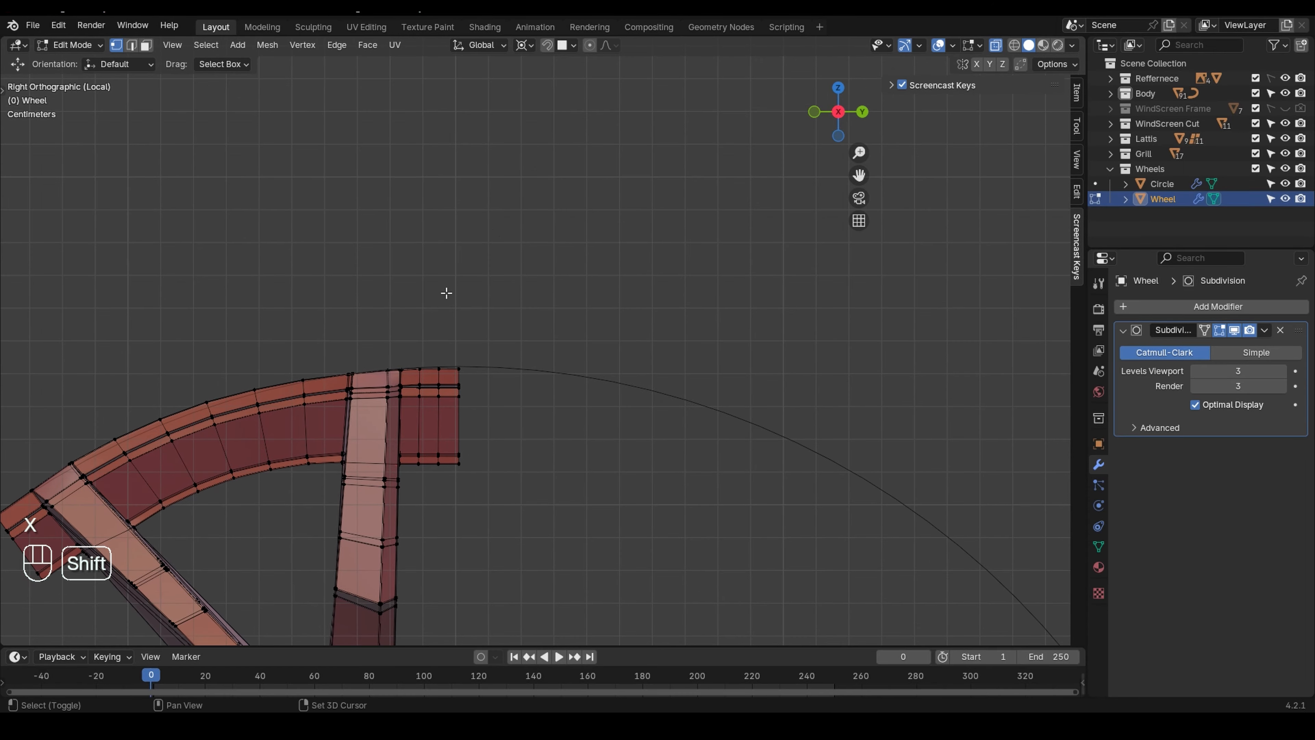
pyautogui.keyDown('shift'); pyautogui.moveTo(446, 292); pyautogui.dragTo(541, 220, button='middle'); pyautogui.keyUp('shift')
pyautogui.scroll(4, 527, 315)
pyautogui.scroll(2, 540, 323)
pyautogui.keyDown('shift'); pyautogui.moveTo(687, 470); pyautogui.dragTo(653, 415, button='middle'); pyautogui.keyUp('shift')
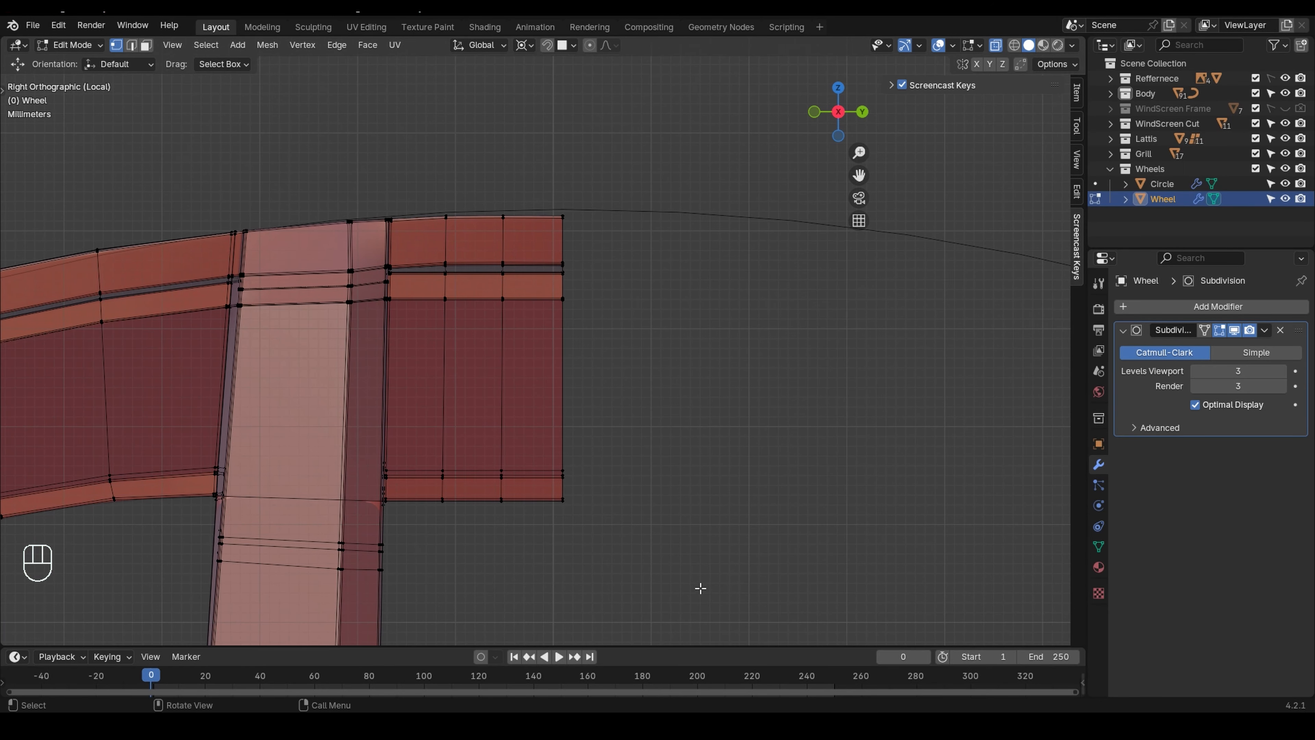
pyautogui.moveTo(702, 591); pyautogui.dragTo(531, 188)
pyautogui.press('g')
pyautogui.press('z')
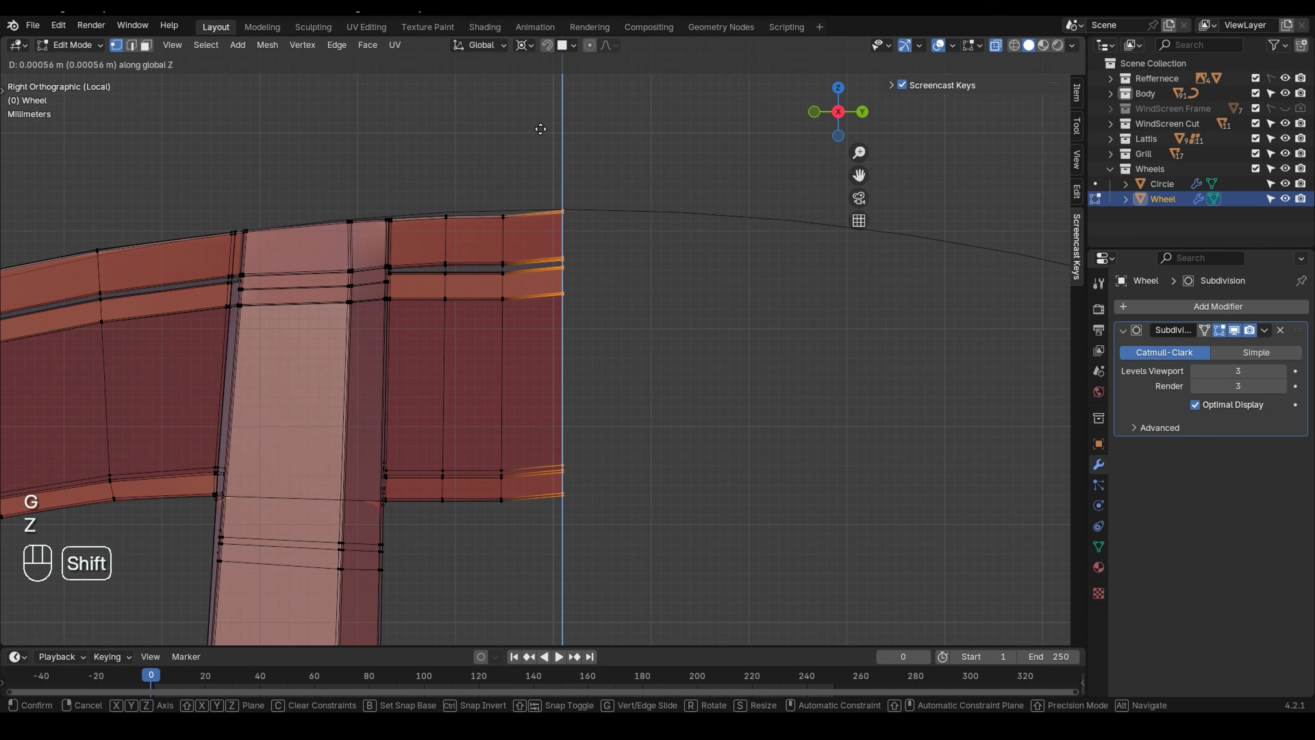
pyautogui.click(541, 127)
# - Raise the rim's first vertex column beside the centre cut by about 0.000476 m along Z
pyautogui.moveTo(456, 161); pyautogui.dragTo(531, 544)
pyautogui.press('g')
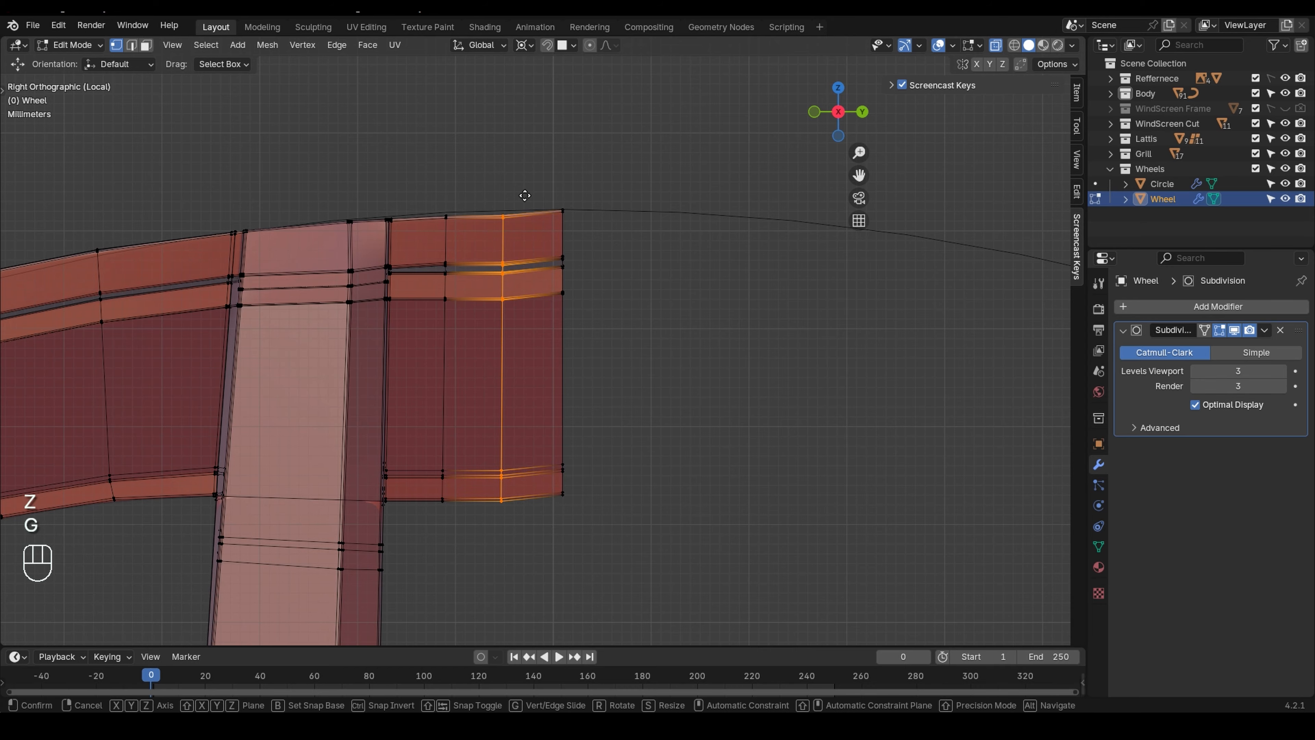
pyautogui.press('z')
pyautogui.click(535, 149)
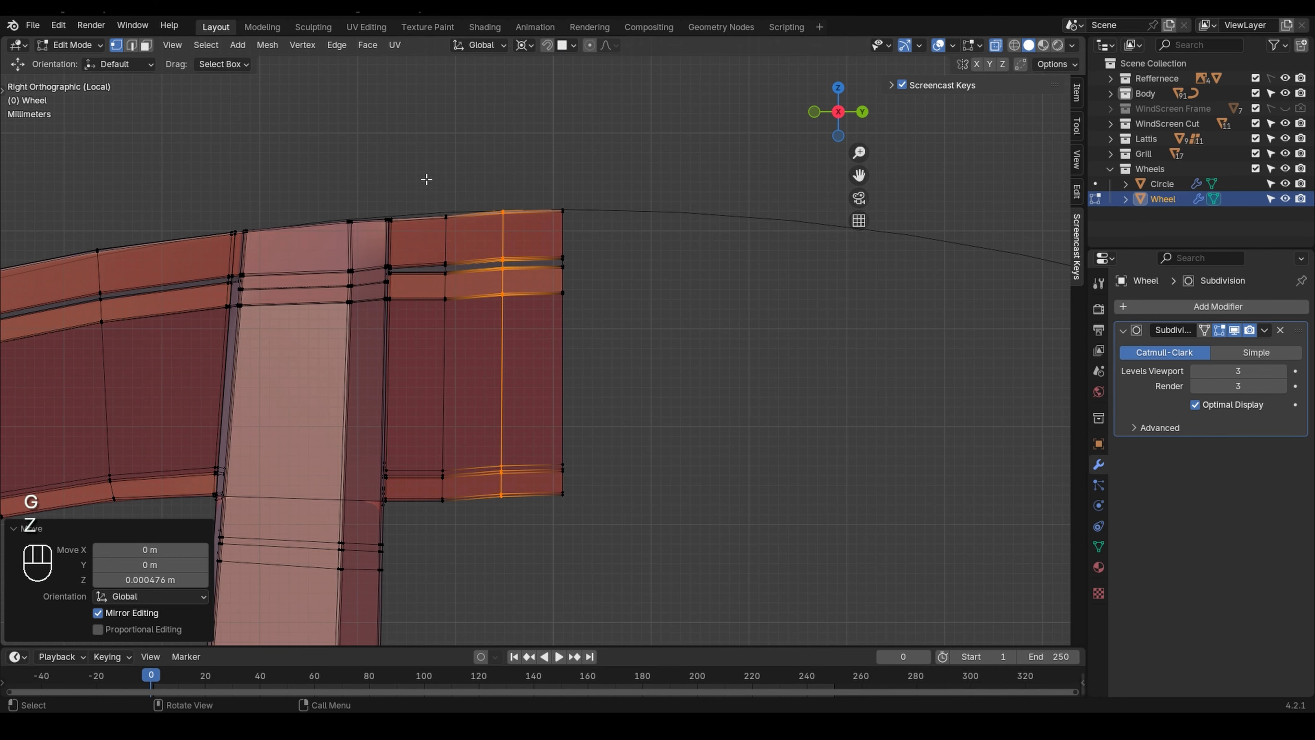
# - Raise the rim's second vertex column from the centre cut by about 0.000322 m along Z
pyautogui.moveTo(422, 169); pyautogui.dragTo(476, 540)
pyautogui.press('g')
pyautogui.press('z')
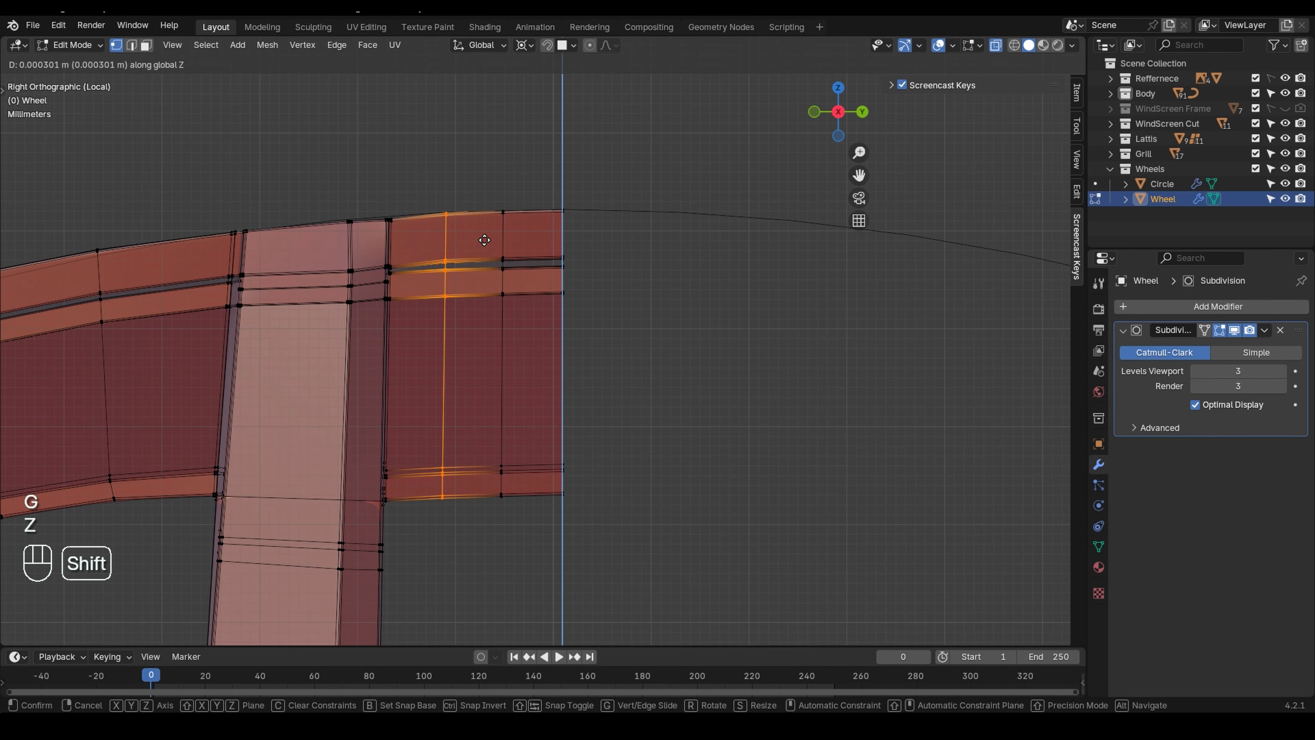
pyautogui.click(486, 237)
pyautogui.scroll(3, 341, 207)
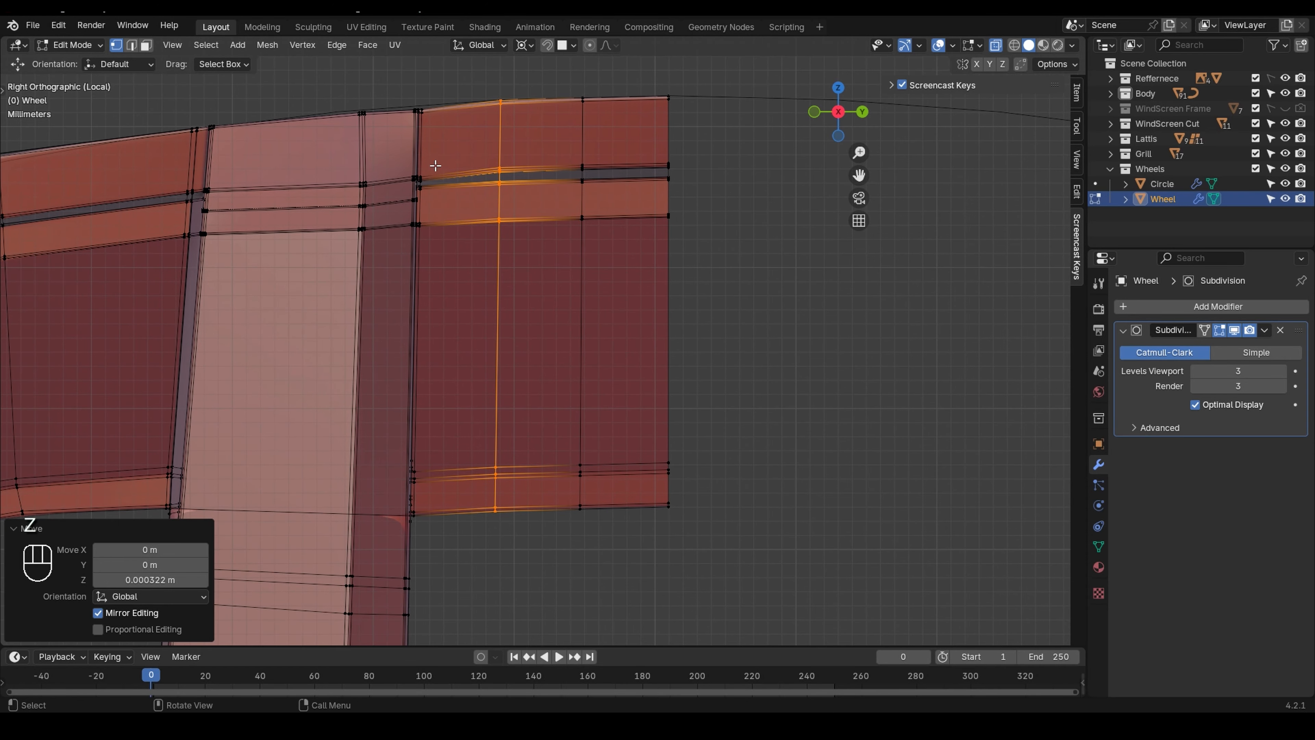
# - Raise the rim's edge loops where it meets the inner side of the upright spoke by about 0.000238 m along Z
pyautogui.moveTo(378, 94); pyautogui.dragTo(469, 522)
pyautogui.keyDown('shift'); pyautogui.moveTo(408, 98); pyautogui.dragTo(438, 276, button='middle'); pyautogui.keyUp('shift')
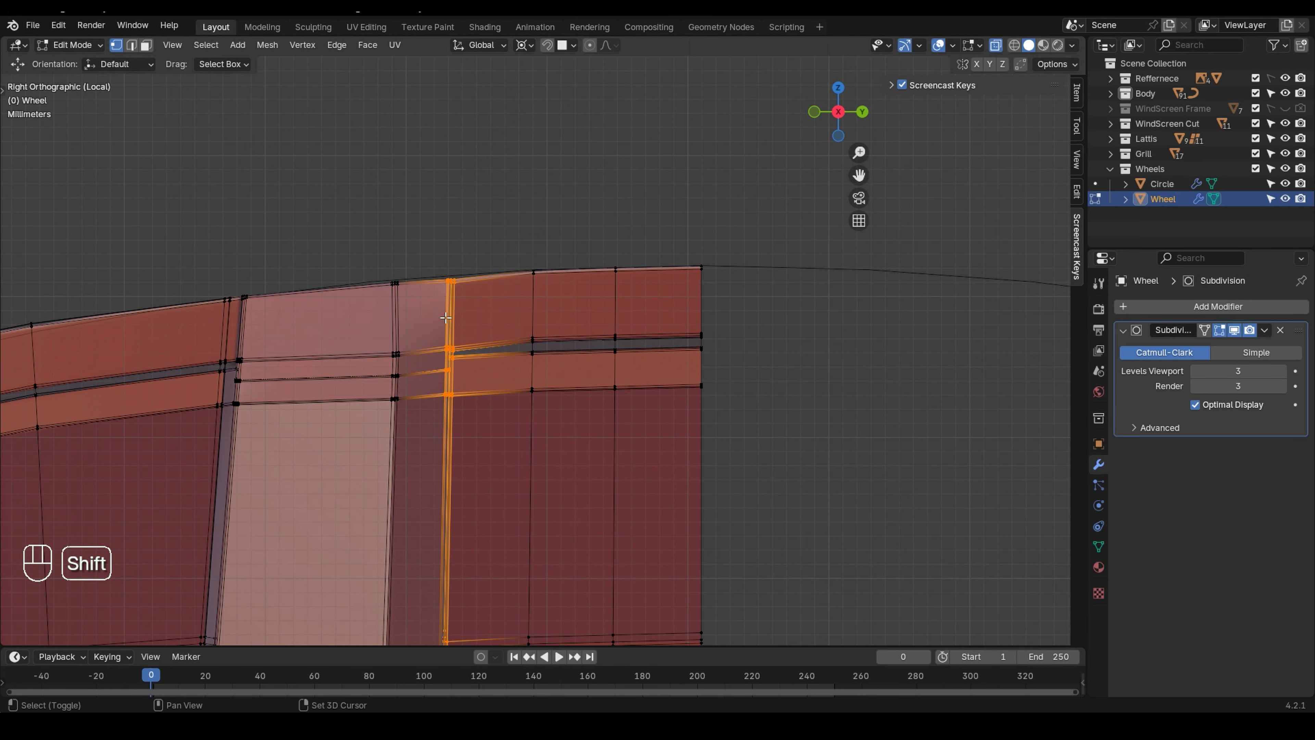
pyautogui.scroll(2, 437, 275)
pyautogui.scroll(3, 437, 276)
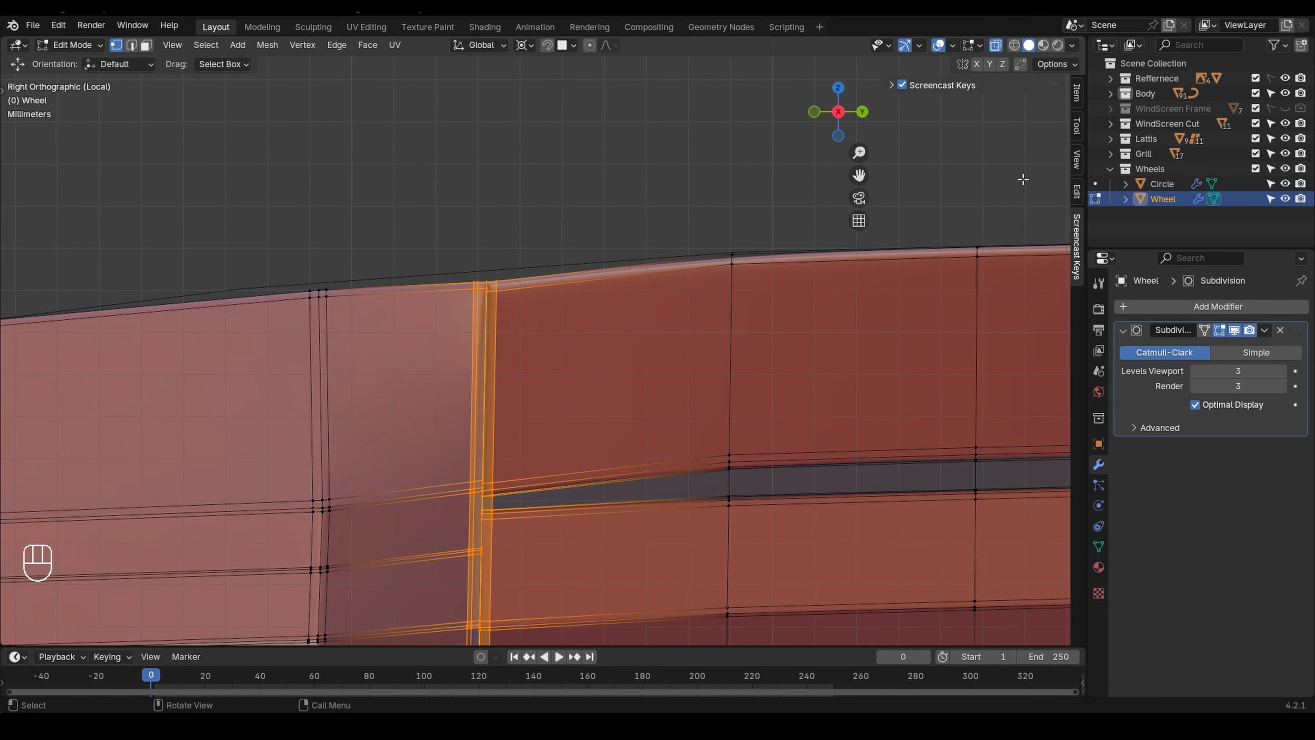
pyautogui.press('g')
pyautogui.press('z')
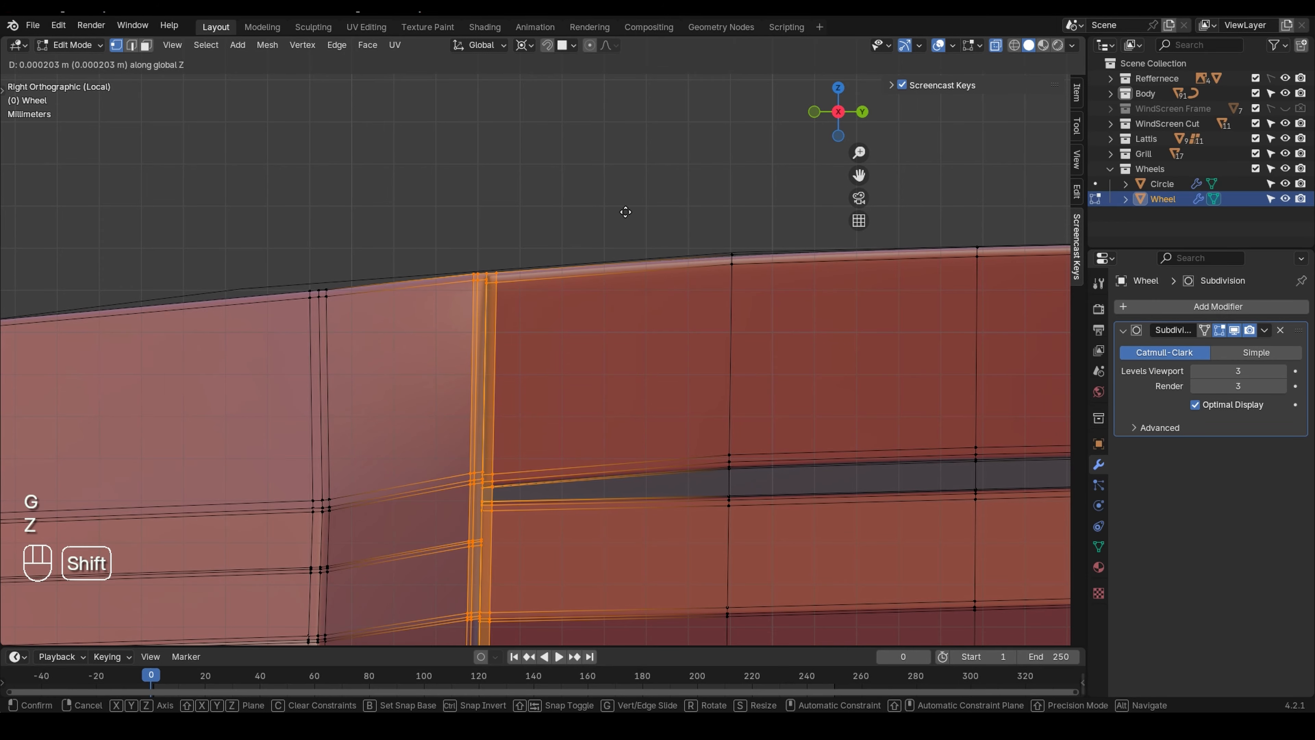
pyautogui.keyDown('shift'); pyautogui.click(631, 201); pyautogui.keyUp('shift')
pyautogui.scroll(-4, 600, 238)
pyautogui.keyDown('shift'); pyautogui.moveTo(580, 273); pyautogui.dragTo(572, 259, button='middle'); pyautogui.keyUp('shift')
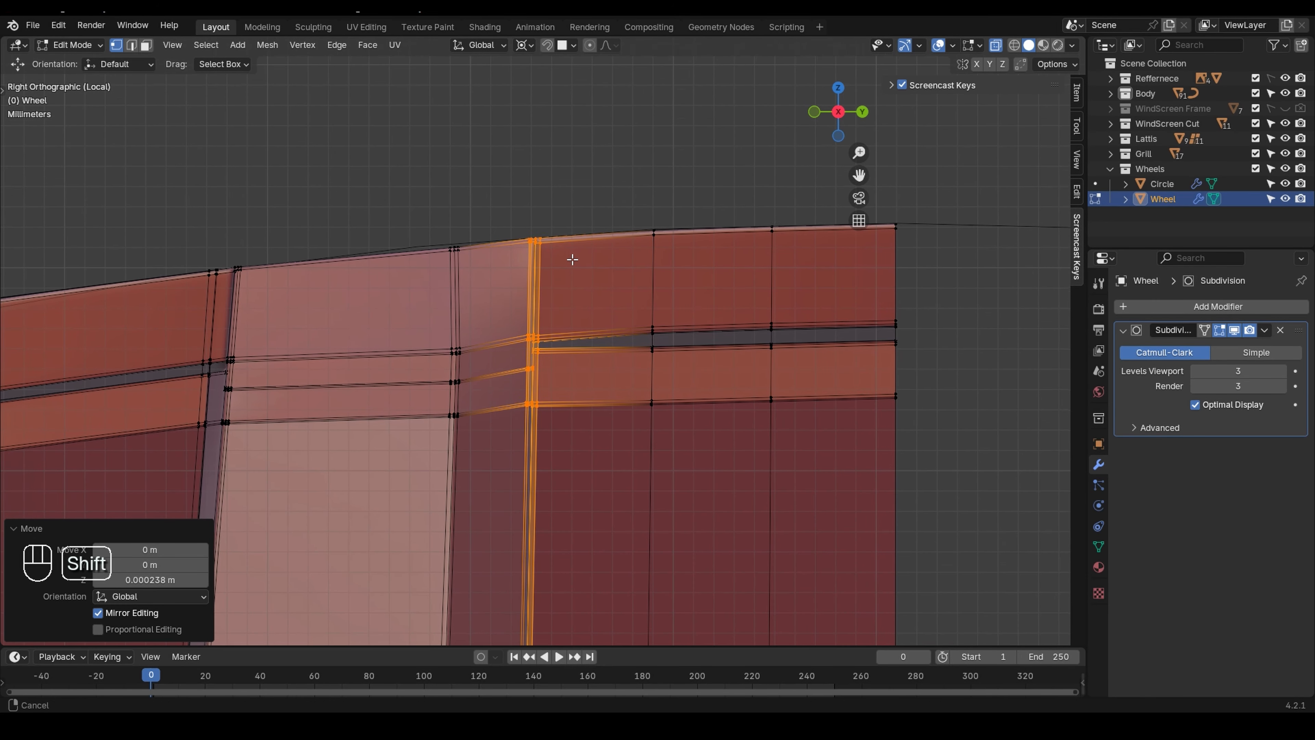
# - Raise the outer-rim vertices at the upright spoke's front corner by about 0.000159 m along Z to follow the circle
pyautogui.click(620, 343)
pyautogui.click(536, 331)
pyautogui.moveTo(536, 332); pyautogui.dragTo(578, 346, button='middle')
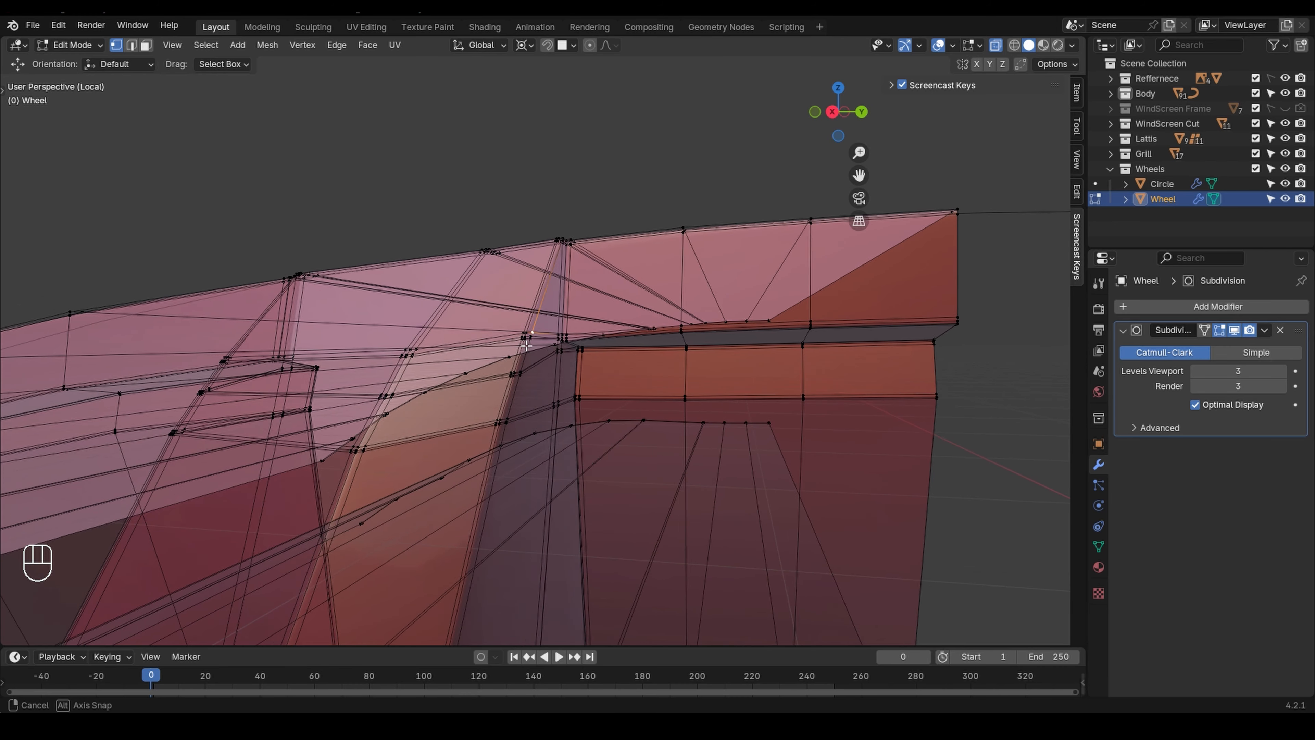
pyautogui.press('`')
pyautogui.scroll(1, 439, 245)
pyautogui.scroll(1, 418, 211)
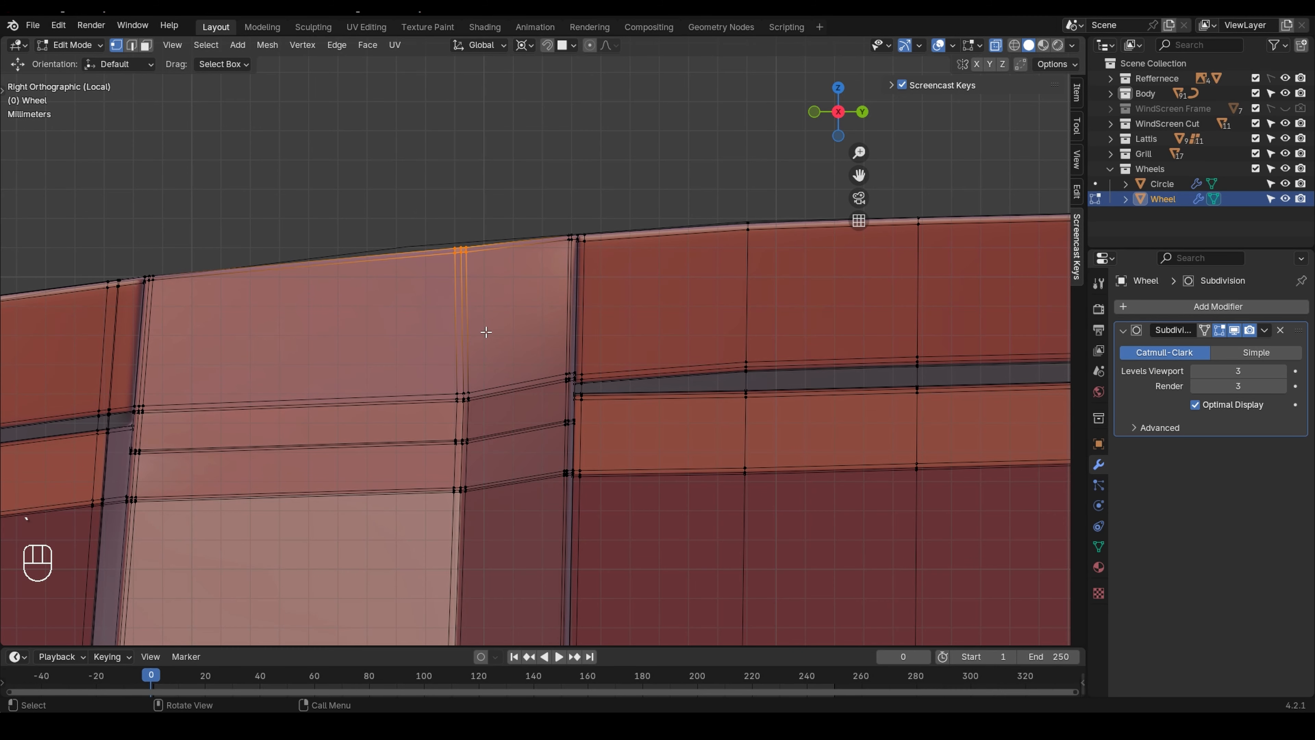
pyautogui.press('z')
pyautogui.press('shift')
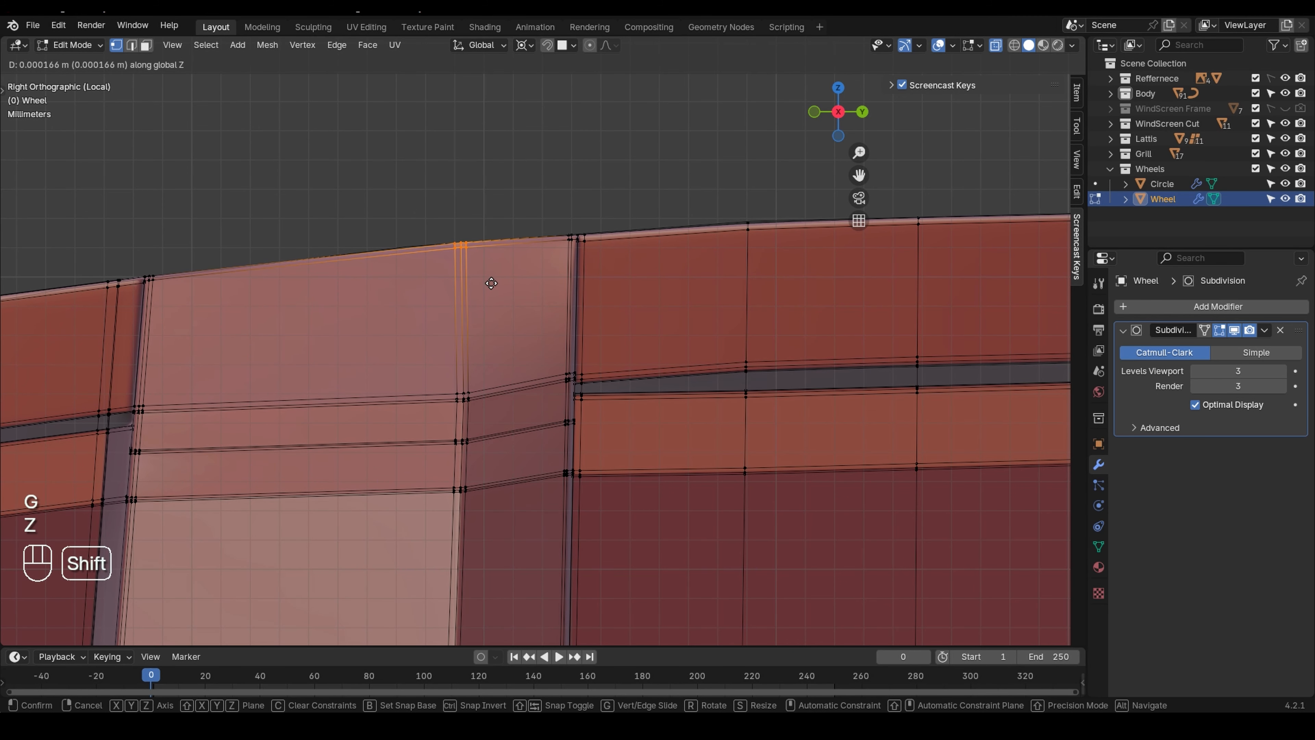
pyautogui.click(491, 283)
pyautogui.keyDown('shift'); pyautogui.moveTo(83, 275); pyautogui.dragTo(498, 245, button='middle'); pyautogui.keyUp('shift')
pyautogui.scroll(-5, 361, 288)
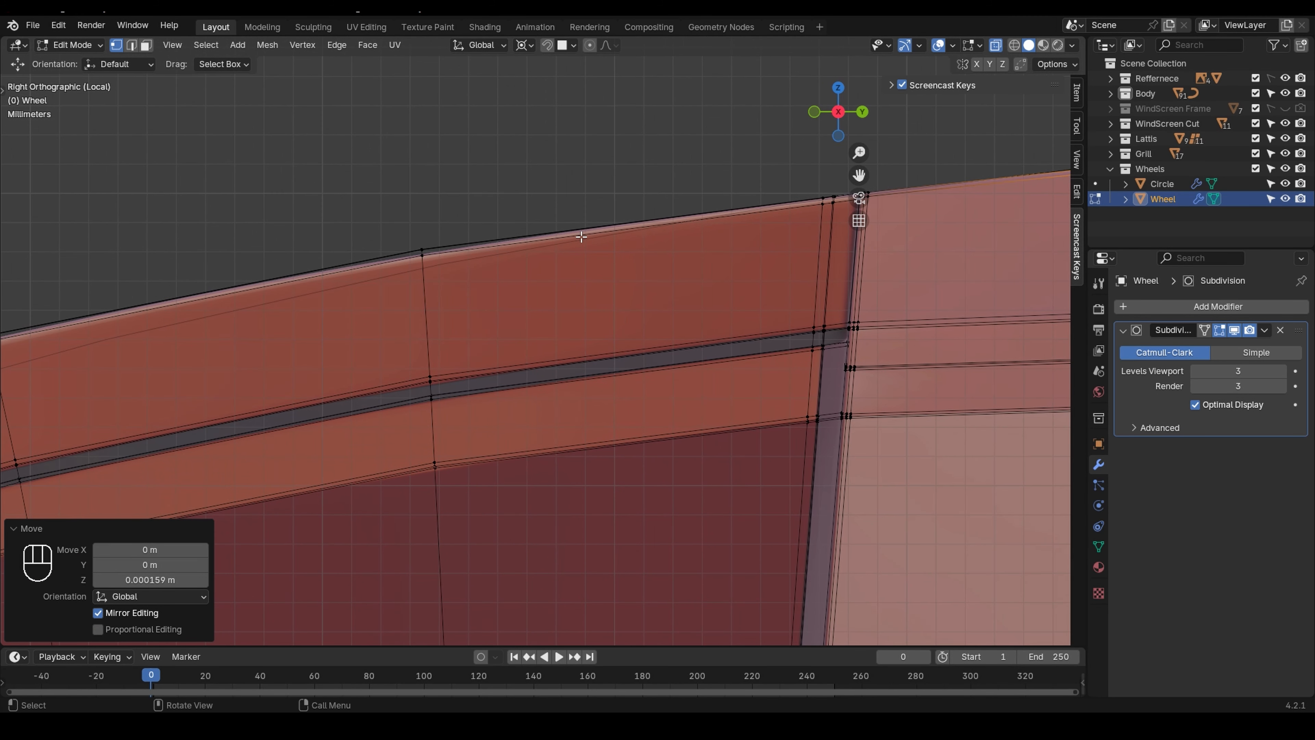
# - Try to move the outer-rim vertices at the upright spoke's front corner along Z
pyautogui.hotkey('alt', 'z')
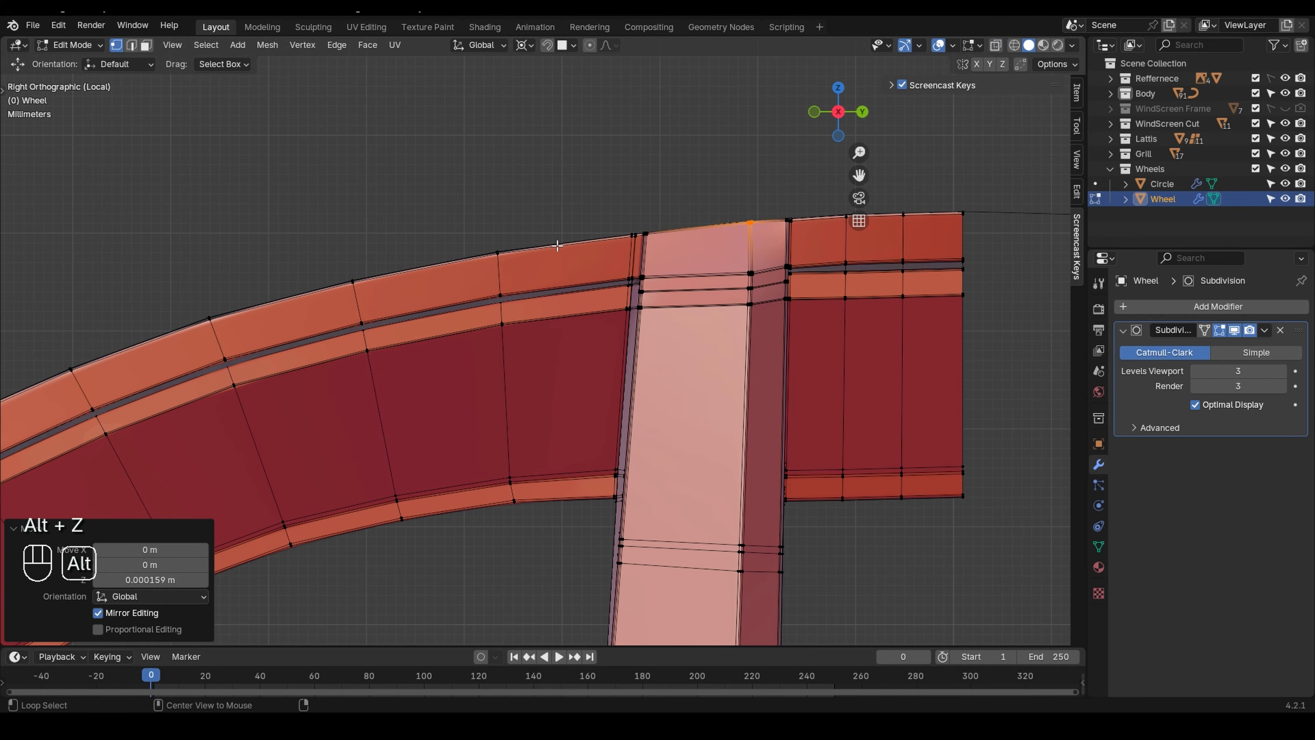
pyautogui.hotkey('alt', 'z')
pyautogui.keyDown('shift'); pyautogui.moveTo(558, 252); pyautogui.dragTo(505, 294, button='middle'); pyautogui.keyUp('shift')
pyautogui.scroll(3, 512, 299)
pyautogui.scroll(2, 512, 299)
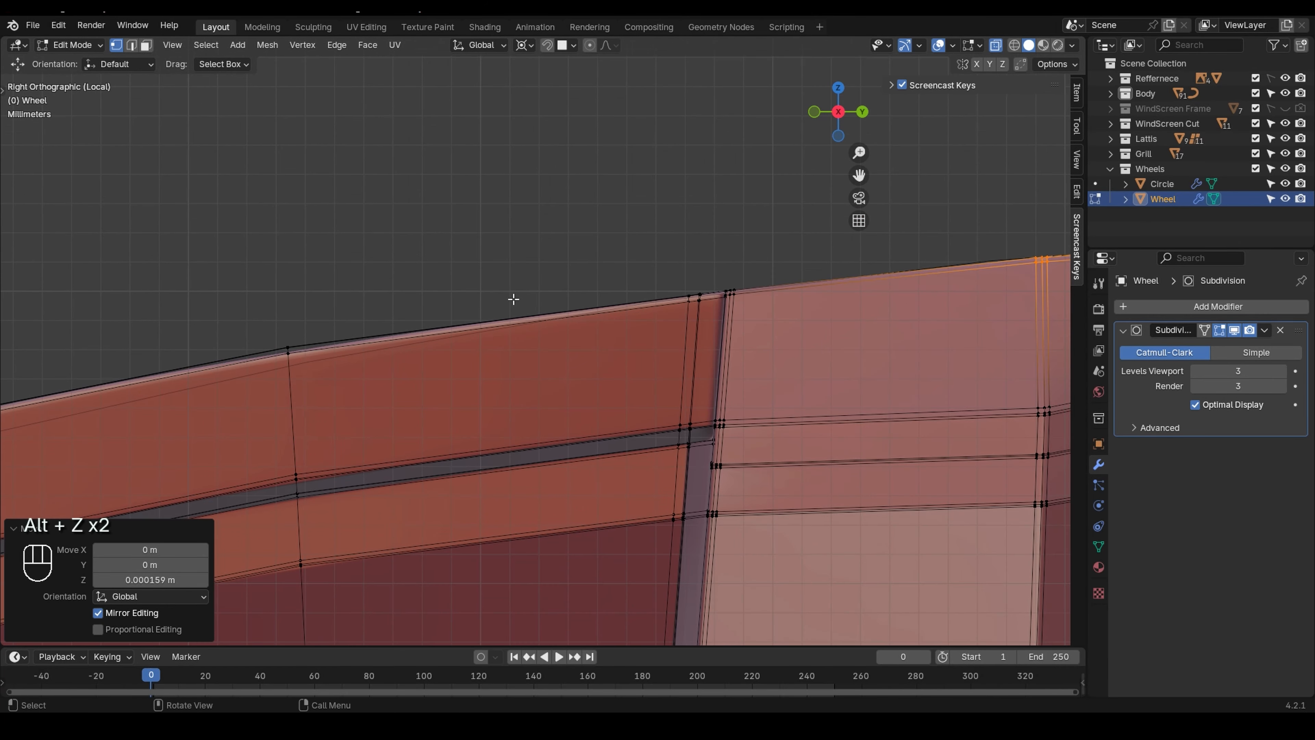
pyautogui.keyDown('shift'); pyautogui.moveTo(586, 325); pyautogui.dragTo(540, 341, button='middle'); pyautogui.keyUp('shift')
pyautogui.keyDown('shift'); pyautogui.moveTo(695, 324); pyautogui.dragTo(459, 335, button='middle'); pyautogui.keyUp('shift')
pyautogui.press('g')
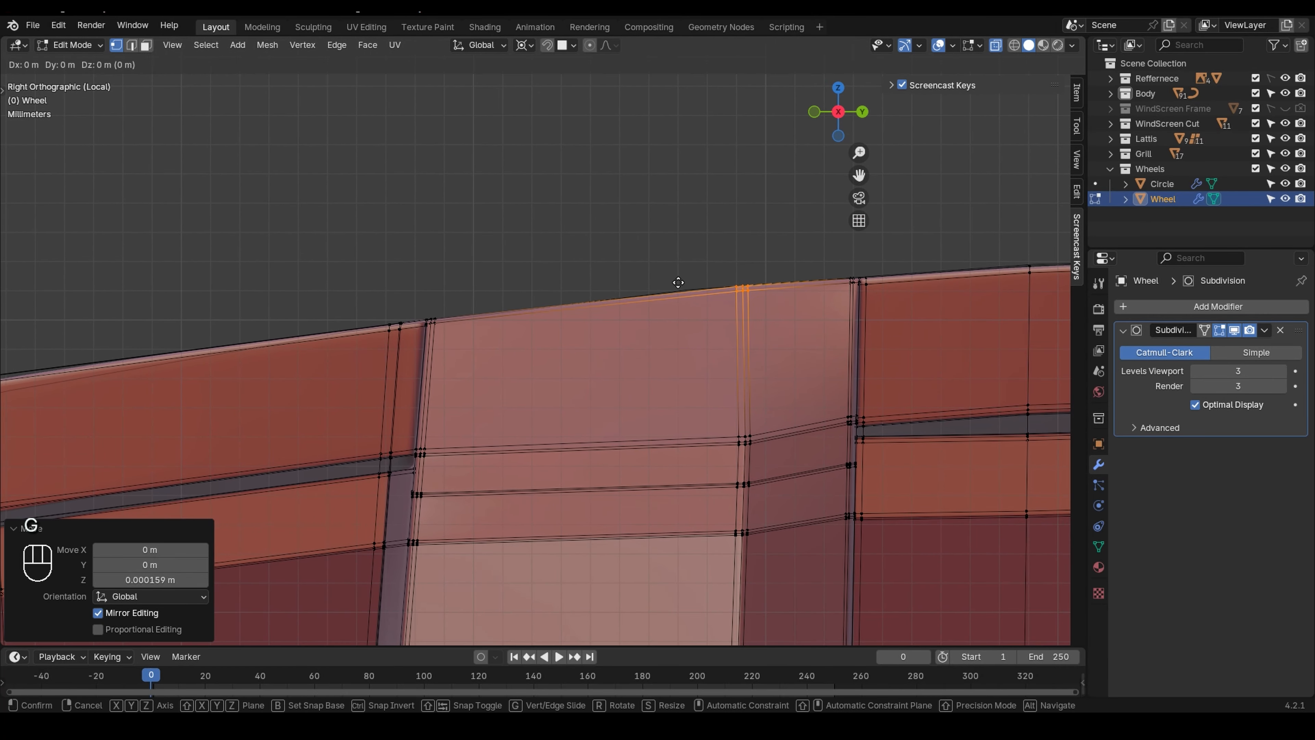
pyautogui.hotkey('ctrl', 'z')
pyautogui.scroll(-4, 606, 273)
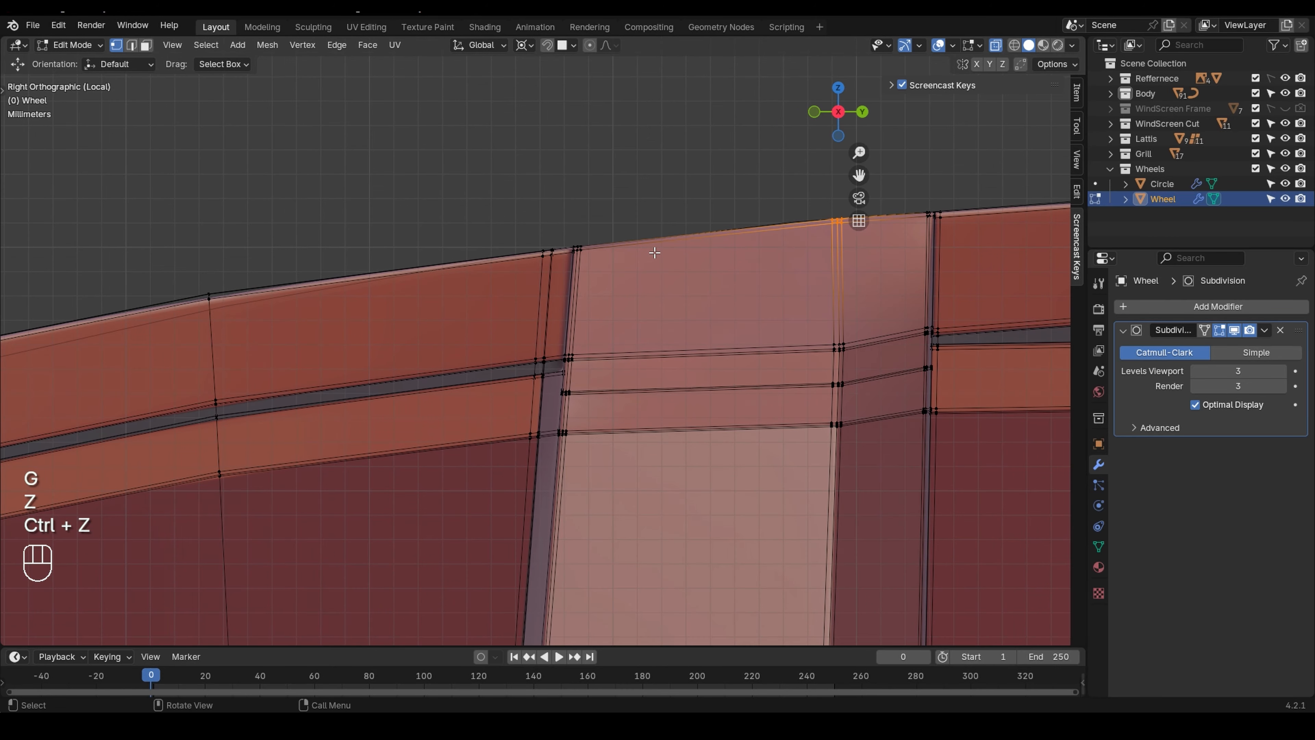
# - Edit the reference circle together with the wheel, and select the outer-rim vertices of the first column beyond the upright spoke
pyautogui.press('Tab')
pyautogui.keyDown('shift'); pyautogui.click(978, 232); pyautogui.keyUp('shift')
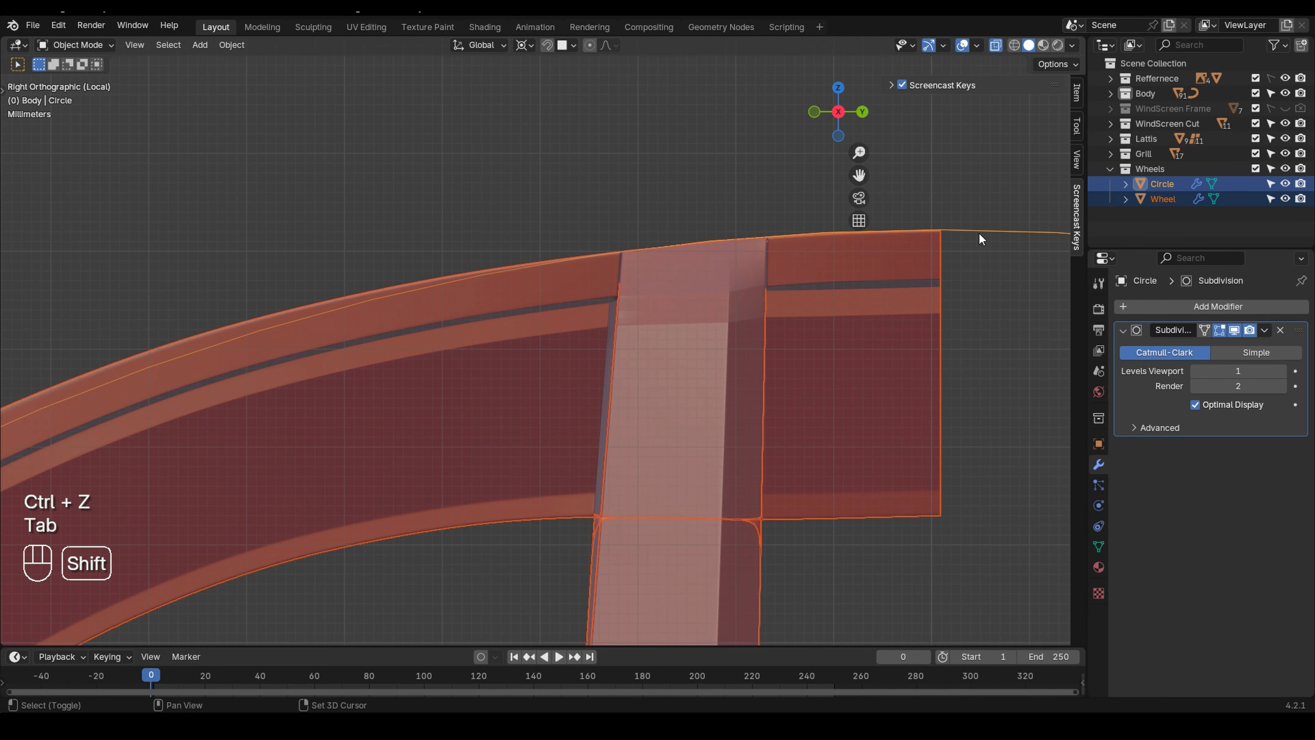
pyautogui.press('Tab')
pyautogui.scroll(2, 526, 295)
pyautogui.scroll(1, 527, 295)
pyautogui.keyDown('shift'); pyautogui.moveTo(475, 270); pyautogui.dragTo(483, 299, button='middle'); pyautogui.keyUp('shift')
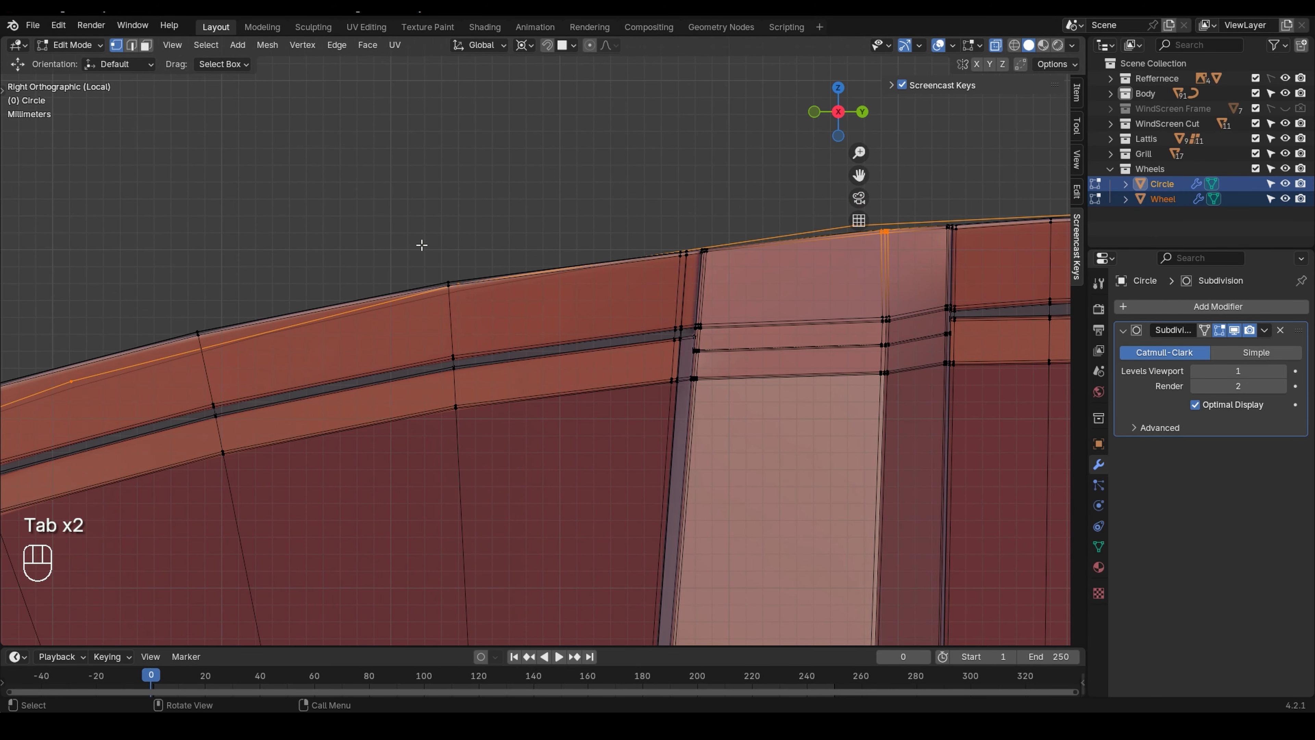
pyautogui.moveTo(453, 322); pyautogui.dragTo(453, 323)
pyautogui.scroll(2, 452, 290)
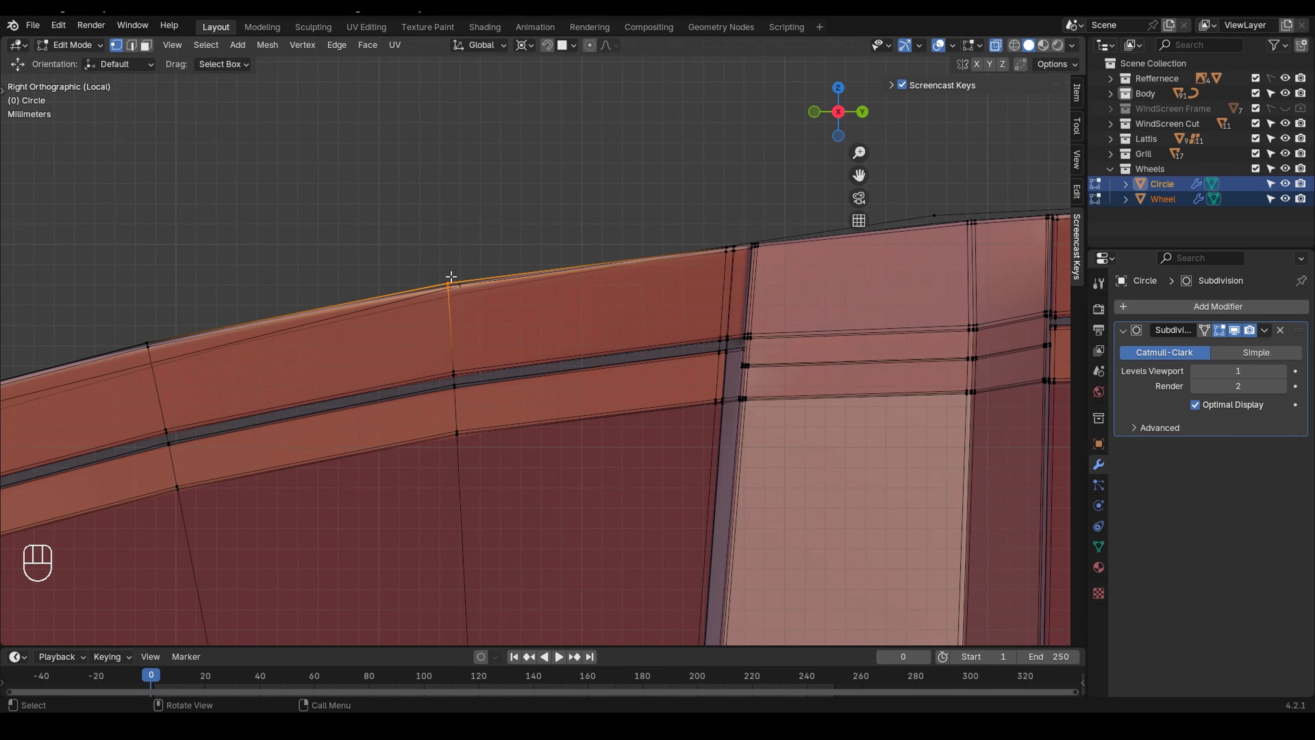
# - Try to lower the first column's selected outer-rim vertices by about 0.001547 m along Z
pyautogui.press('g')
pyautogui.press('z')
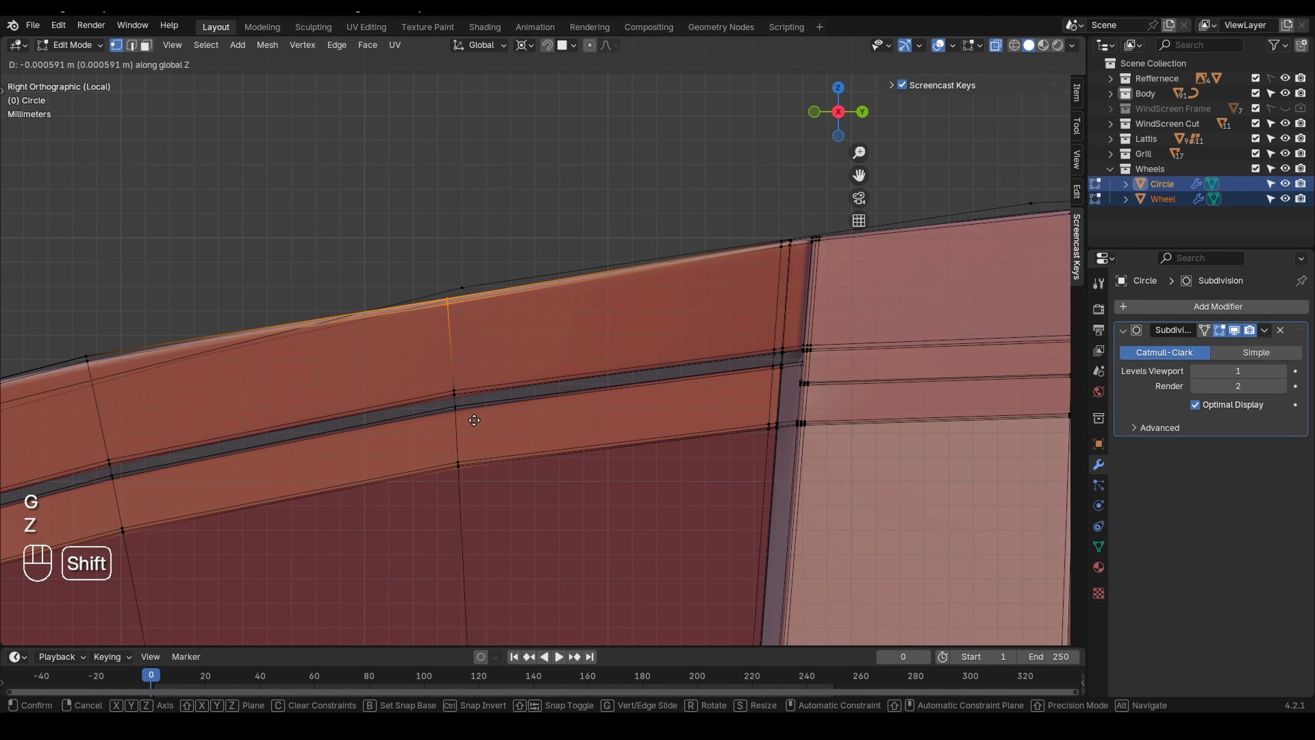
pyautogui.click(472, 454)
pyautogui.press('g')
pyautogui.press('z')
pyautogui.click(526, 380)
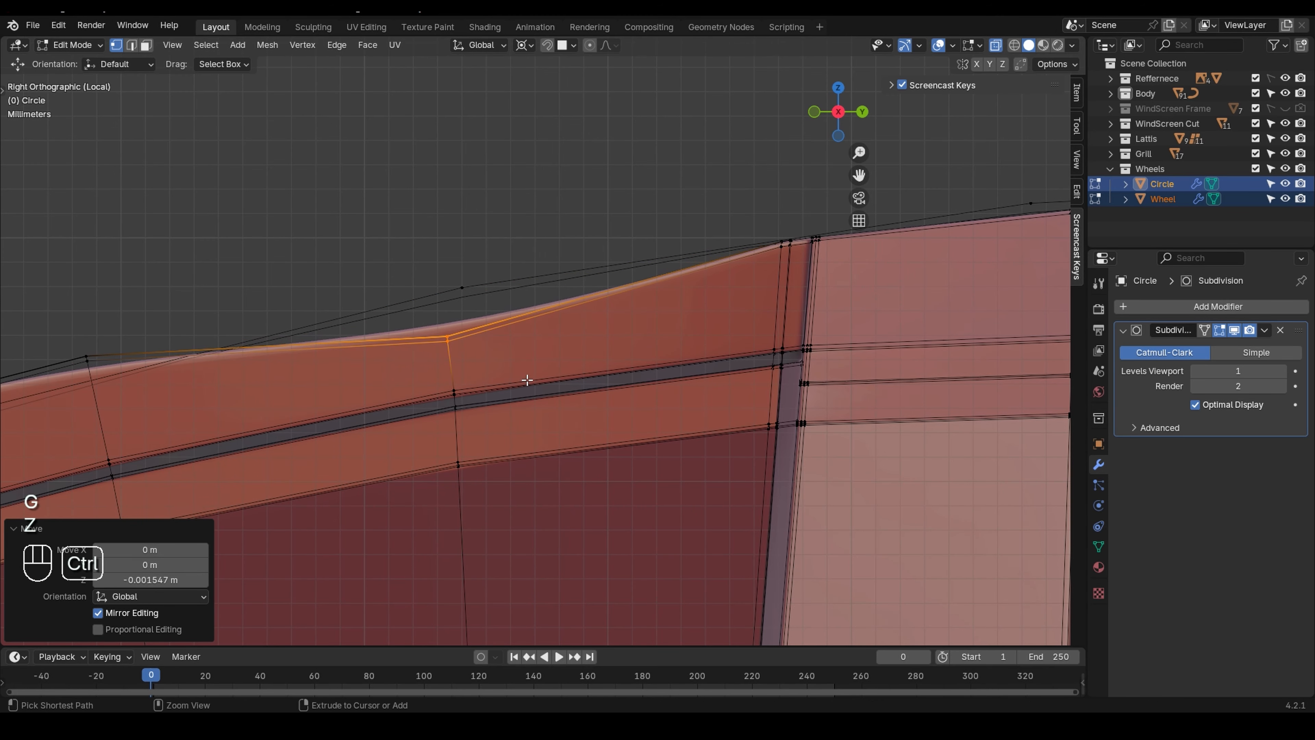
pyautogui.hotkey('ctrl', 'z')
pyautogui.press('g')
pyautogui.hotkey('ctrl', 'z')
pyautogui.hotkey('ctrl', 'z')
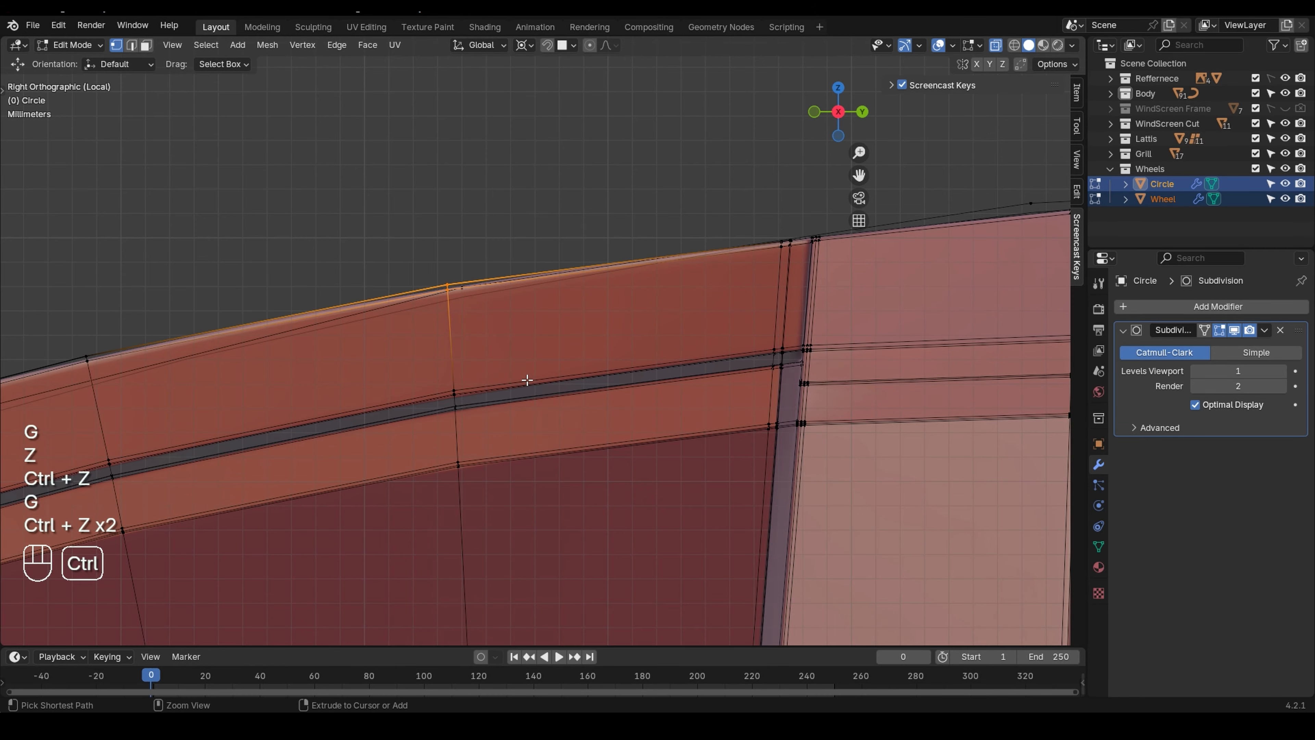
# - Lower the first column's outer-rim vertices by about 0.00031 m along Z to meet the reference circle
pyautogui.press('g')
pyautogui.press('z')
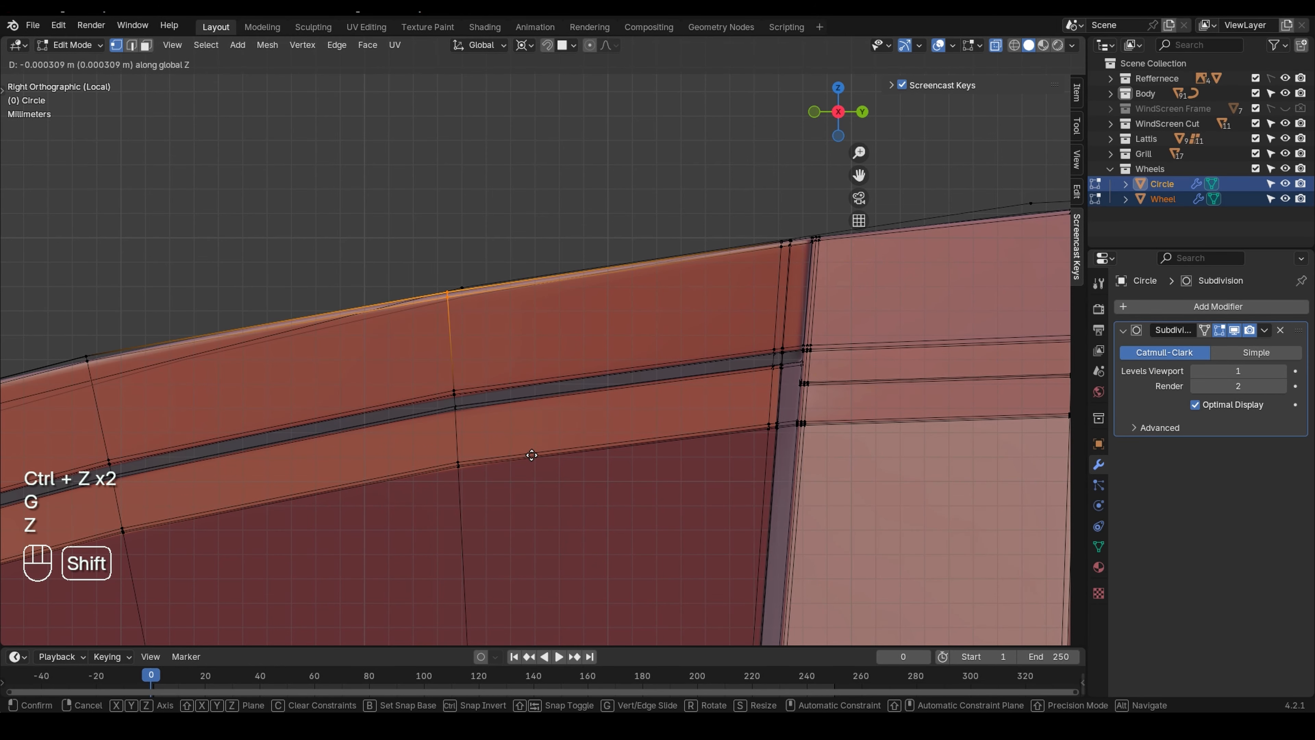
pyautogui.click(531, 456)
# - Slide the first column's edge loop toward the upright spoke with a factor of -0.043 and raise it about 0.000065 m along Z
pyautogui.keyDown('shift'); pyautogui.moveTo(305, 364); pyautogui.dragTo(434, 307, button='middle'); pyautogui.keyUp('shift')
pyautogui.keyDown('alt'); pyautogui.click(578, 292); pyautogui.keyUp('alt')
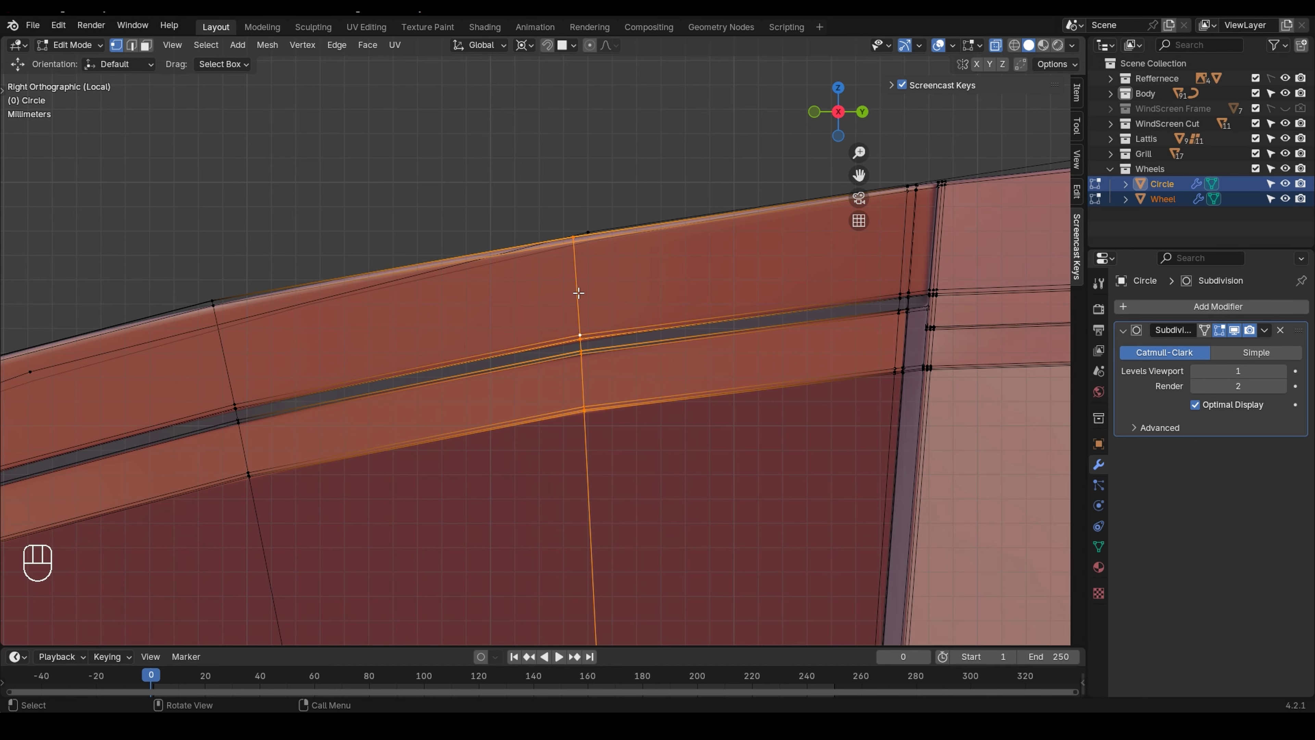
pyautogui.press('g')
pyautogui.press('g')
pyautogui.keyDown('shift'); pyautogui.click(730, 275); pyautogui.keyUp('shift')
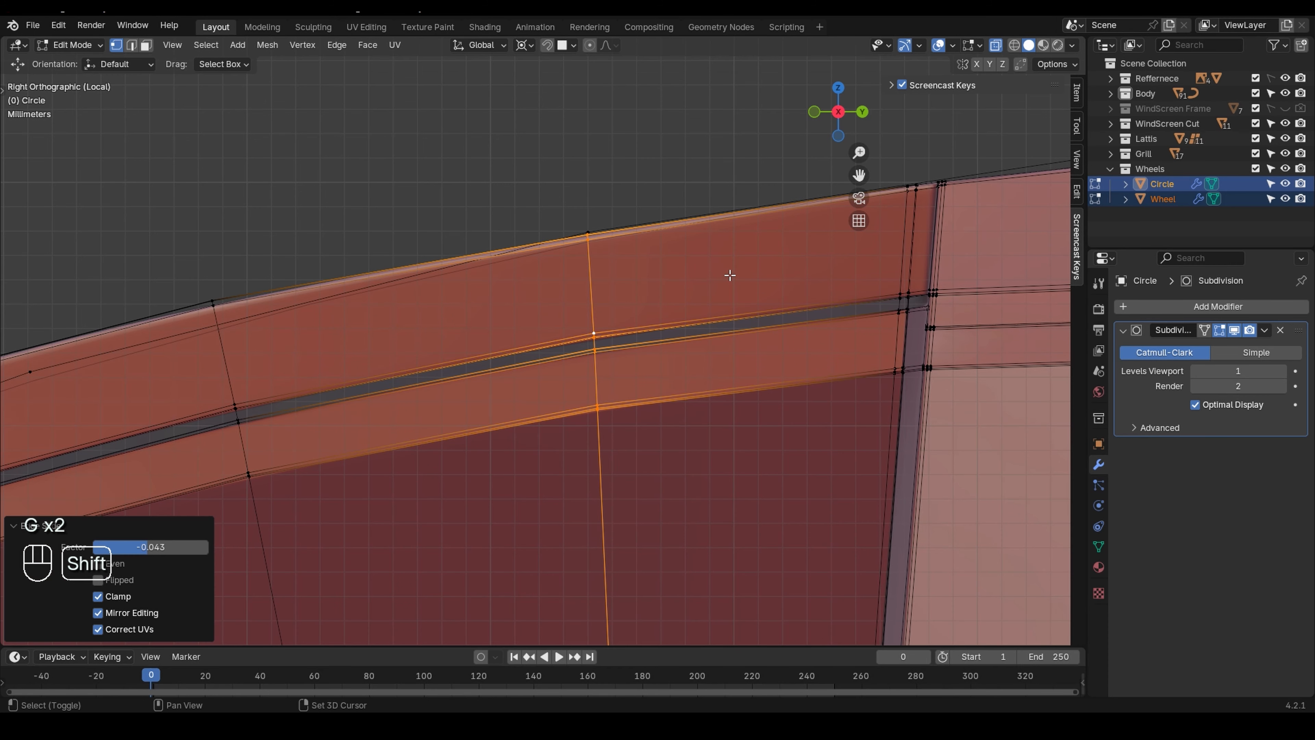
pyautogui.press('g')
pyautogui.press('z')
pyautogui.keyDown('shift'); pyautogui.click(734, 259); pyautogui.keyUp('shift')
# - Try to move only the outer-rim vertices of the second column from the upright spoke down to the reference circle
pyautogui.keyDown('shift'); pyautogui.moveTo(442, 329); pyautogui.dragTo(599, 257, button='middle'); pyautogui.keyUp('shift')
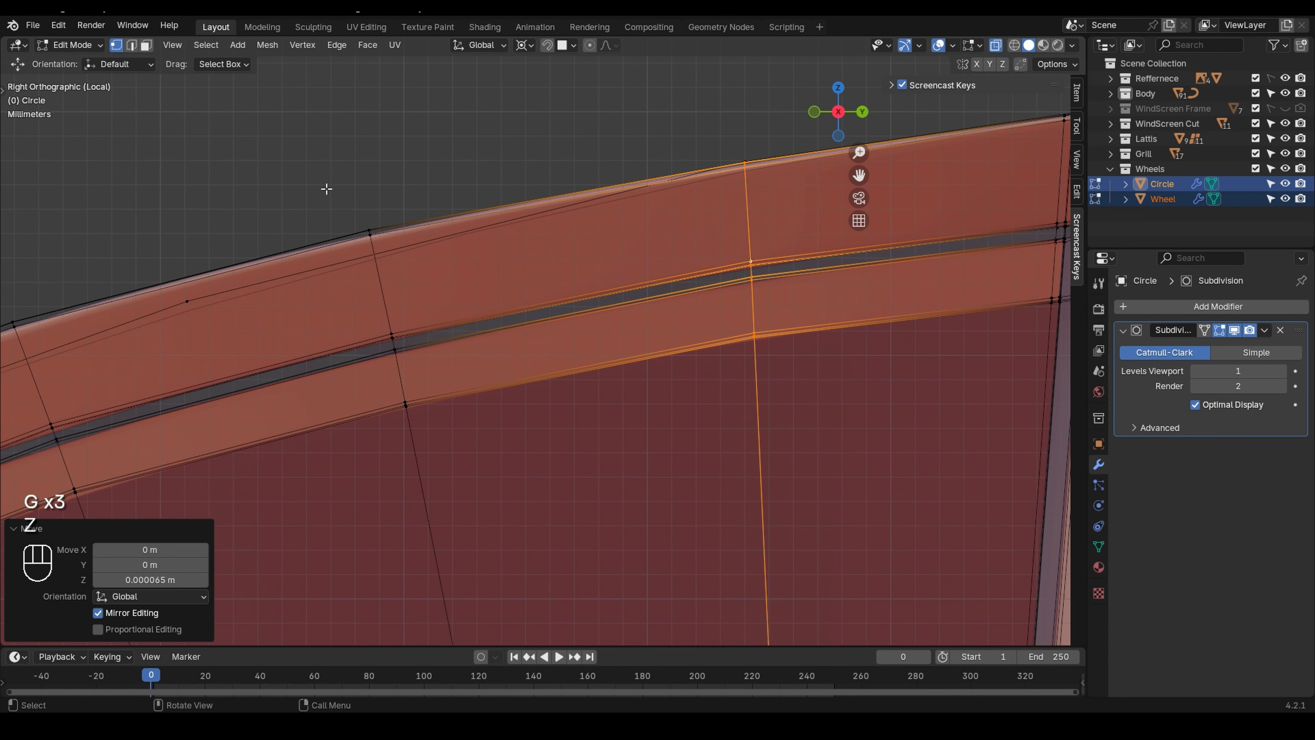
pyautogui.scroll(-2, 326, 203)
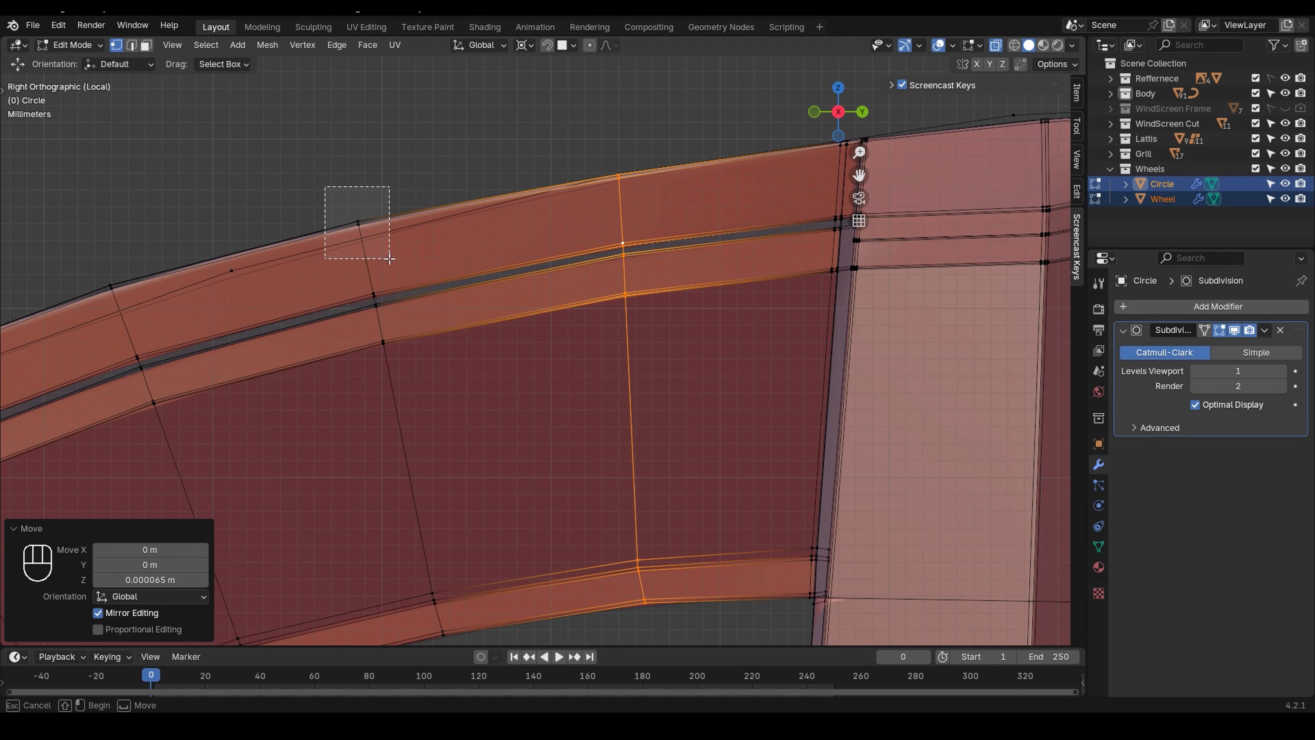
pyautogui.moveTo(389, 258); pyautogui.dragTo(389, 258)
pyautogui.scroll(2, 357, 226)
pyautogui.press('g')
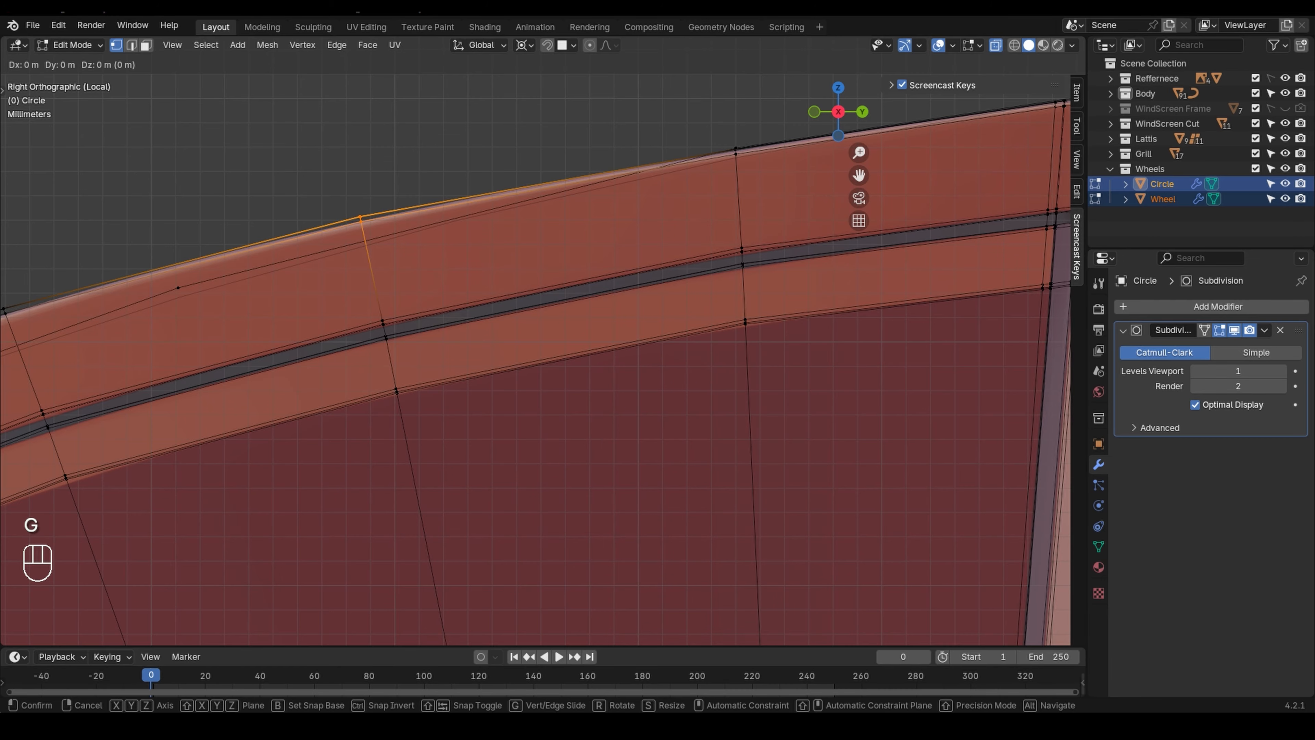
pyautogui.press('g')
pyautogui.hotkey('ctrl', 'z')
pyautogui.press('g')
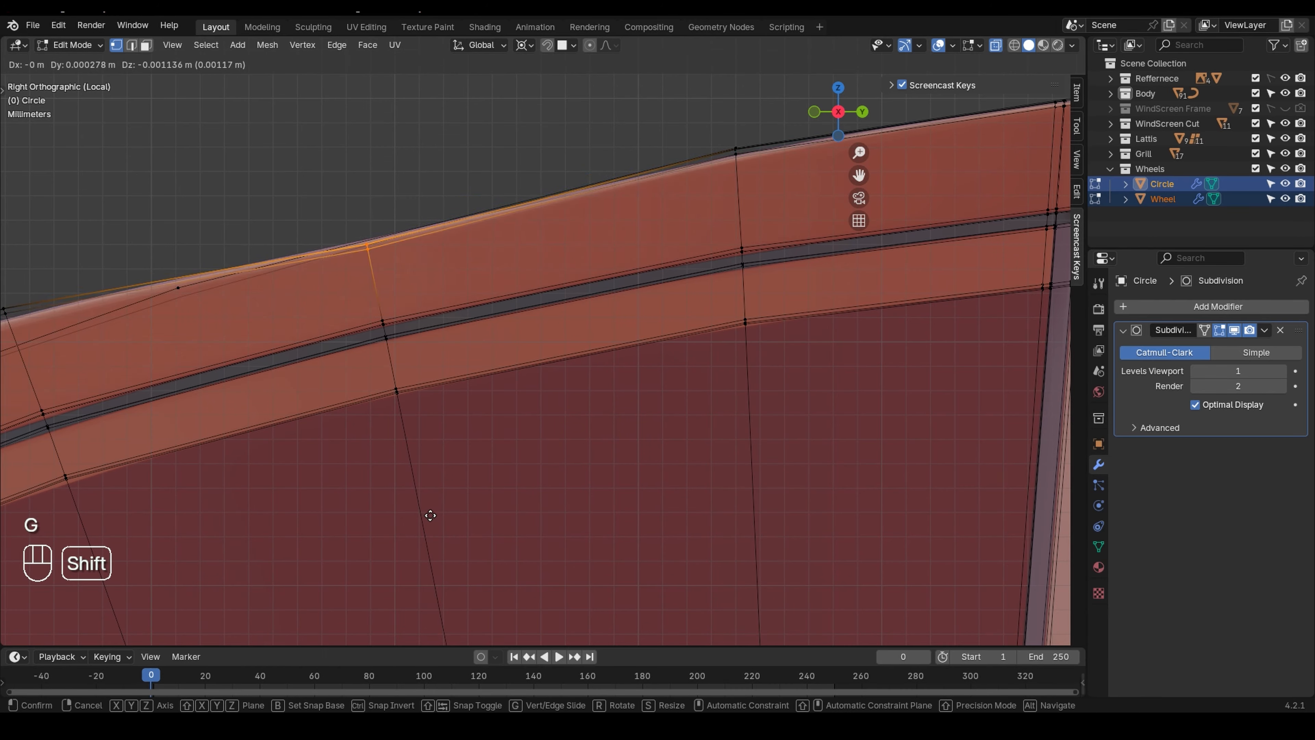
pyautogui.click(412, 485)
pyautogui.keyDown('shift'); pyautogui.moveTo(432, 392); pyautogui.dragTo(692, 250, button='middle'); pyautogui.keyUp('shift')
pyautogui.scroll(-1, 692, 250)
# - Try to lower the third column's outer-rim vertices to the circle, and undo the second and third columns' moves
pyautogui.moveTo(298, 138); pyautogui.dragTo(387, 242)
pyautogui.keyDown('shift'); pyautogui.moveTo(359, 184); pyautogui.dragTo(525, 237, button='middle'); pyautogui.keyUp('shift')
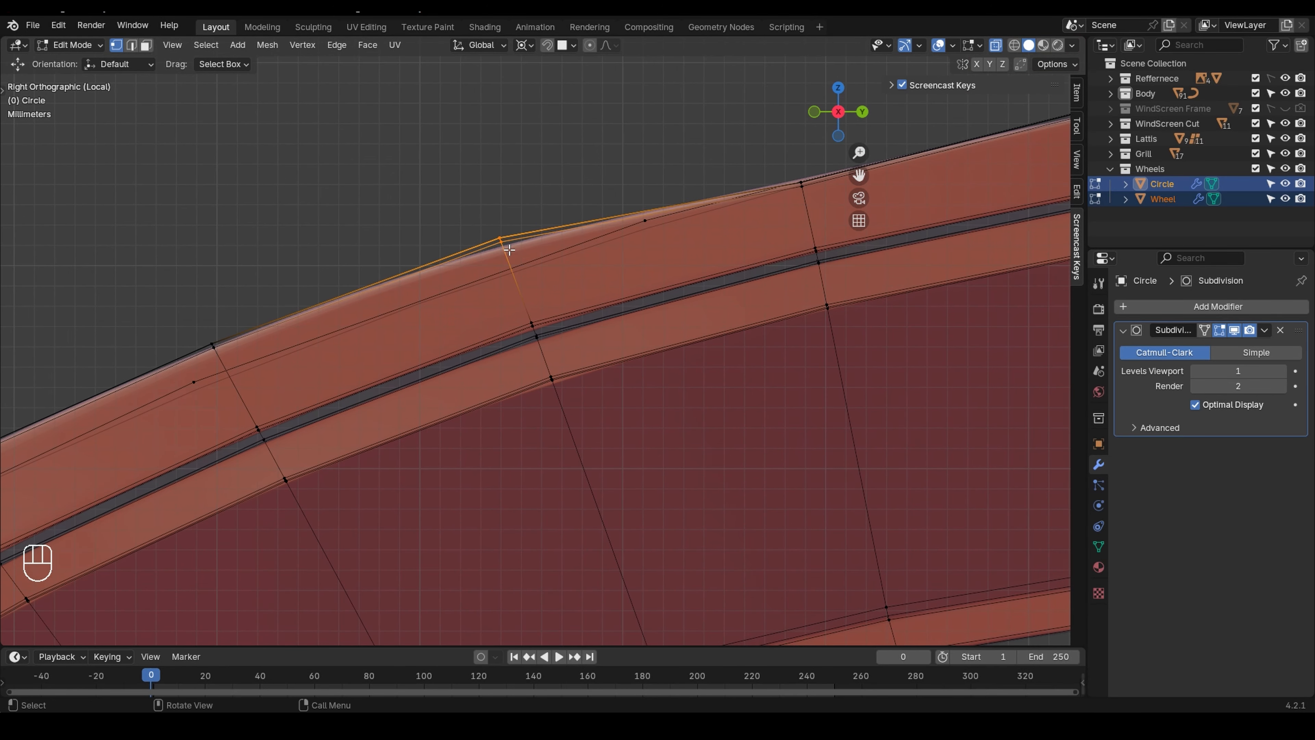
pyautogui.scroll(2, 509, 248)
pyautogui.press('g')
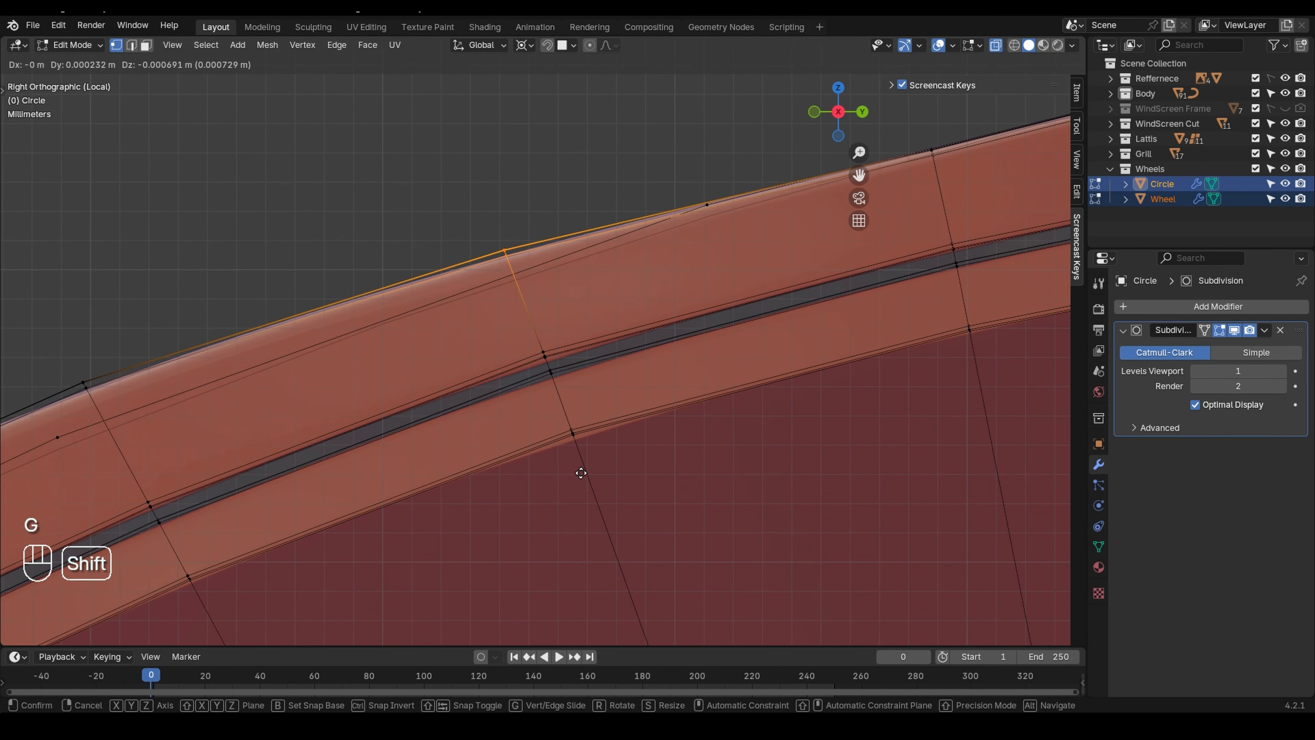
pyautogui.click(598, 567)
pyautogui.hotkey('ctrl', 'z')
pyautogui.hotkey('ctrl', 'z')
pyautogui.hotkey('ctrl', 'z')
pyautogui.hotkey('ctrl', 'z')
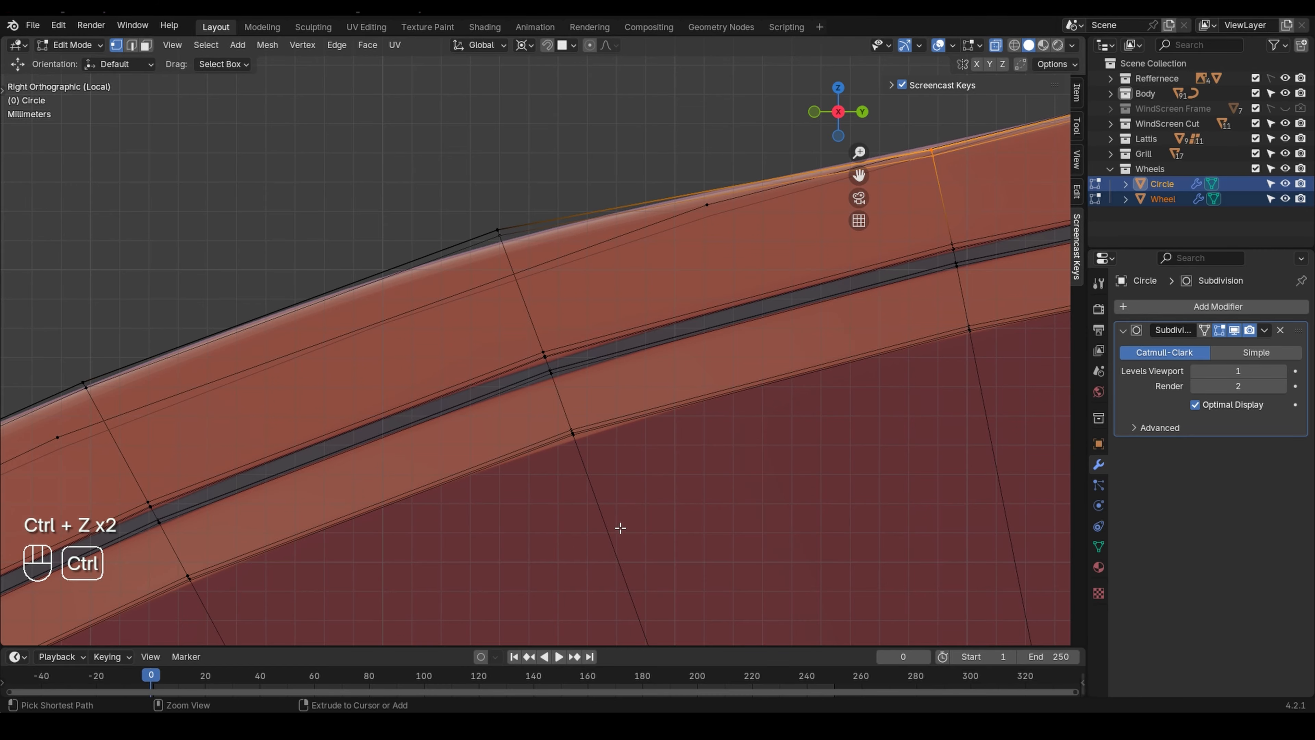
# - Select the second column's whole edge loop and try shifting it about 0.000033 m in Y and -0.000145 m in Z
pyautogui.keyDown('shift'); pyautogui.moveTo(732, 519); pyautogui.dragTo(302, 392, button='middle'); pyautogui.keyUp('shift')
pyautogui.keyDown('alt'); pyautogui.click(521, 359); pyautogui.keyUp('alt')
pyautogui.keyDown('shift'); pyautogui.moveTo(497, 194); pyautogui.dragTo(560, 453, button='middle'); pyautogui.keyUp('shift')
pyautogui.scroll(1, 511, 329)
pyautogui.press('g')
pyautogui.click(520, 370)
pyautogui.scroll(-4, 518, 368)
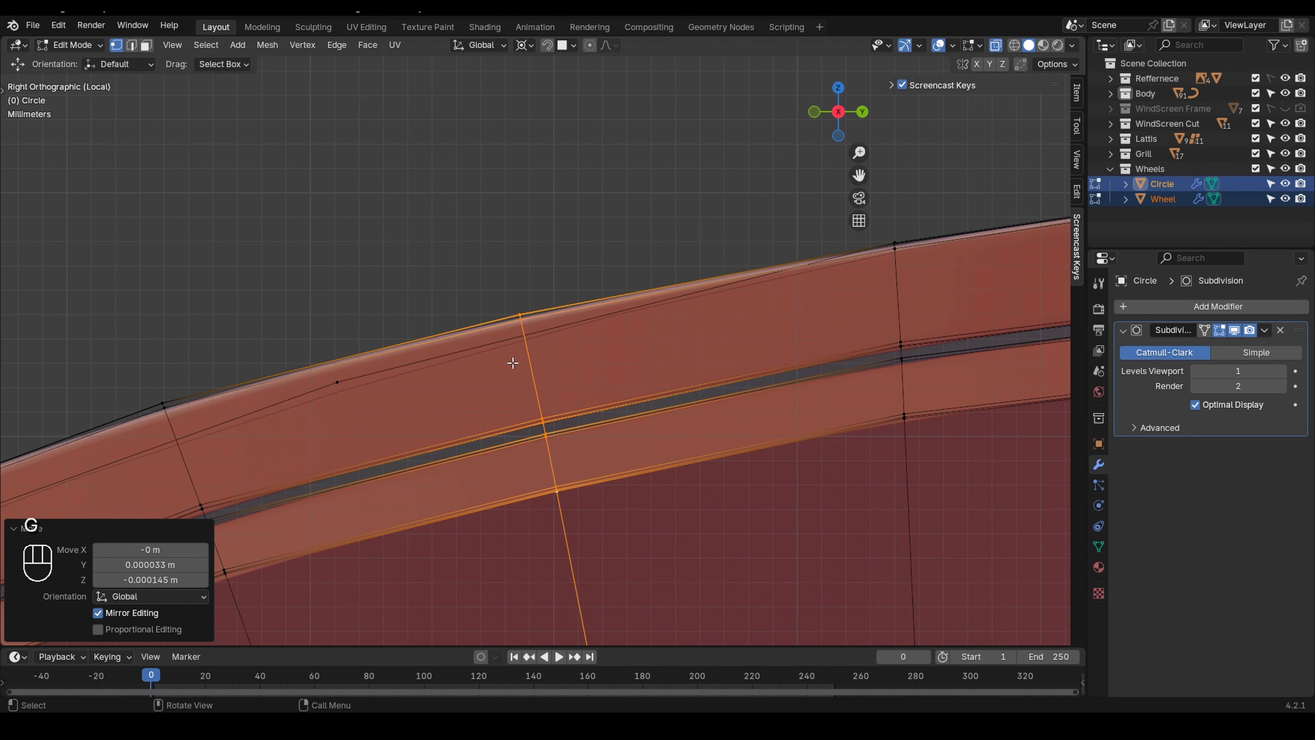
pyautogui.keyDown('shift'); pyautogui.moveTo(586, 451); pyautogui.dragTo(566, 364, button='middle'); pyautogui.keyUp('shift')
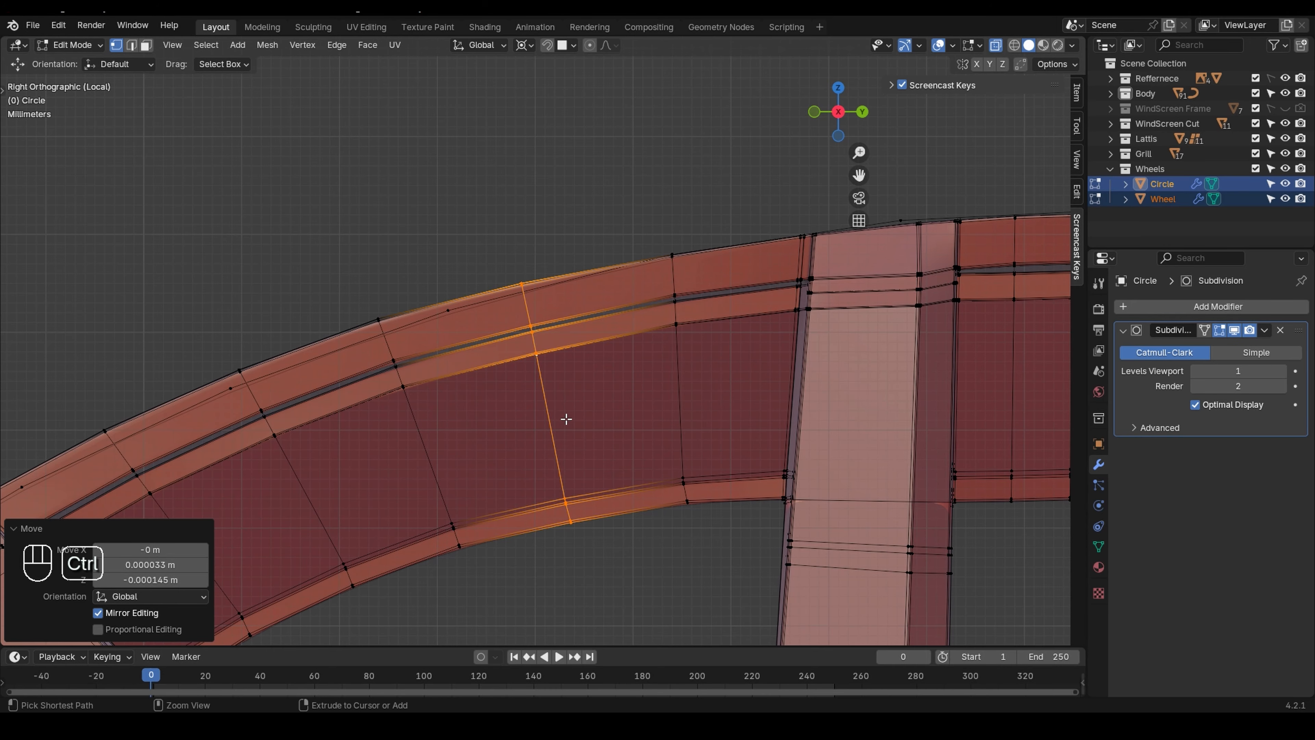
pyautogui.hotkey('ctrl', 'z')
# - Deselect the inner-rim vertices at the lower end of the second column's edge loop
pyautogui.hotkey('alt', 'z')
pyautogui.keyDown('ctrl'); pyautogui.moveTo(632, 569); pyautogui.dragTo(533, 478); pyautogui.keyUp('ctrl')
pyautogui.hotkey('alt', 'z')
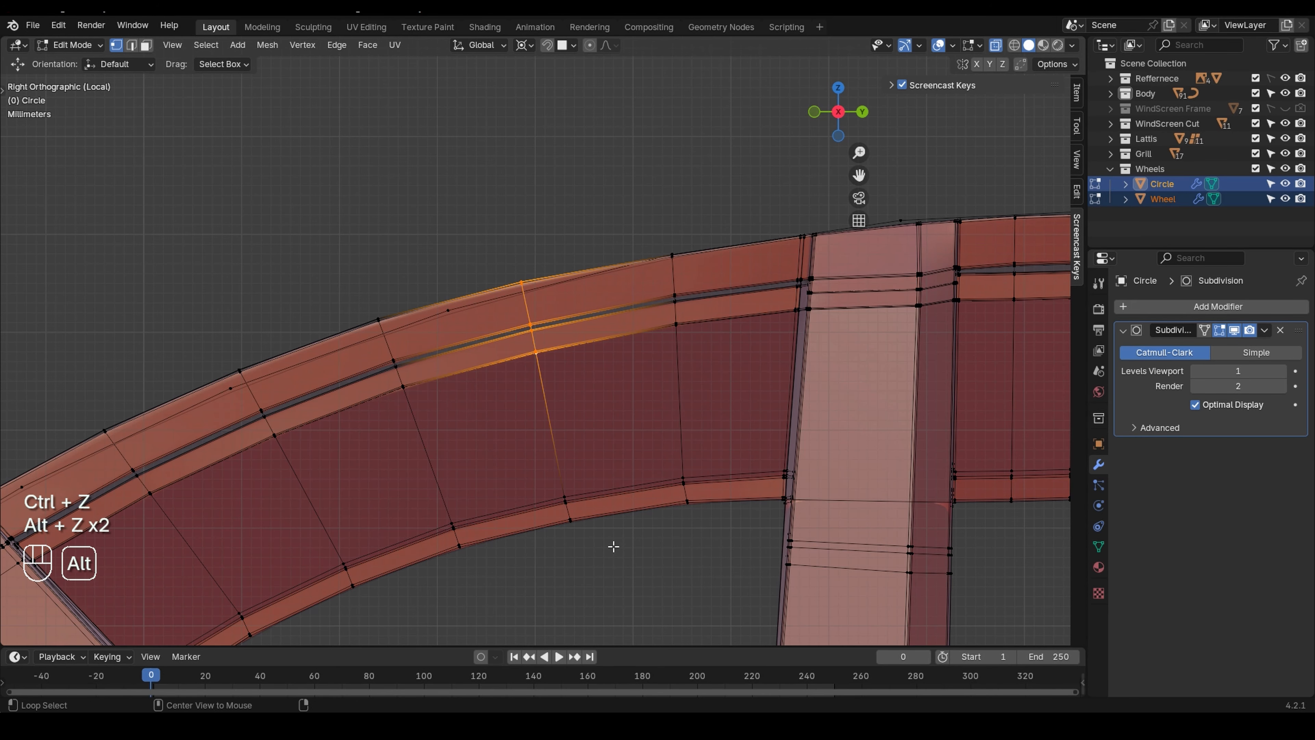
# - Try to move the second column's selected vertices by about 0.000198 m in Y and -0.001011 m in Z
pyautogui.scroll(3, 476, 294)
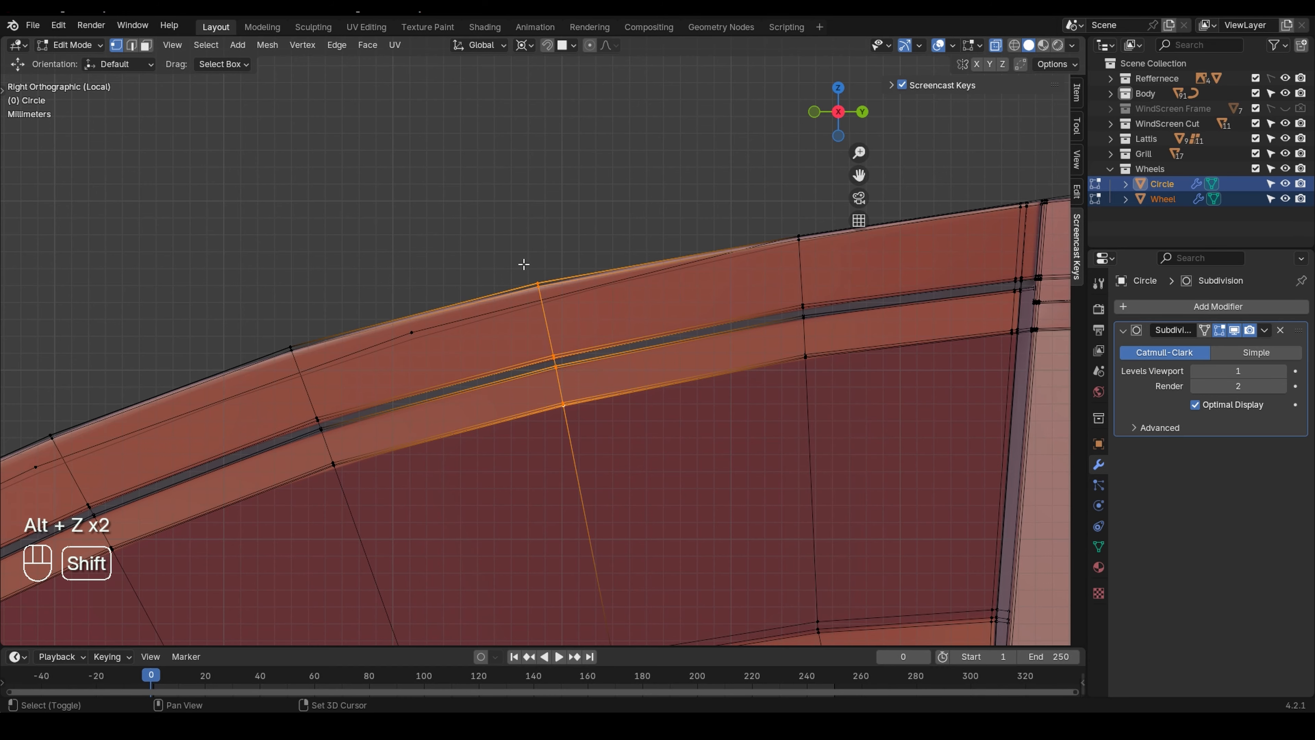
pyautogui.keyDown('shift'); pyautogui.moveTo(524, 264); pyautogui.dragTo(528, 283, button='middle'); pyautogui.keyUp('shift')
pyautogui.scroll(6, 538, 302)
pyautogui.press('g')
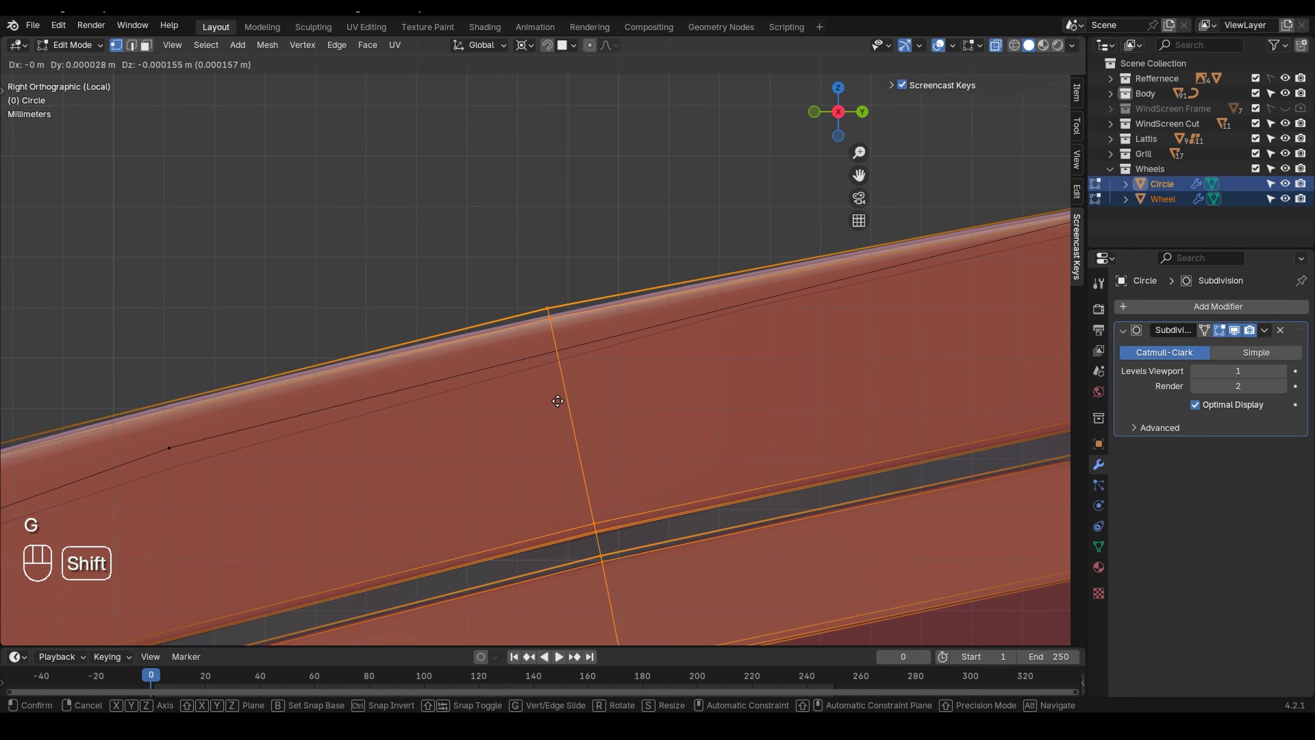
pyautogui.click(640, 207)
pyautogui.scroll(-5, 533, 109)
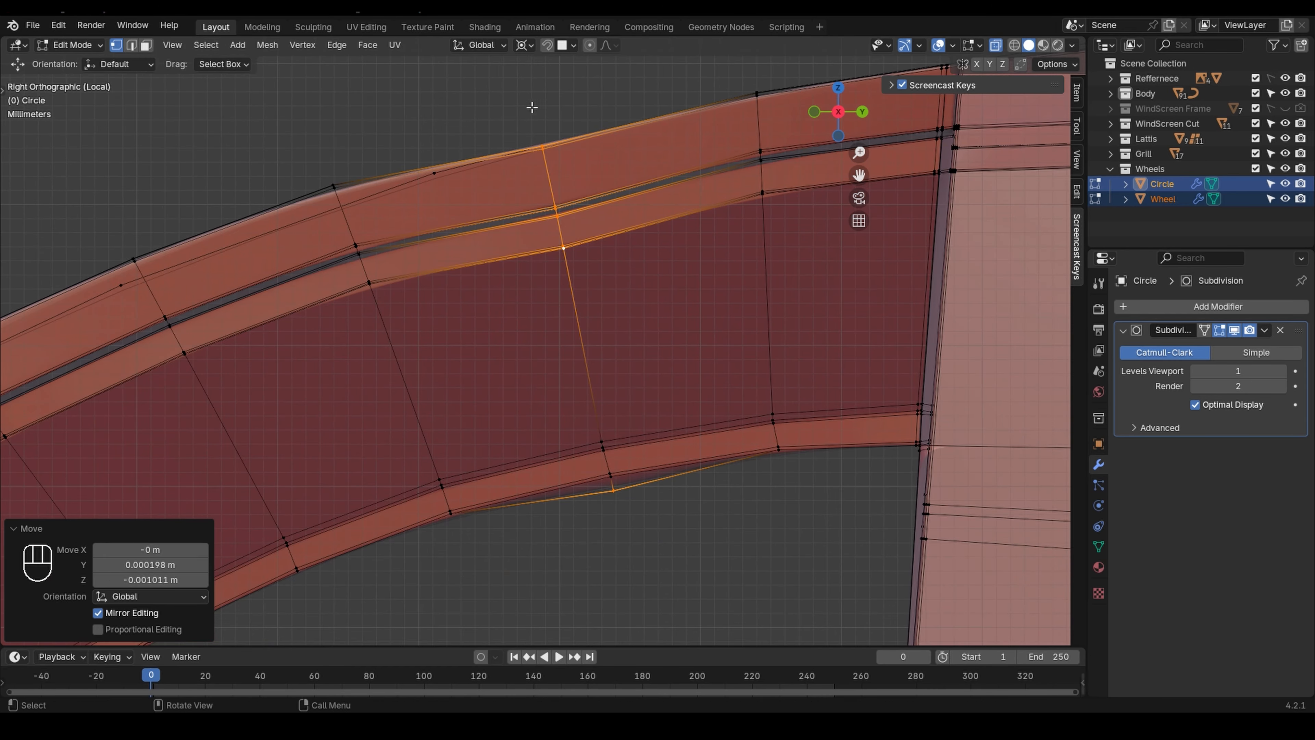
pyautogui.keyDown('shift'); pyautogui.moveTo(532, 107); pyautogui.dragTo(527, 111, button='middle'); pyautogui.keyUp('shift')
pyautogui.hotkey('ctrl', 'z')
# - Remove the remaining inner-rim vertices of the second column from the selection
pyautogui.hotkey('alt', 'z')
pyautogui.keyDown('ctrl'); pyautogui.moveTo(671, 534); pyautogui.dragTo(546, 410); pyautogui.keyUp('ctrl')
pyautogui.hotkey('alt', 'z')
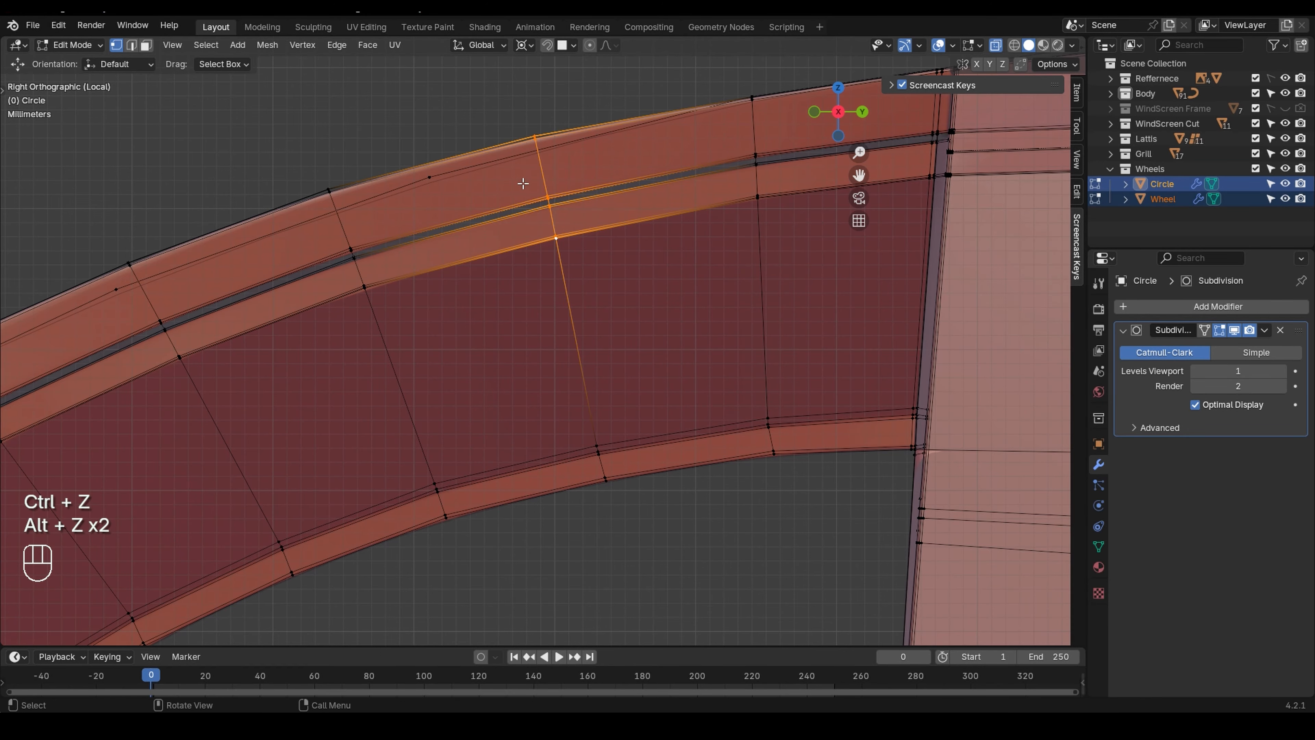
# - Try to move the second column's outer-band vertices along Z only
pyautogui.press('g')
pyautogui.press('z')
pyautogui.click(538, 179)
pyautogui.hotkey('ctrl', 'z')
# - Move the second column's outer-band vertices about 0.000192 m in Y and -0.001012 m in Z to follow the reference circle
pyautogui.keyDown('shift'); pyautogui.moveTo(544, 181); pyautogui.dragTo(553, 223, button='middle'); pyautogui.keyUp('shift')
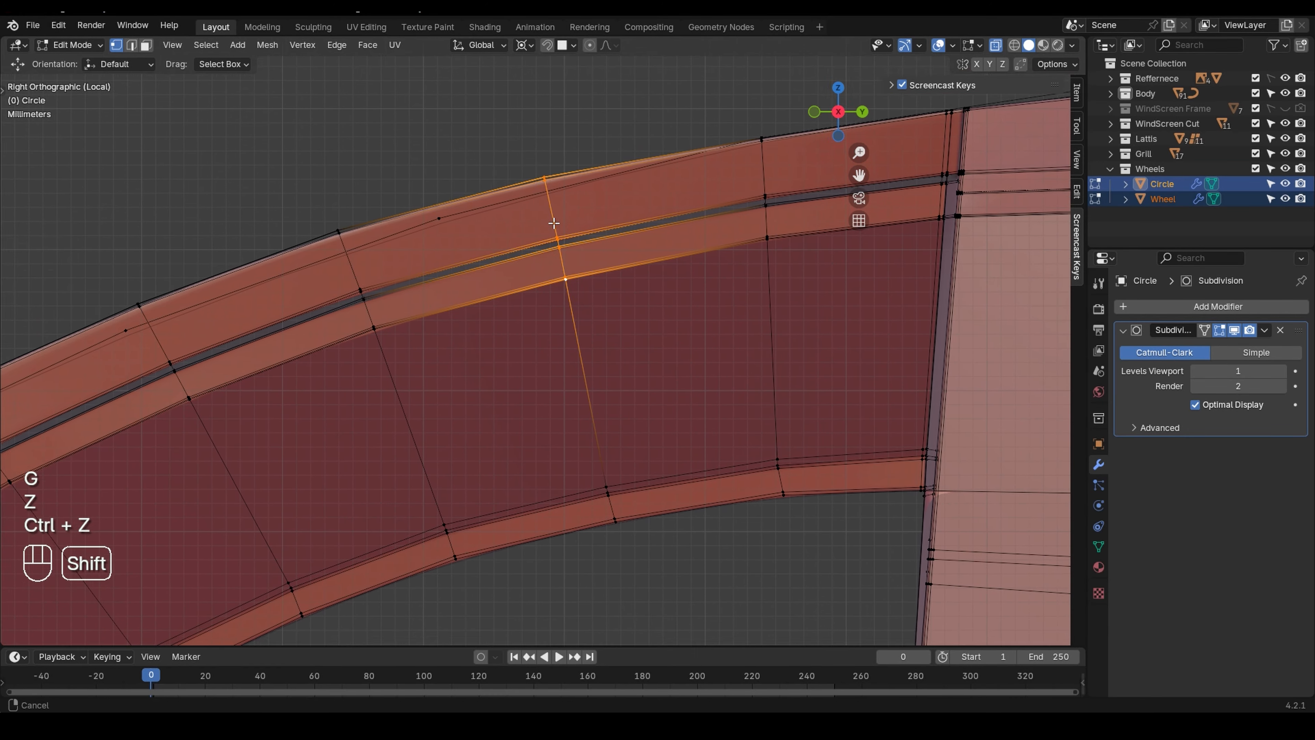
pyautogui.scroll(1, 554, 221)
pyautogui.scroll(5, 556, 223)
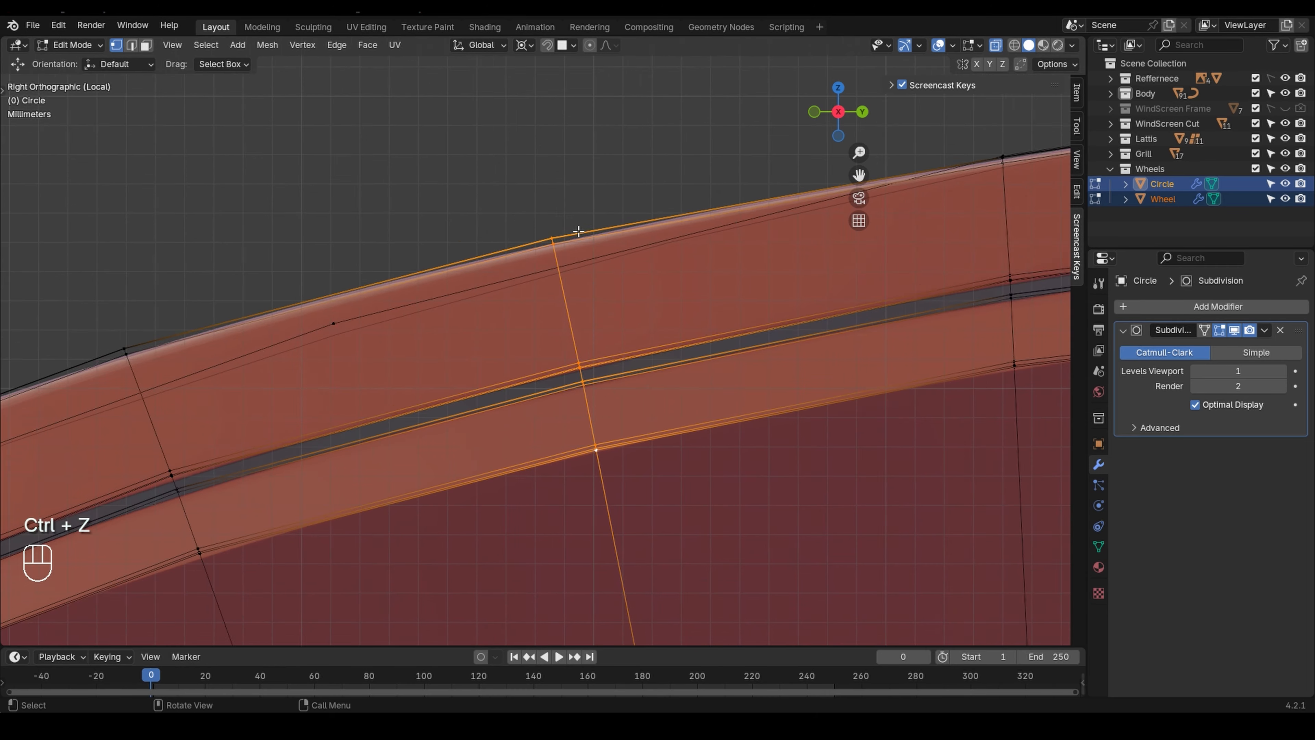
pyautogui.press('g')
pyautogui.press('z')
pyautogui.click(553, 239)
pyautogui.press('g')
pyautogui.press('shift')
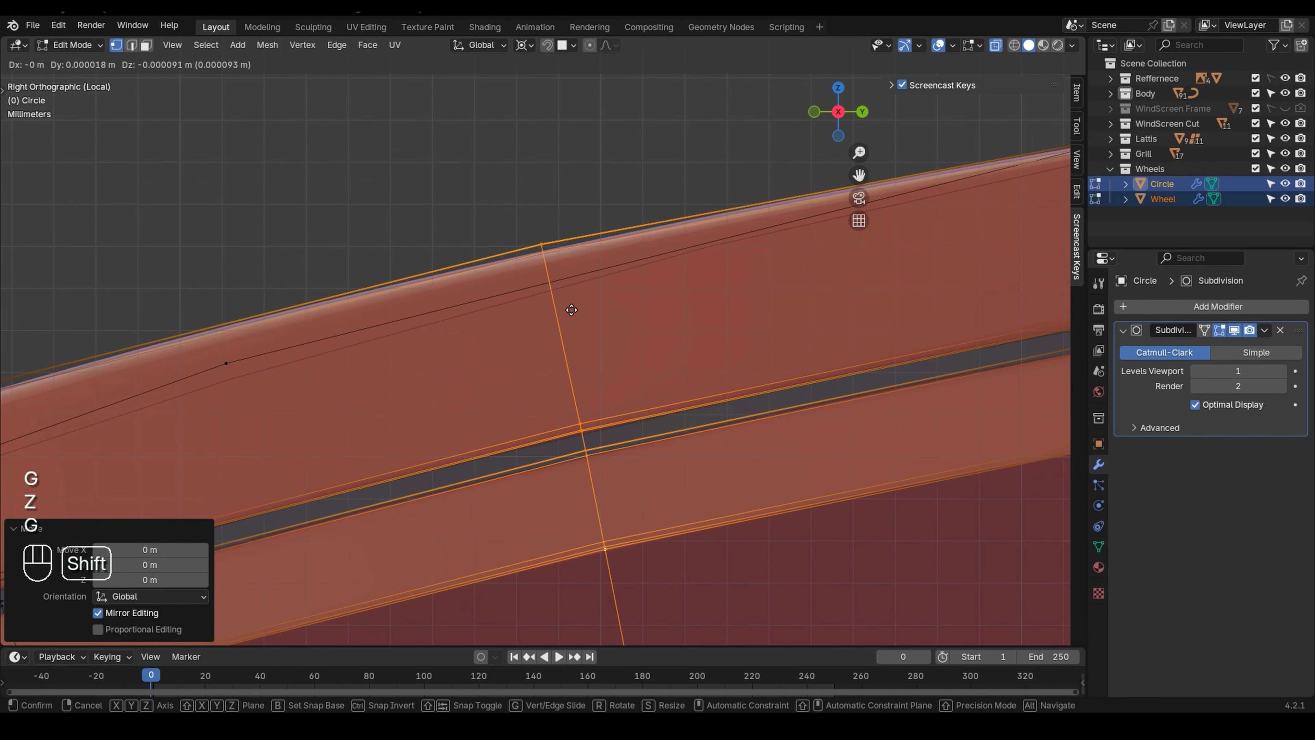
pyautogui.keyDown('shift'); pyautogui.click(631, 33); pyautogui.keyUp('shift')
pyautogui.scroll(-6, 500, 202)
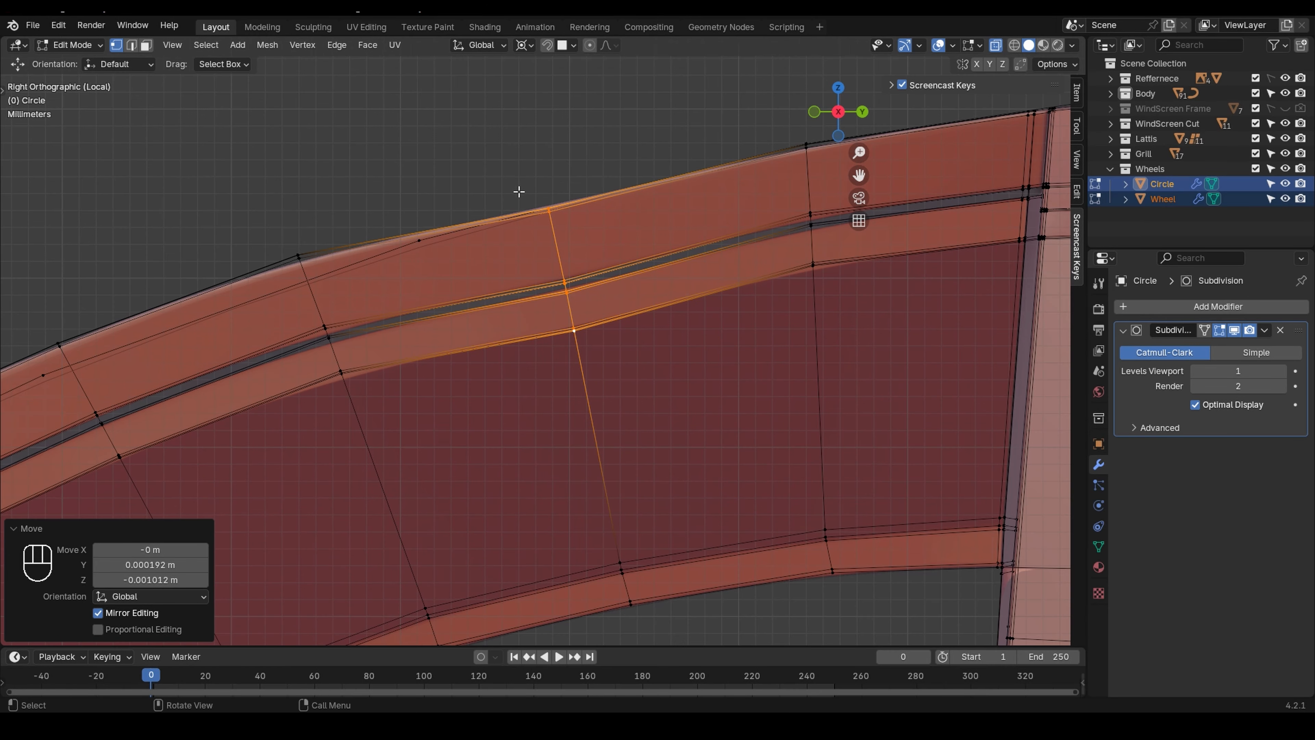
# - Move the third column's outer-band vertices about 0.000608 m in Y and -0.001496 m in Z to follow the reference circle
pyautogui.moveTo(322, 179); pyautogui.dragTo(414, 394)
pyautogui.scroll(4, 408, 321)
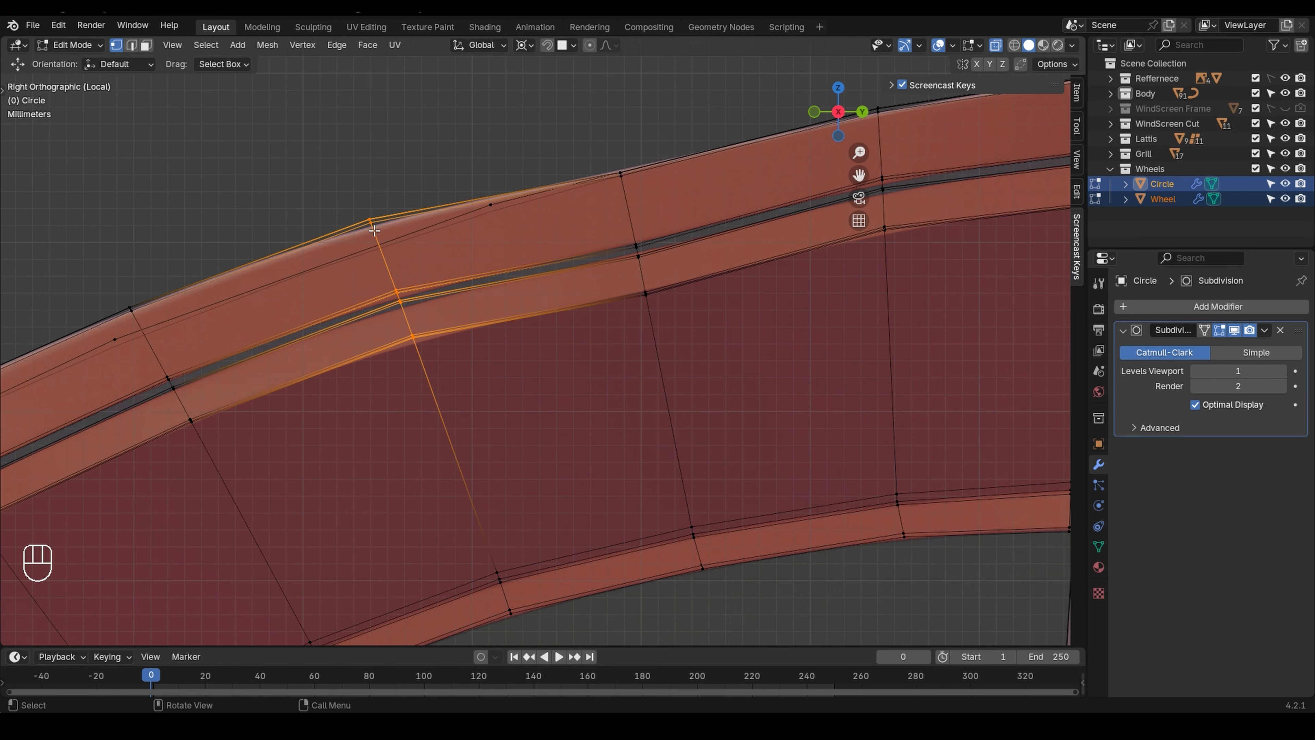
pyautogui.press('g')
pyautogui.press('shift')
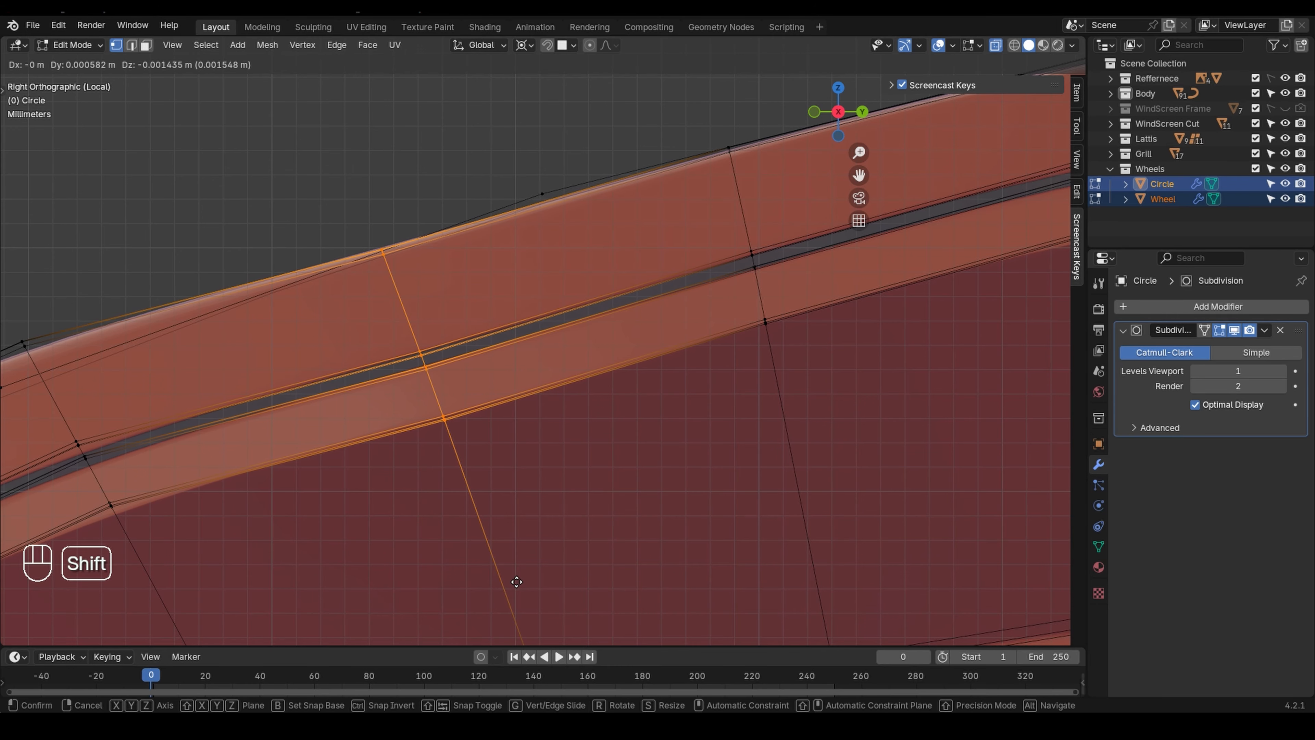
pyautogui.click(521, 593)
pyautogui.scroll(-3, 384, 358)
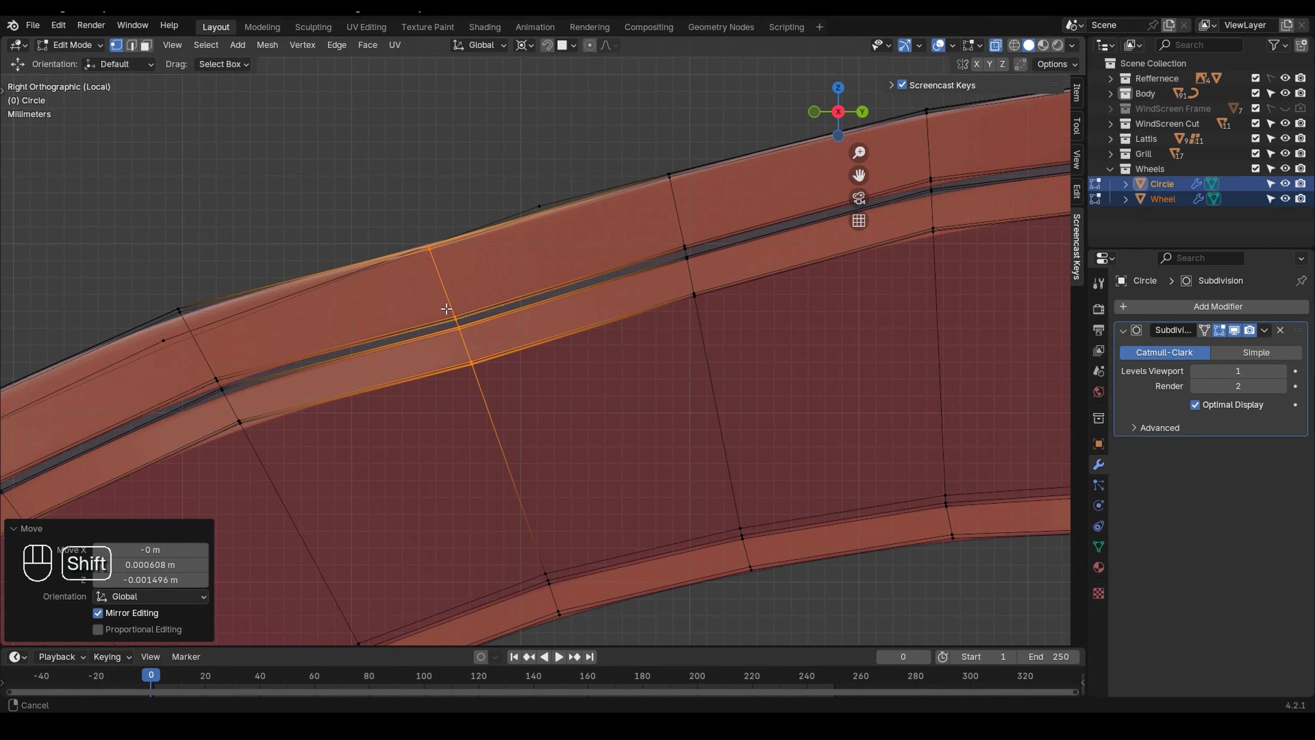
pyautogui.keyDown('shift'); pyautogui.moveTo(199, 262); pyautogui.dragTo(225, 237, button='middle'); pyautogui.keyUp('shift')
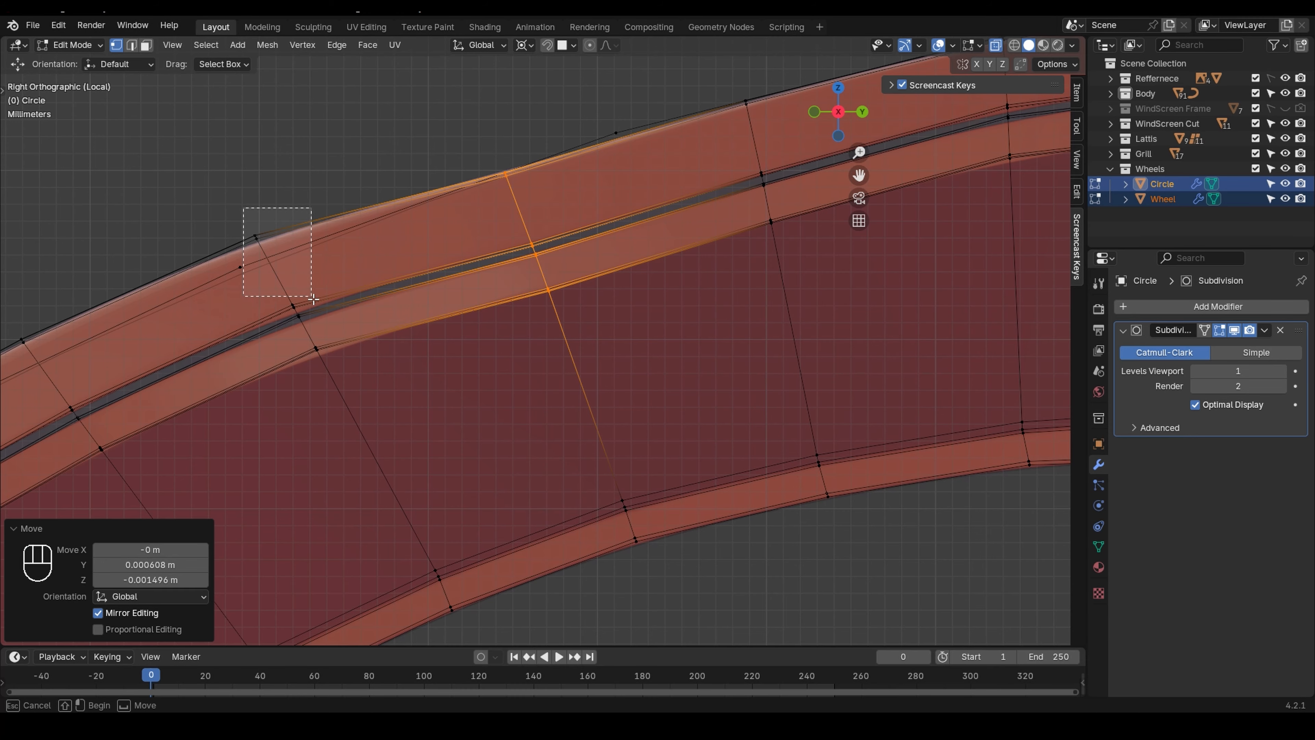
# - Move the fourth column's outer-band vertices about 0.000708 m in Y and -0.00132 m in Z to follow the reference circle
pyautogui.moveTo(312, 299); pyautogui.dragTo(312, 298)
pyautogui.keyDown('shift'); pyautogui.moveTo(333, 364); pyautogui.dragTo(333, 364); pyautogui.keyUp('shift')
pyautogui.scroll(4, 311, 290)
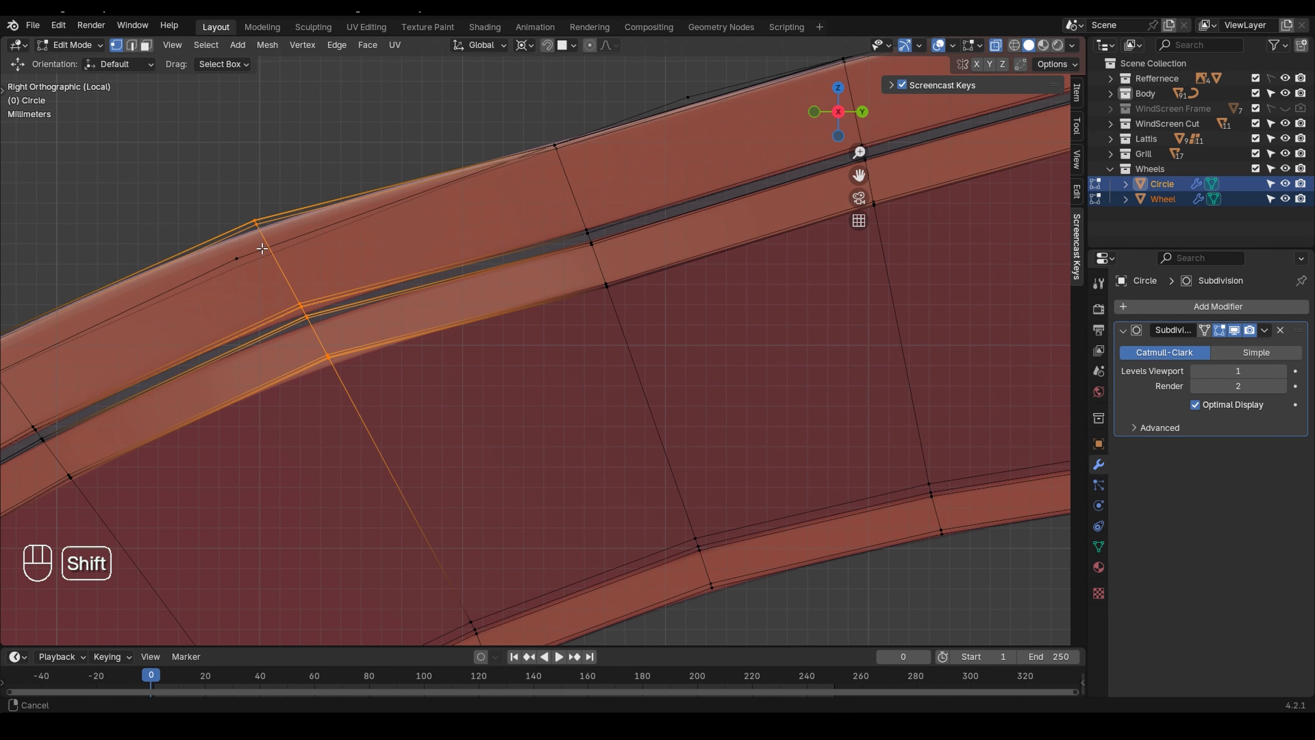
pyautogui.press('g')
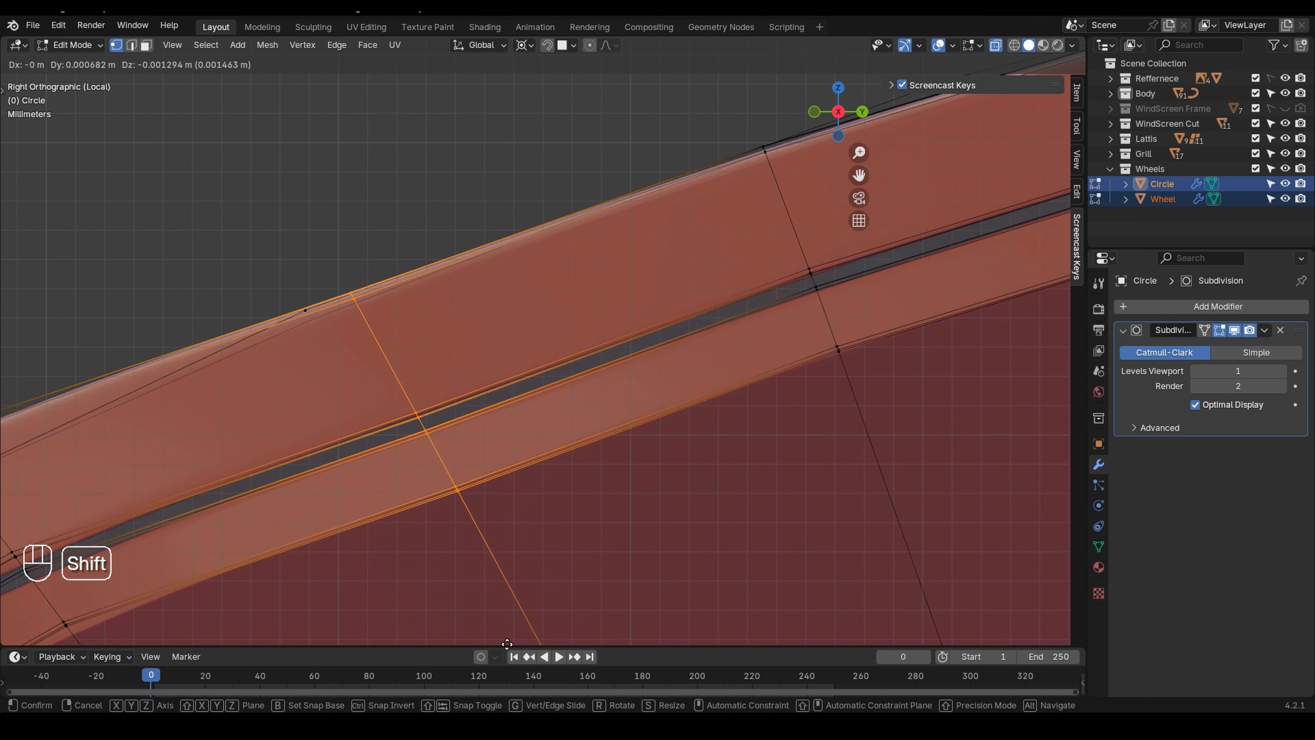
pyautogui.click(466, 567)
pyautogui.scroll(-3, 470, 151)
# - Select the fifth column's outer-band vertices, the last column before the slanted spoke
pyautogui.keyDown('shift'); pyautogui.moveTo(237, 309); pyautogui.dragTo(370, 216, button='middle'); pyautogui.keyUp('shift')
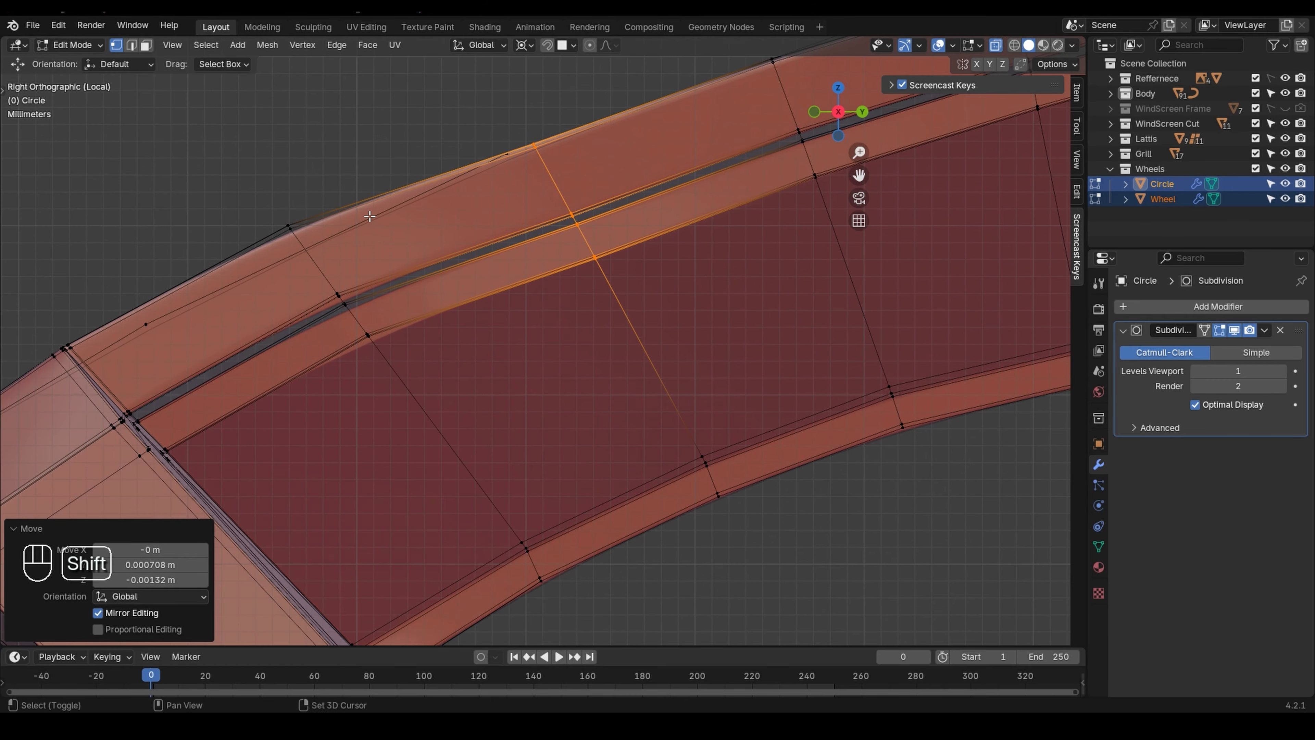
pyautogui.moveTo(399, 348); pyautogui.dragTo(407, 373)
pyautogui.scroll(2, 256, 228)
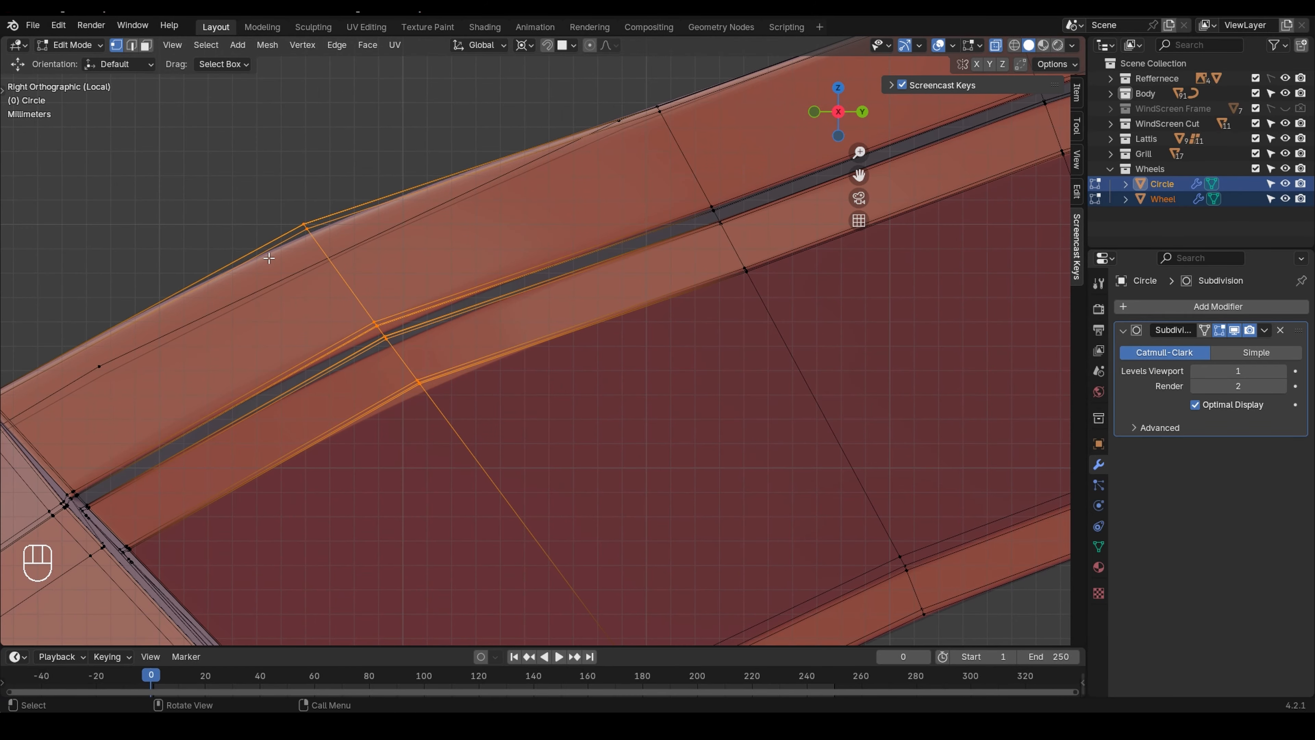
pyautogui.press('g')
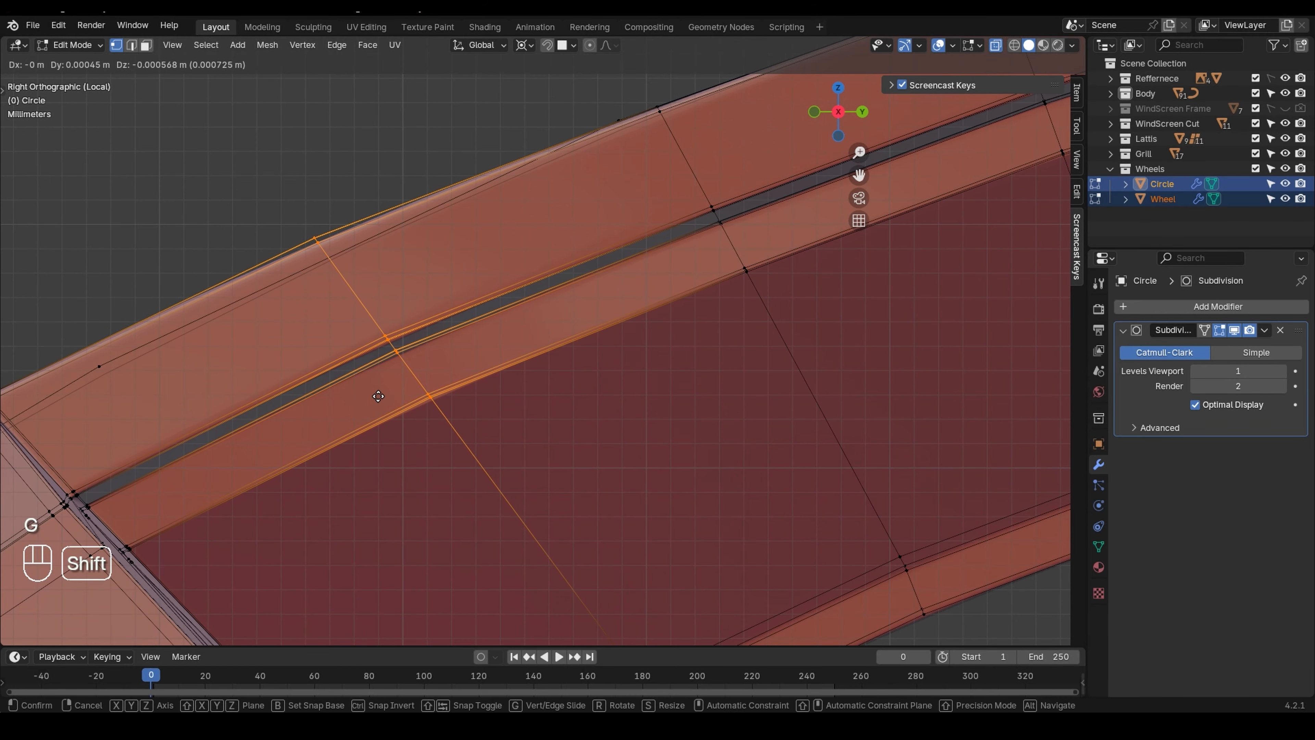
pyautogui.click(368, 378)
pyautogui.hotkey('ctrl', 'z')
# - Move the fifth column's outer-band vertices about 0.000917 m in Y and -0.001491 m in Z onto the reference circle
pyautogui.press('g')
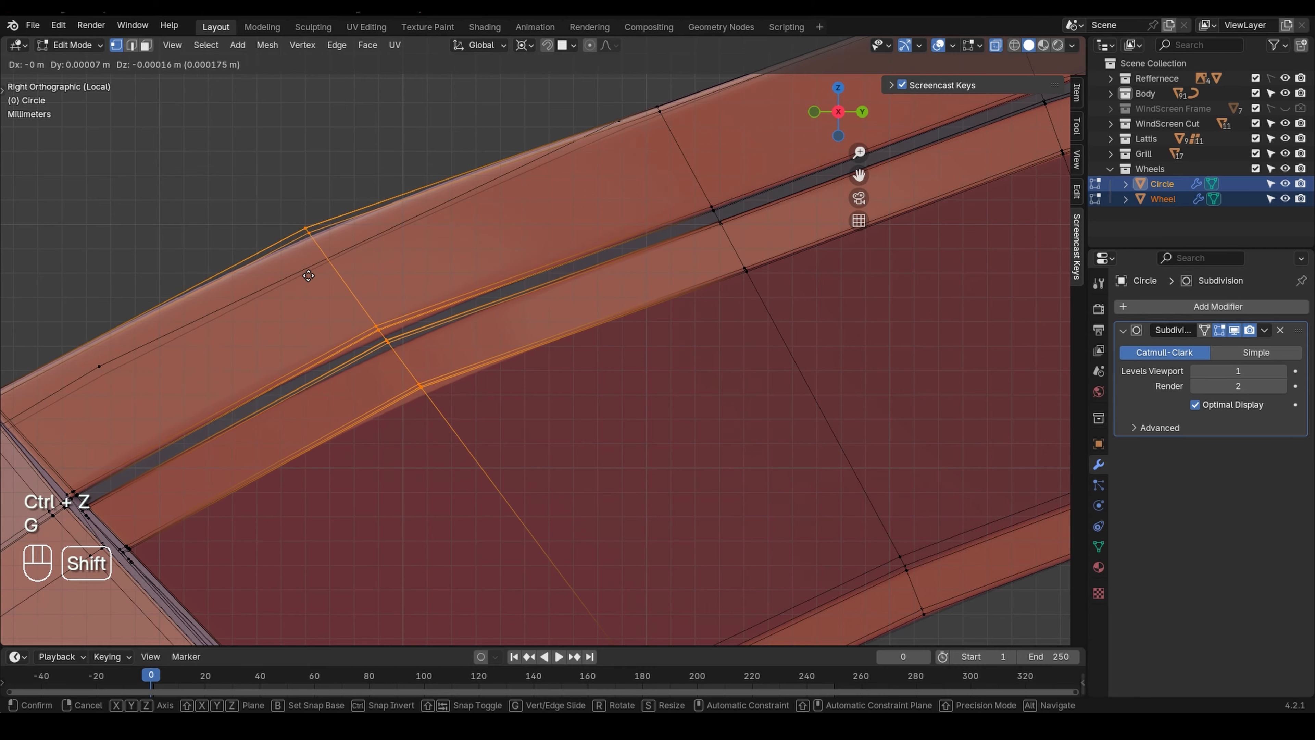
pyautogui.click(503, 577)
pyautogui.scroll(-5, 483, 510)
pyautogui.keyDown('shift'); pyautogui.moveTo(477, 509); pyautogui.dragTo(492, 440, button='middle'); pyautogui.keyUp('shift')
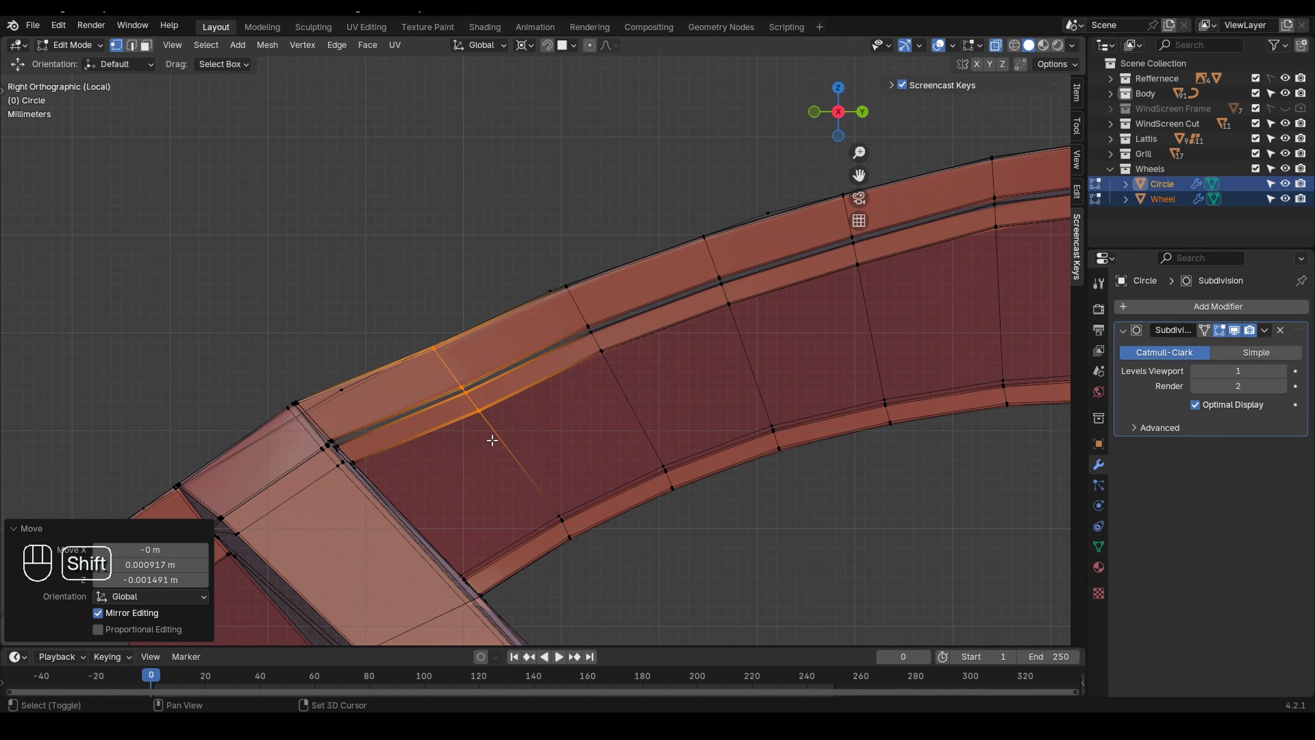
pyautogui.press('Tab')
pyautogui.press('Tab')
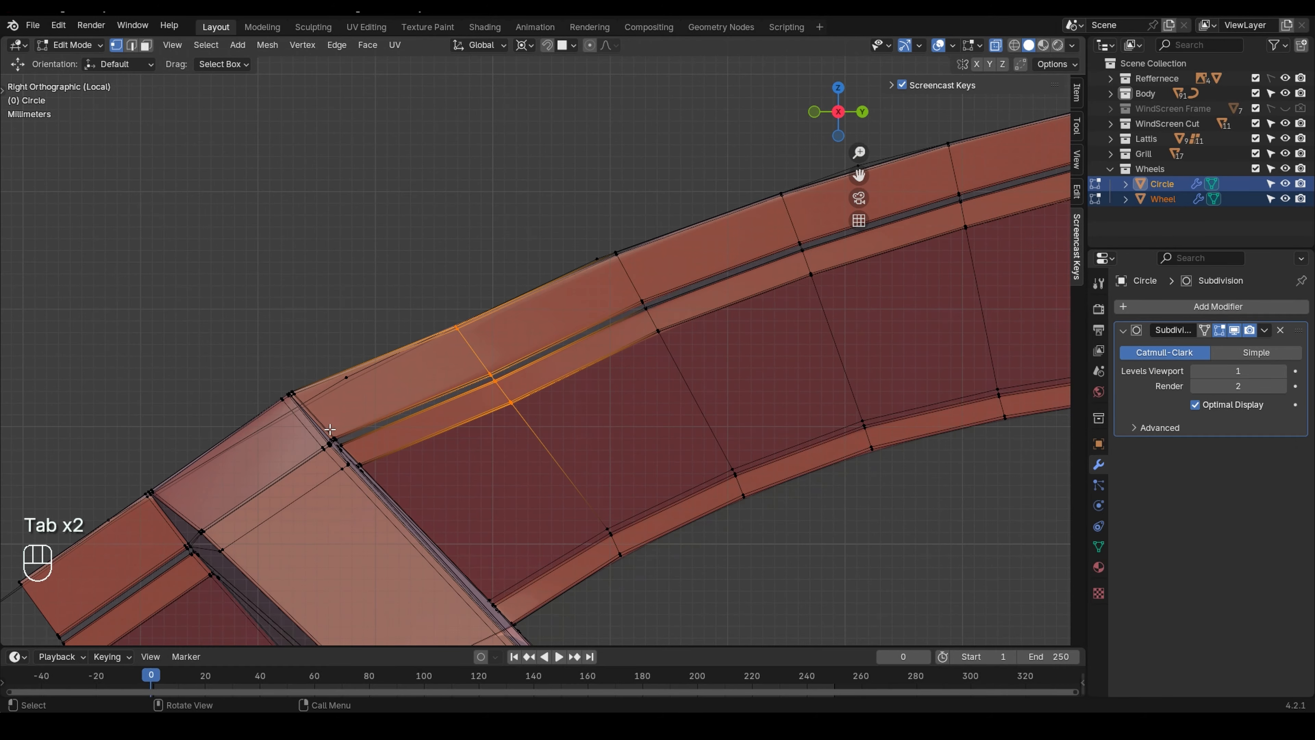
# - Move the outer-band vertices at the slanted spoke's upper edge about 0.0007 m in Y and -0.001 m in Z onto the circle
pyautogui.scroll(3, 329, 429)
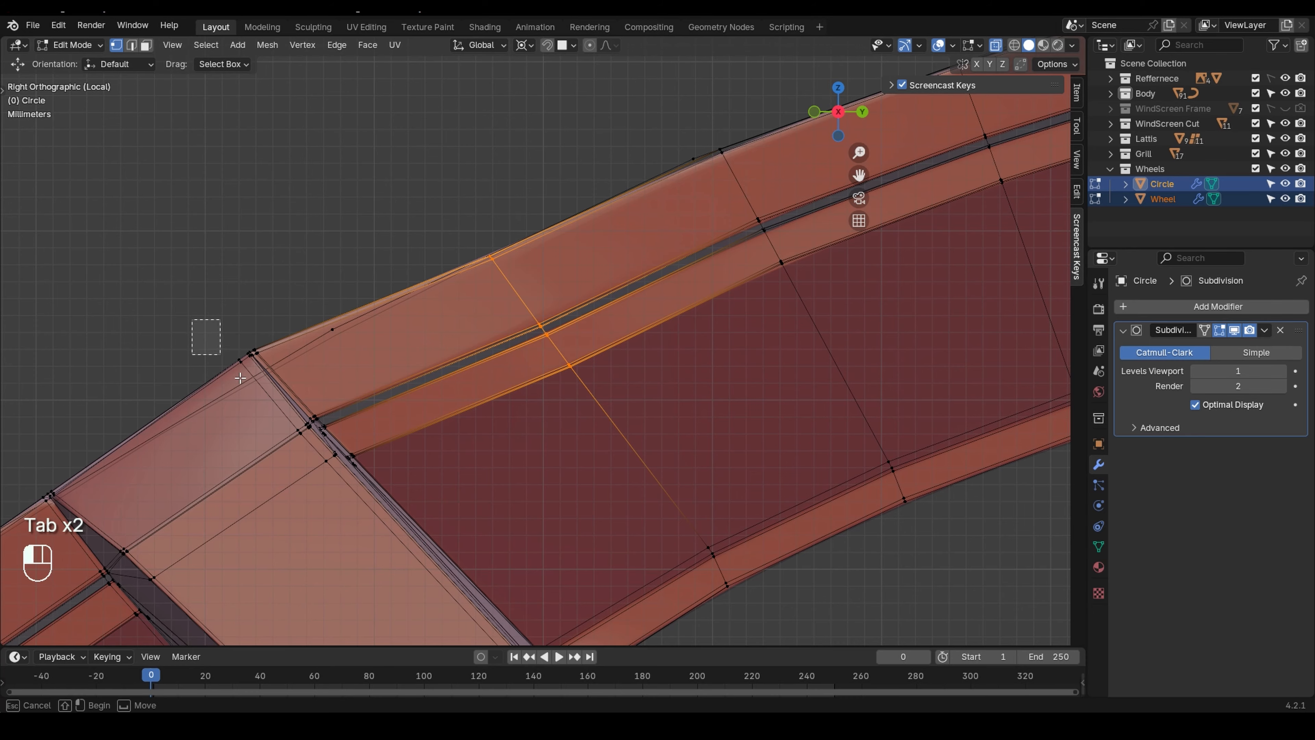
pyautogui.moveTo(240, 378); pyautogui.dragTo(299, 430)
pyautogui.keyDown('shift'); pyautogui.moveTo(431, 532); pyautogui.dragTo(274, 403); pyautogui.keyUp('shift')
pyautogui.scroll(1, 274, 401)
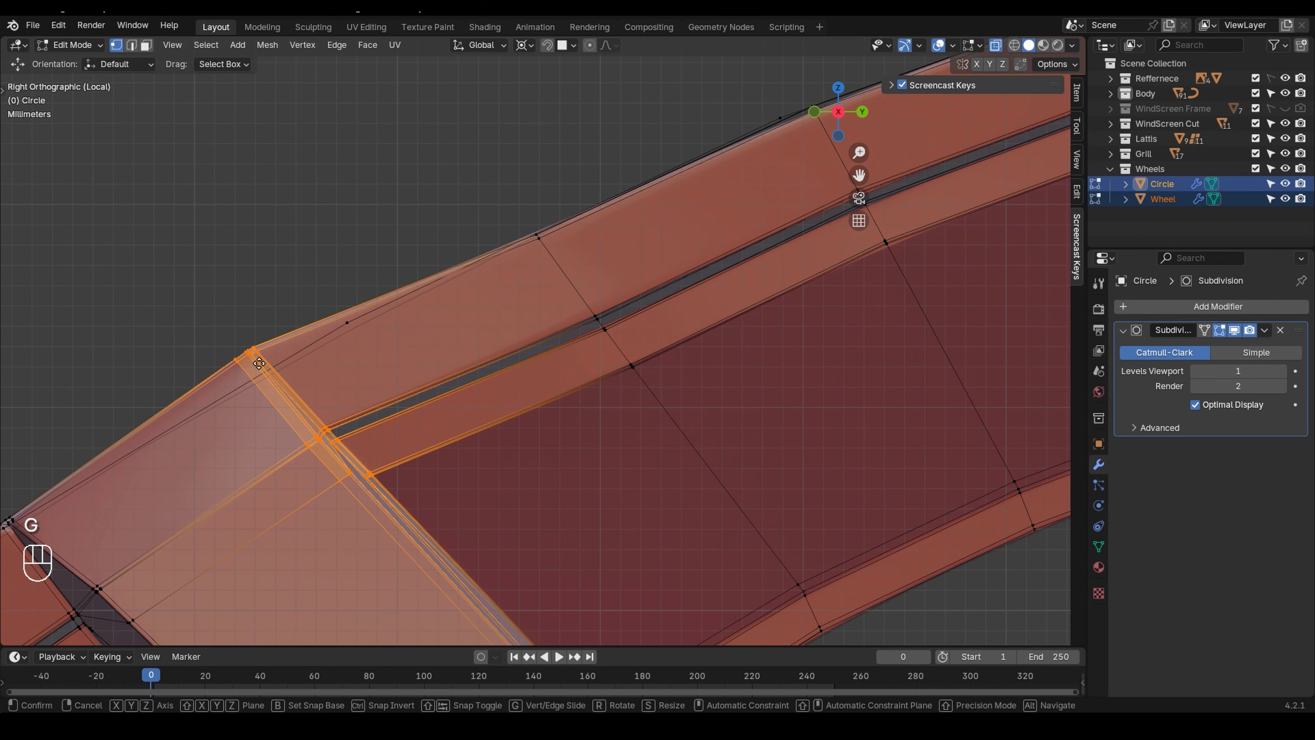
pyautogui.press('g')
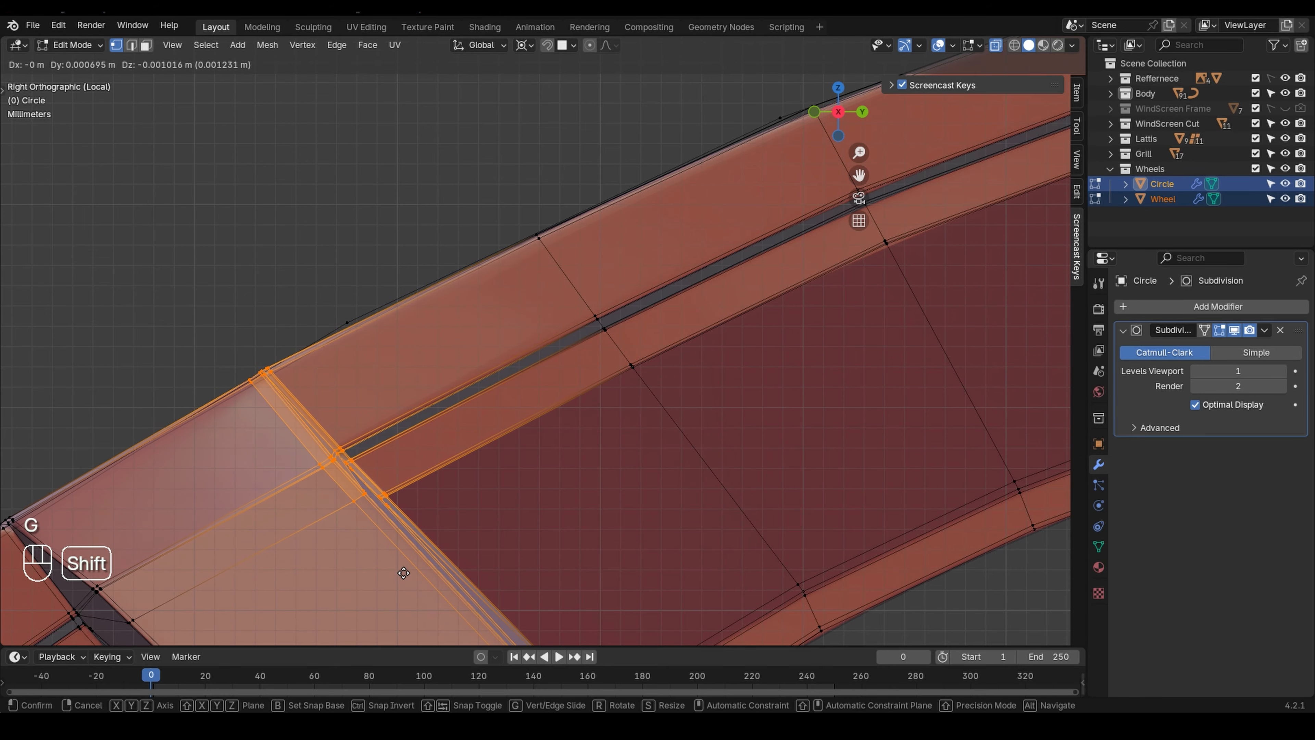
pyautogui.click(398, 572)
# - Move the outer-band vertices at the slanted spoke's lower edge about 0.00017 m in Y and -0.000259 m in Z onto the circle
pyautogui.moveTo(475, 449); pyautogui.dragTo(395, 428, button='middle')
pyautogui.scroll(2, 325, 473)
pyautogui.scroll(1, 376, 413)
pyautogui.moveTo(488, 499); pyautogui.dragTo(489, 499)
pyautogui.scroll(1, 386, 381)
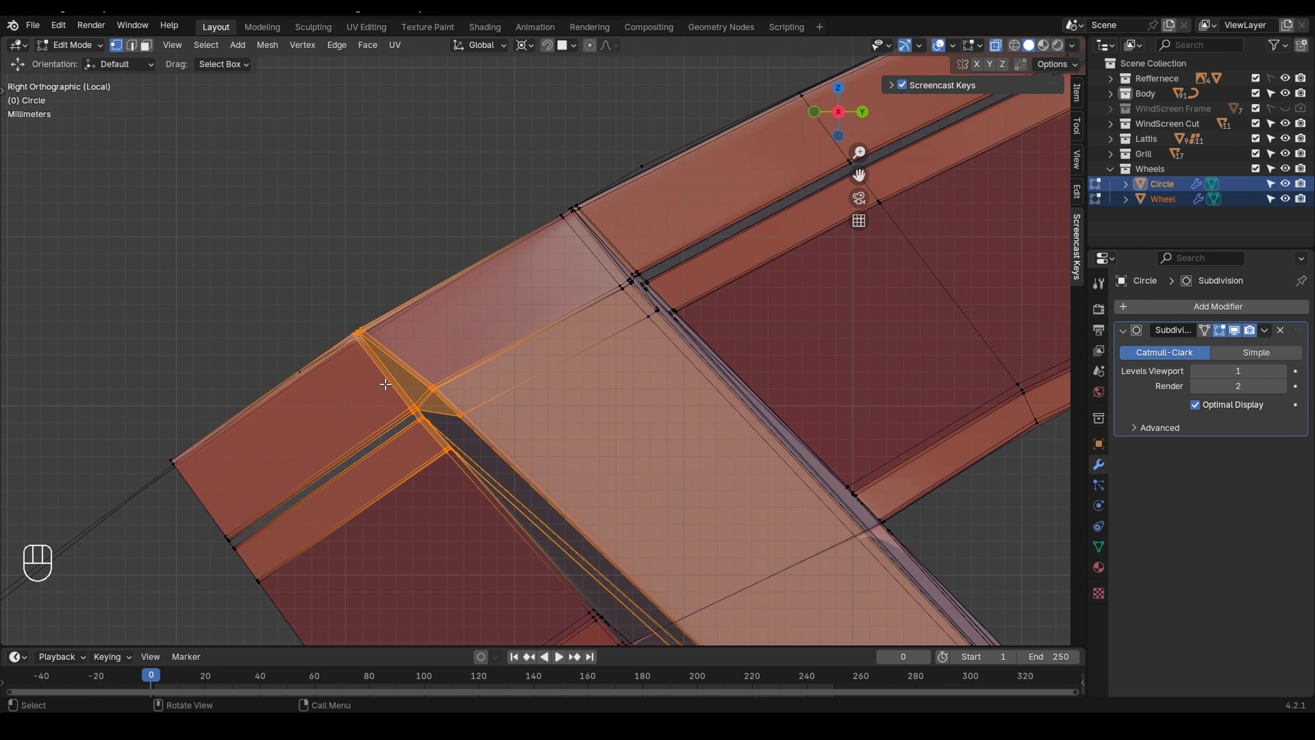
pyautogui.press('g')
pyautogui.click(414, 428)
pyautogui.scroll(-2, 385, 405)
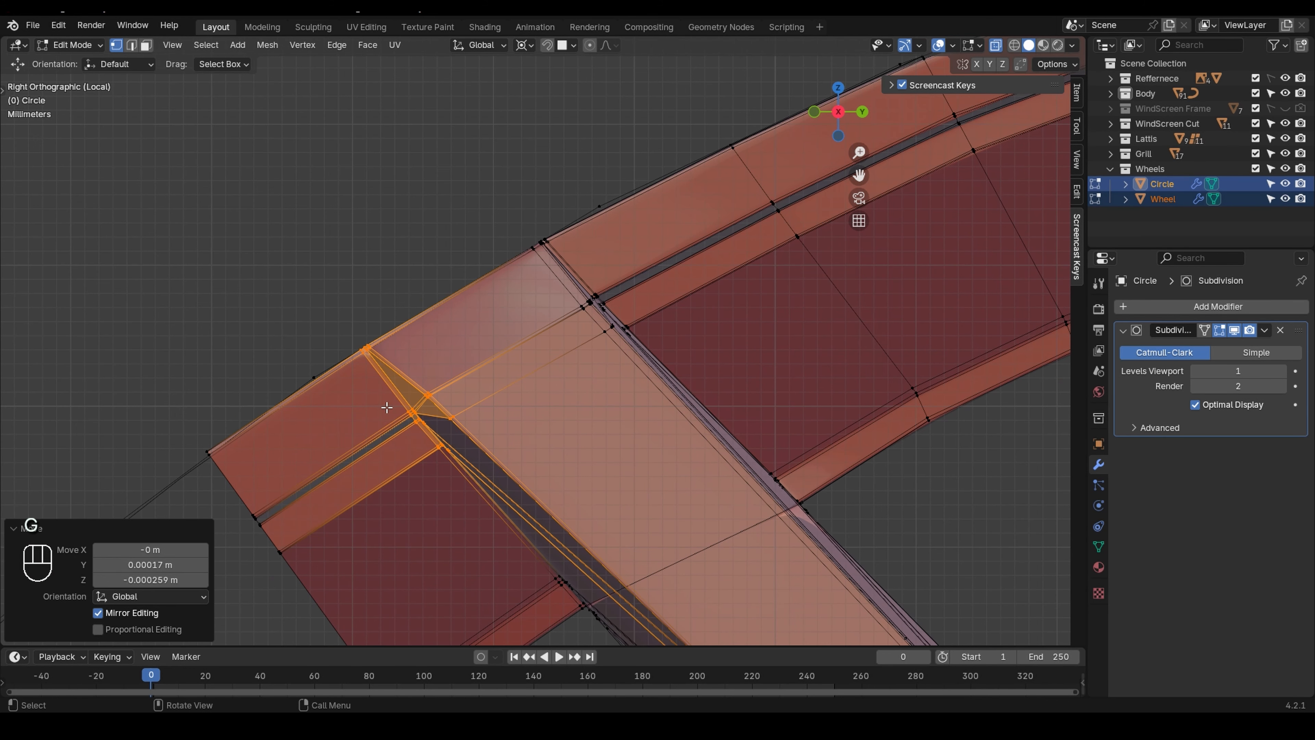
# - Move the outer-band vertices at the segment's cut end beyond the slanted spoke about 0.000238 m in Y and -0.000369 m in Z
pyautogui.keyDown('shift'); pyautogui.moveTo(310, 396); pyautogui.dragTo(311, 331, button='middle'); pyautogui.keyUp('shift')
pyautogui.moveTo(188, 341); pyautogui.dragTo(301, 519)
pyautogui.scroll(1, 270, 454)
pyautogui.press('g')
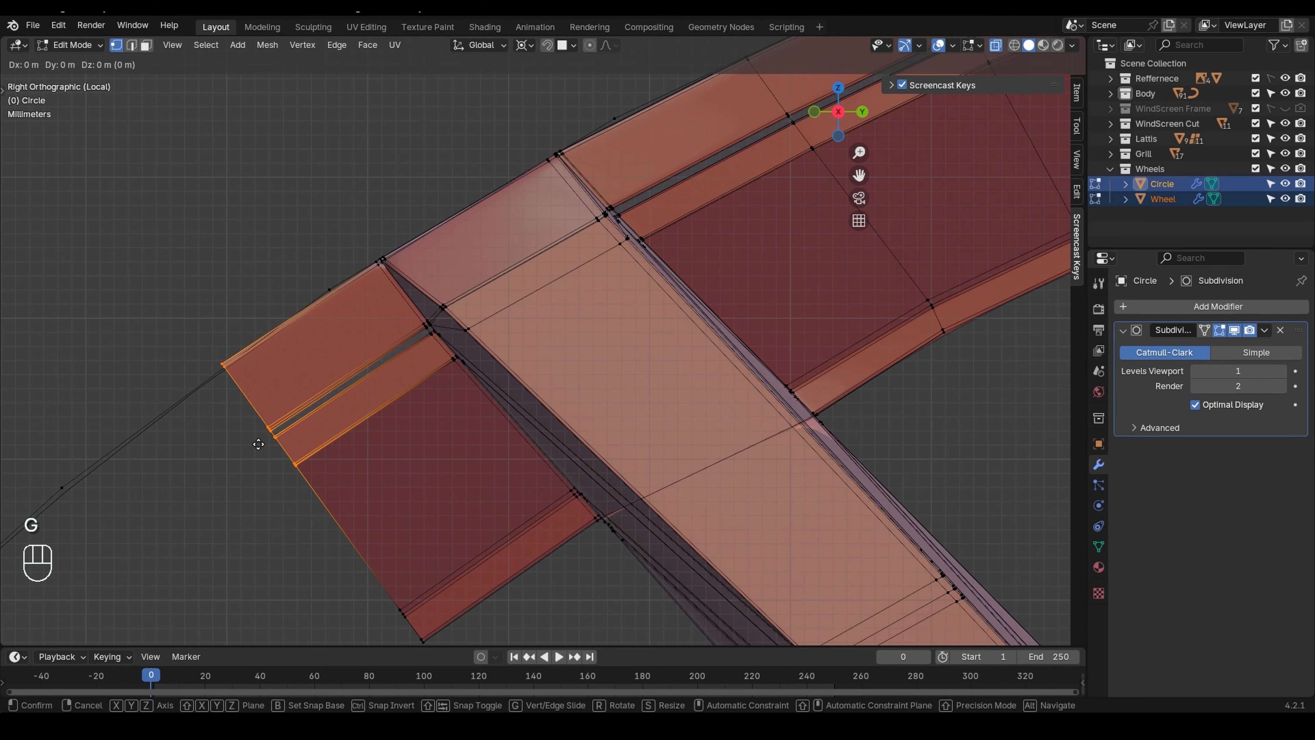
pyautogui.click(292, 495)
pyautogui.scroll(-7, 311, 455)
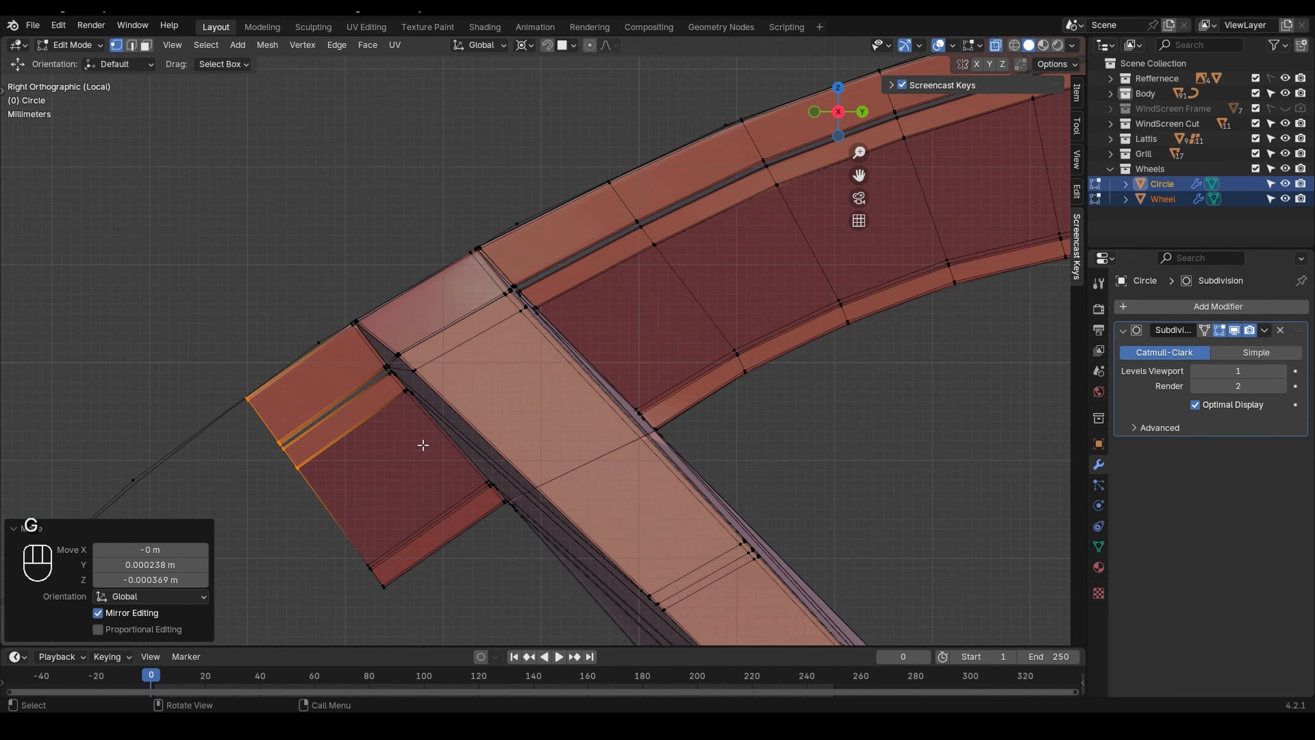
# - Return to Object Mode with X-ray off, hide the reference circle and select the wheel segment
pyautogui.keyDown('shift'); pyautogui.moveTo(740, 414); pyautogui.dragTo(469, 385, button='middle'); pyautogui.keyUp('shift')
pyautogui.press('Tab')
pyautogui.scroll(-2, 383, 434)
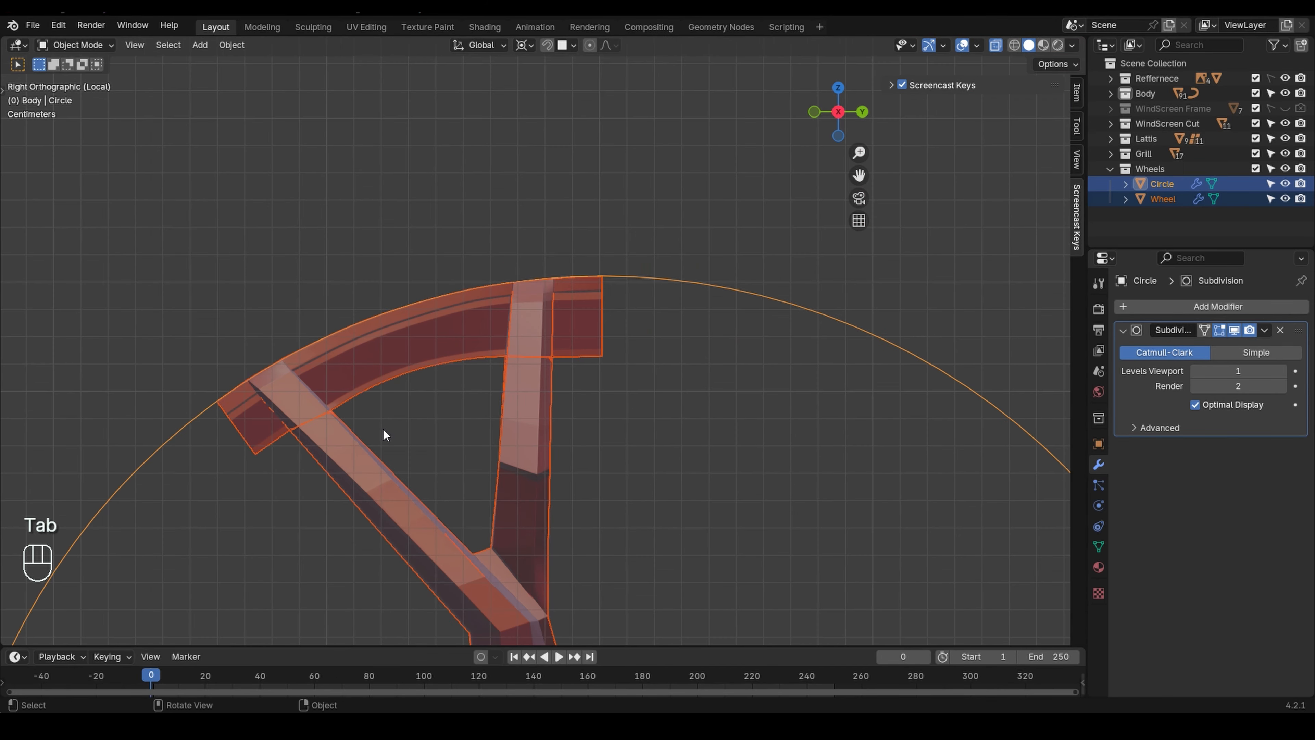
pyautogui.hotkey('alt', 'z')
pyautogui.click(751, 316)
pyautogui.click(755, 307)
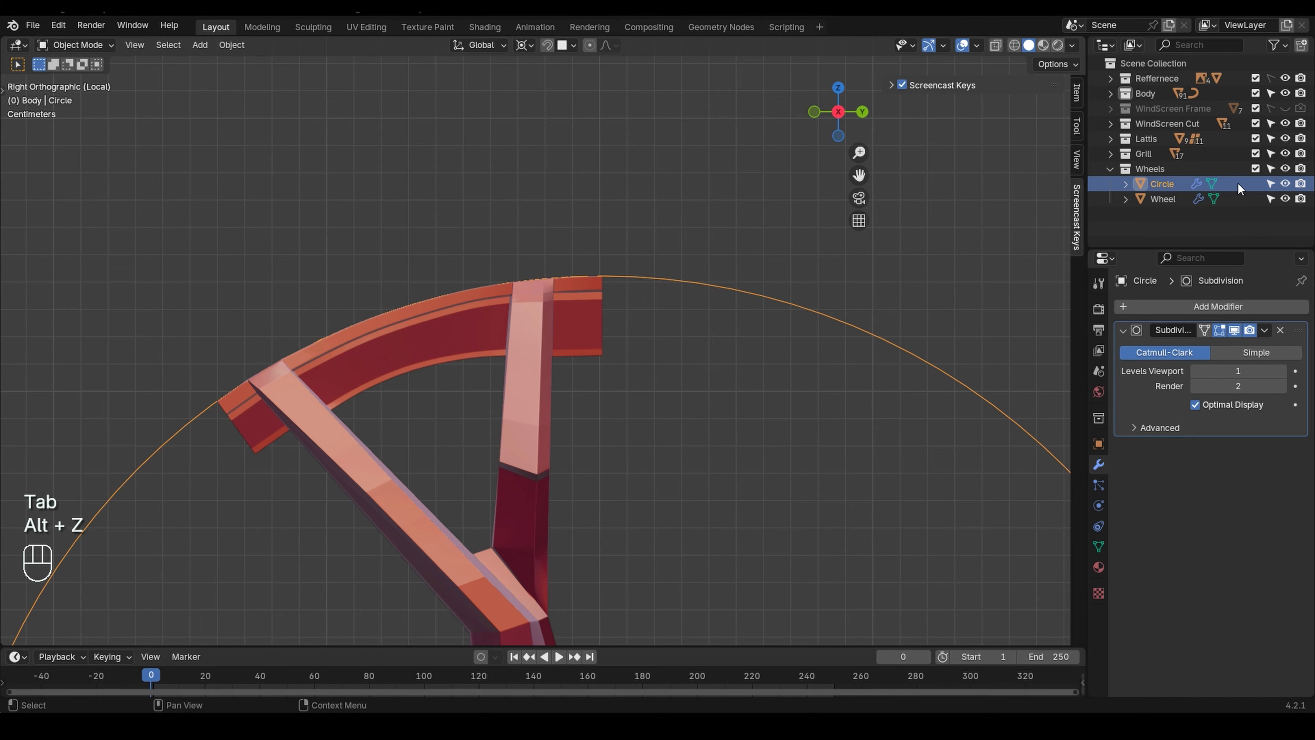
pyautogui.click(546, 416)
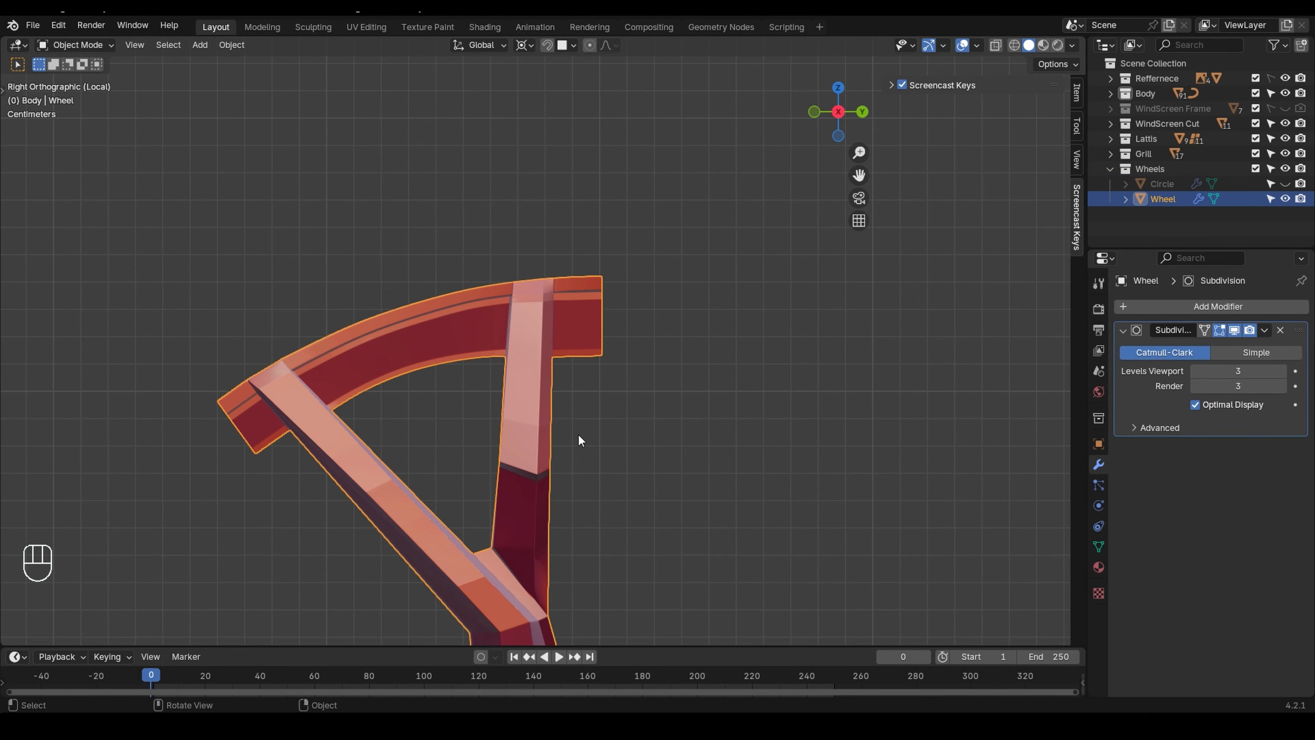
# - Try to move the inner-rim vertices of the column beside the upright spoke along Z only
pyautogui.press('Tab')
pyautogui.scroll(3, 484, 390)
pyautogui.keyDown('shift'); pyautogui.moveTo(461, 376); pyautogui.dragTo(485, 396, button='middle'); pyautogui.keyUp('shift')
pyautogui.scroll(2, 495, 378)
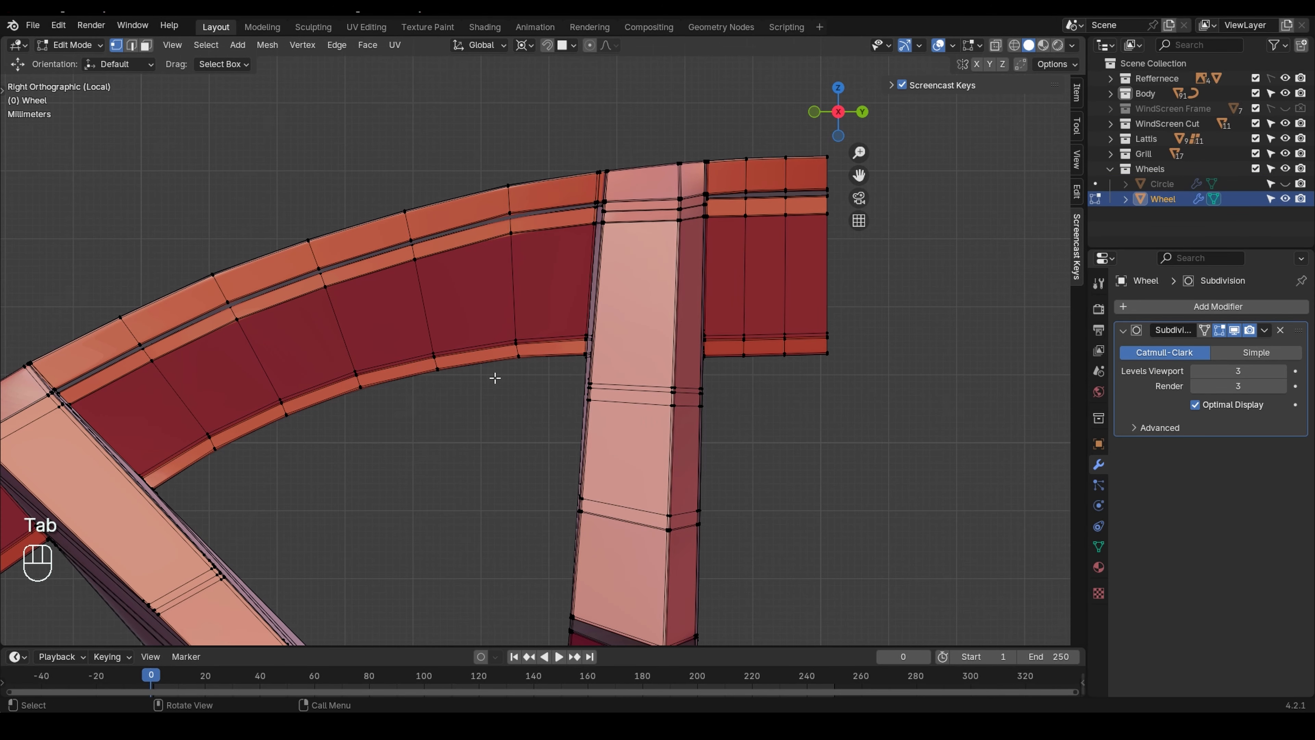
pyautogui.hotkey('alt', 'z')
pyautogui.keyDown('alt'); pyautogui.click(504, 321); pyautogui.keyUp('alt')
pyautogui.hotkey('alt', 'z')
pyautogui.press('g')
pyautogui.press('z')
pyautogui.click(501, 322)
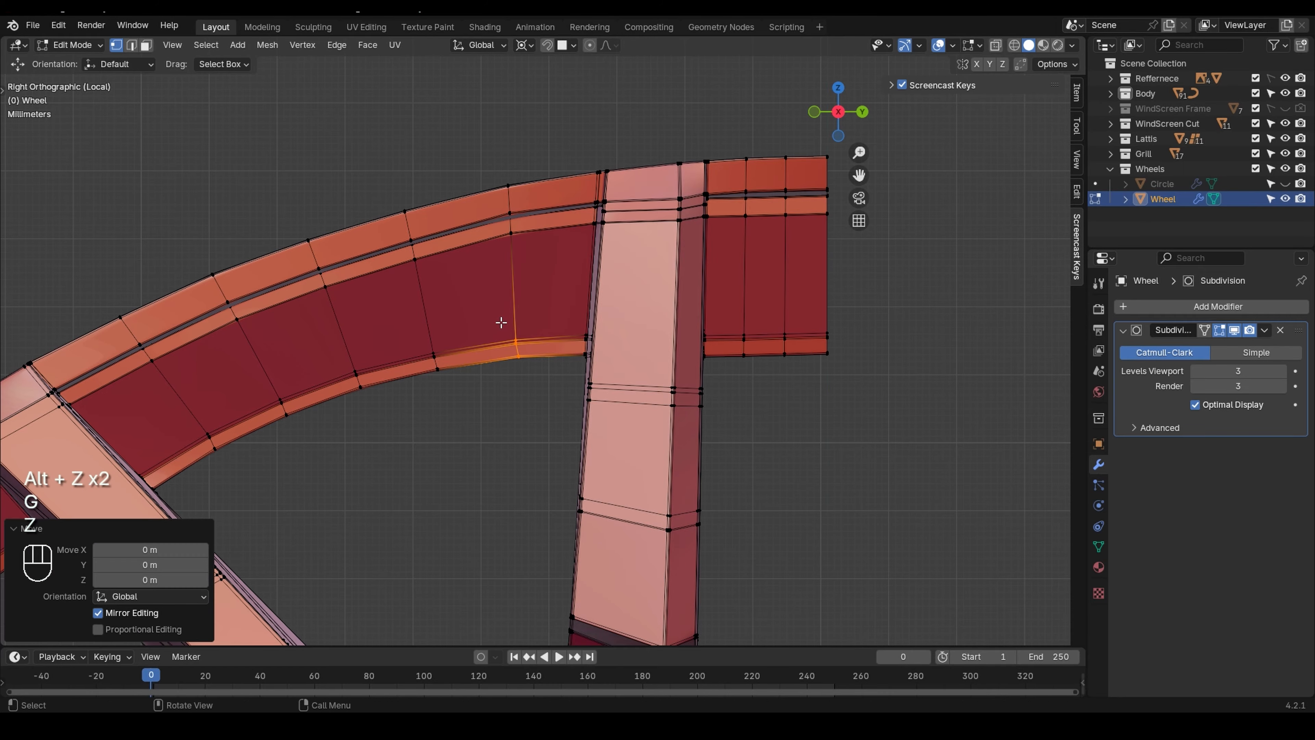
# - Show the reference circle again, duplicate it in place in Object Mode and hide the original
pyautogui.scroll(-3, 501, 322)
pyautogui.scroll(-3, 491, 388)
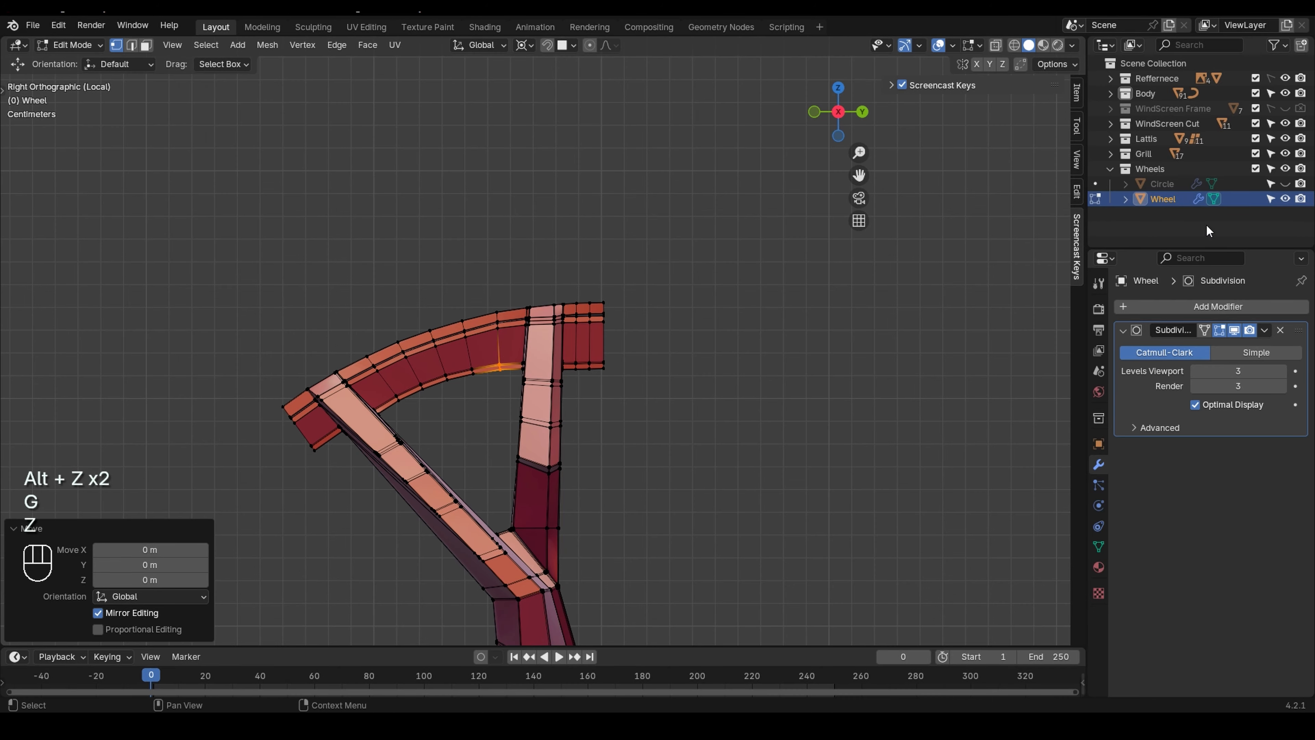
pyautogui.click(1306, 185)
pyautogui.keyDown('shift'); pyautogui.moveTo(954, 355); pyautogui.dragTo(784, 337, button='middle'); pyautogui.keyUp('shift')
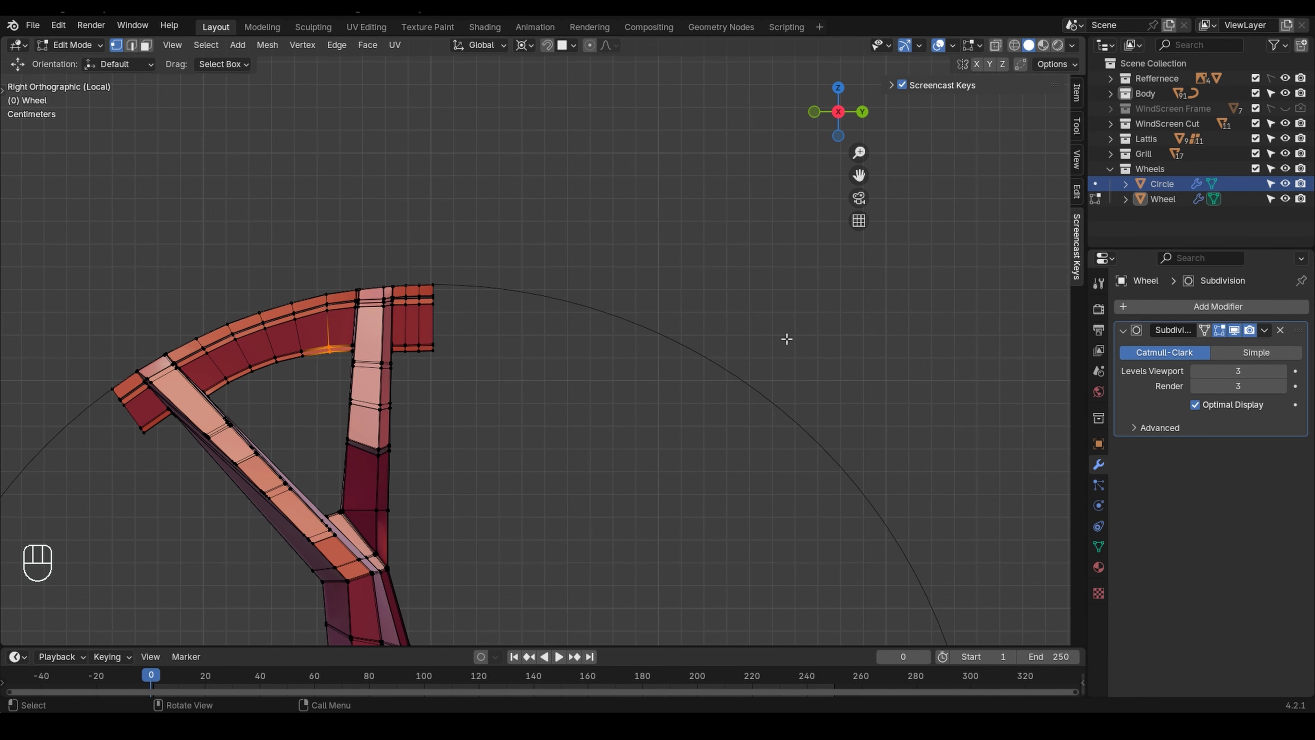
pyautogui.press('Tab')
pyautogui.hotkey('shift', 'd')
pyautogui.rightClick(687, 346)
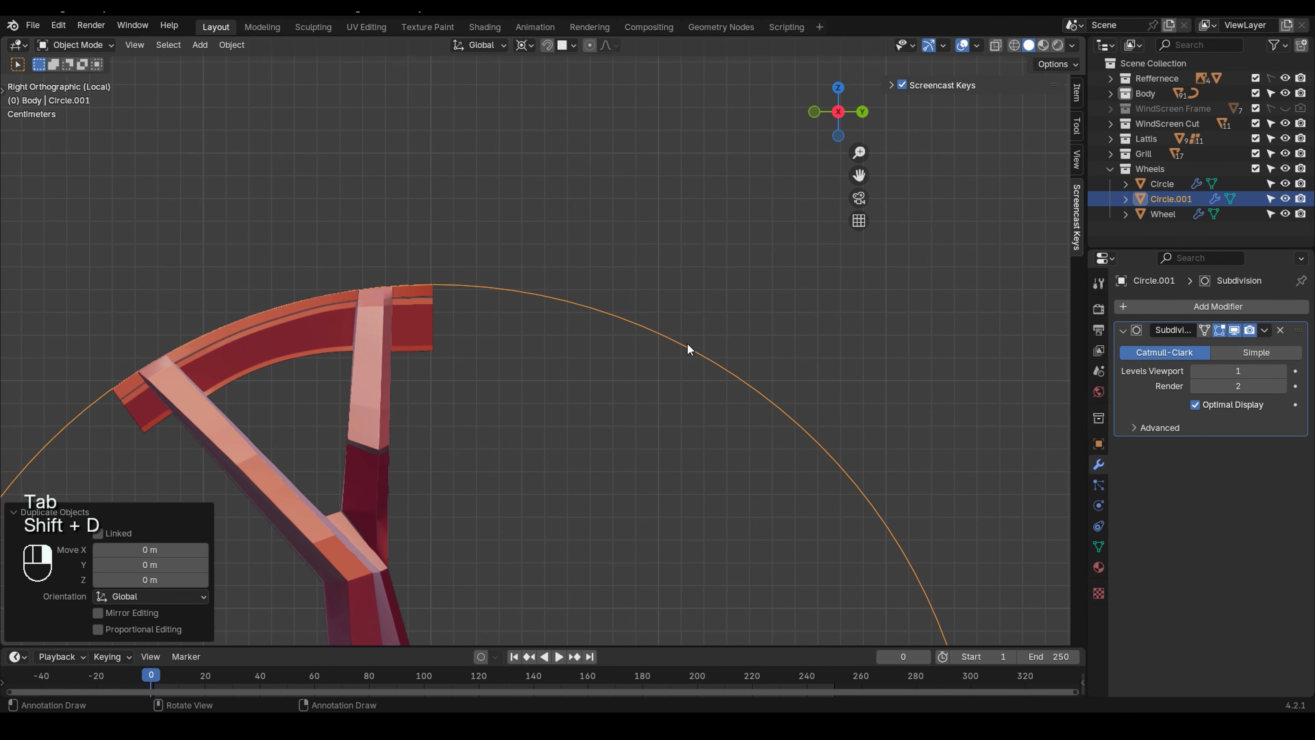
pyautogui.click(1283, 184)
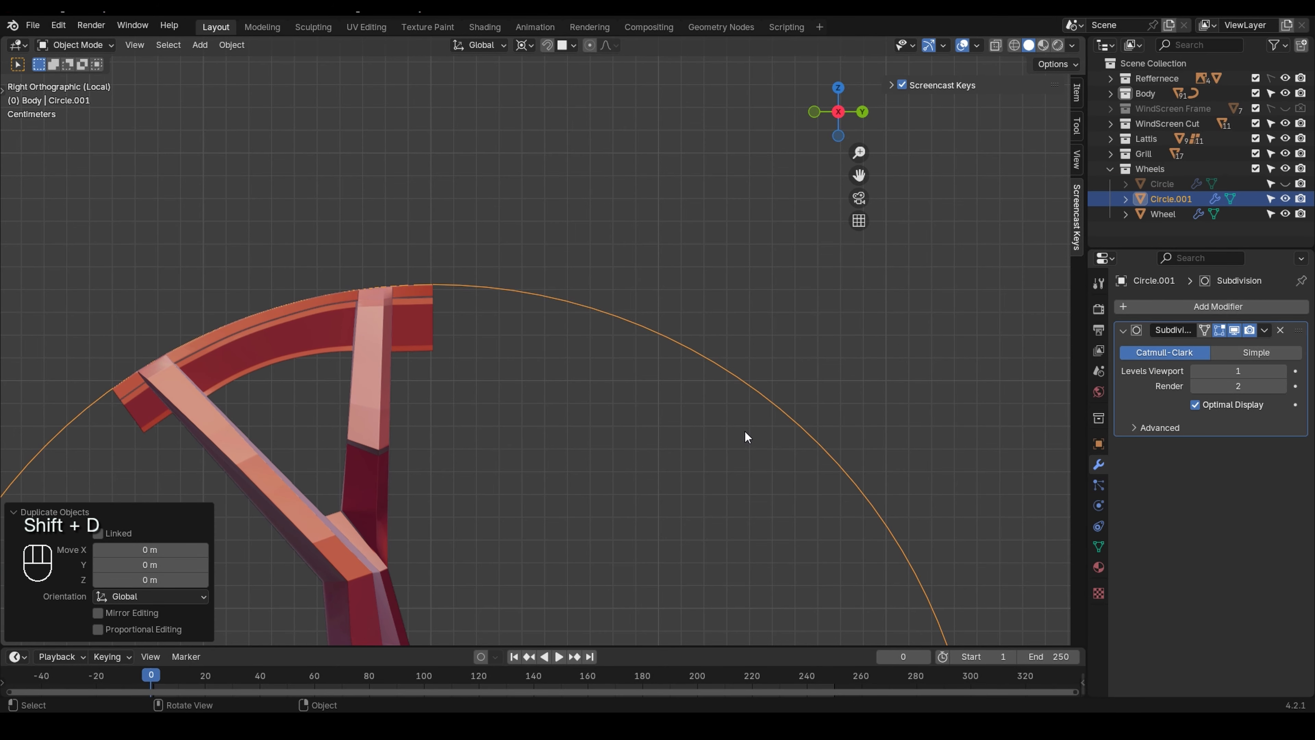
# - Scale the duplicated circle uniformly to 0.9 so it matches the wheel's inner rim edge
pyautogui.press('s')
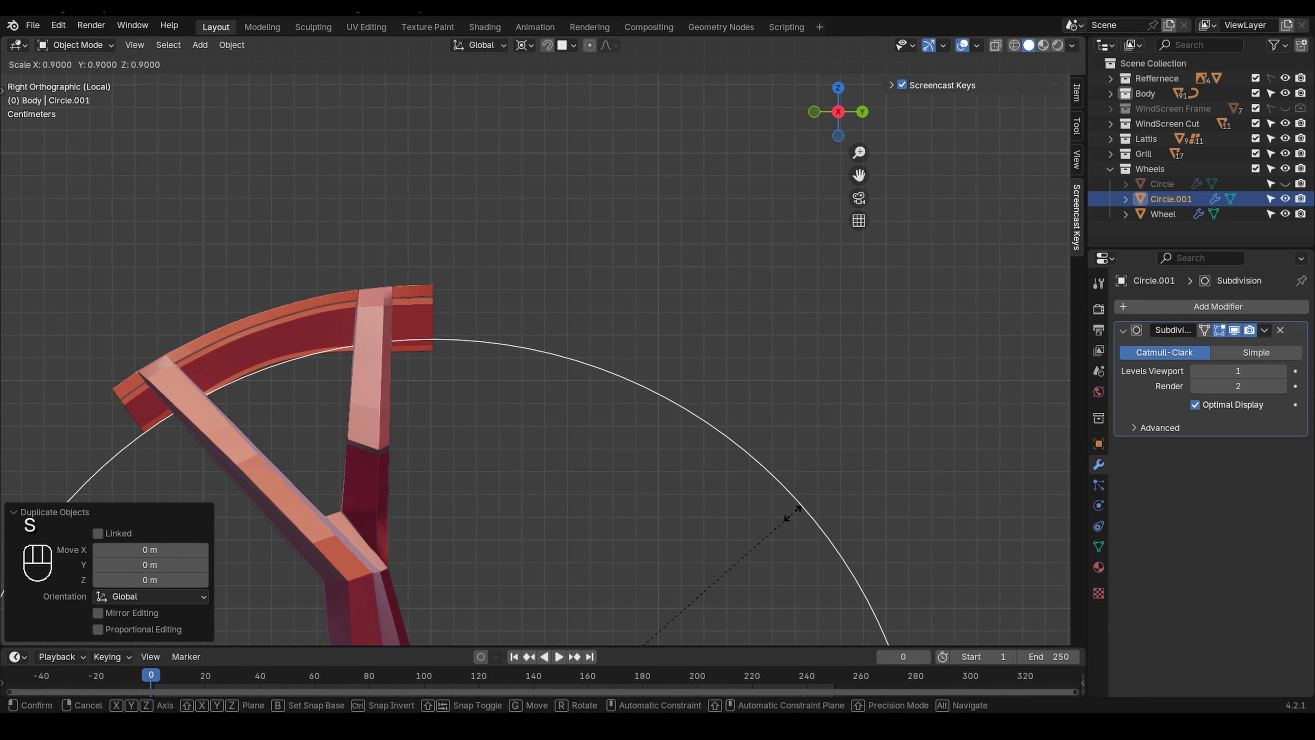
pyautogui.click(793, 514)
pyautogui.scroll(1, 456, 405)
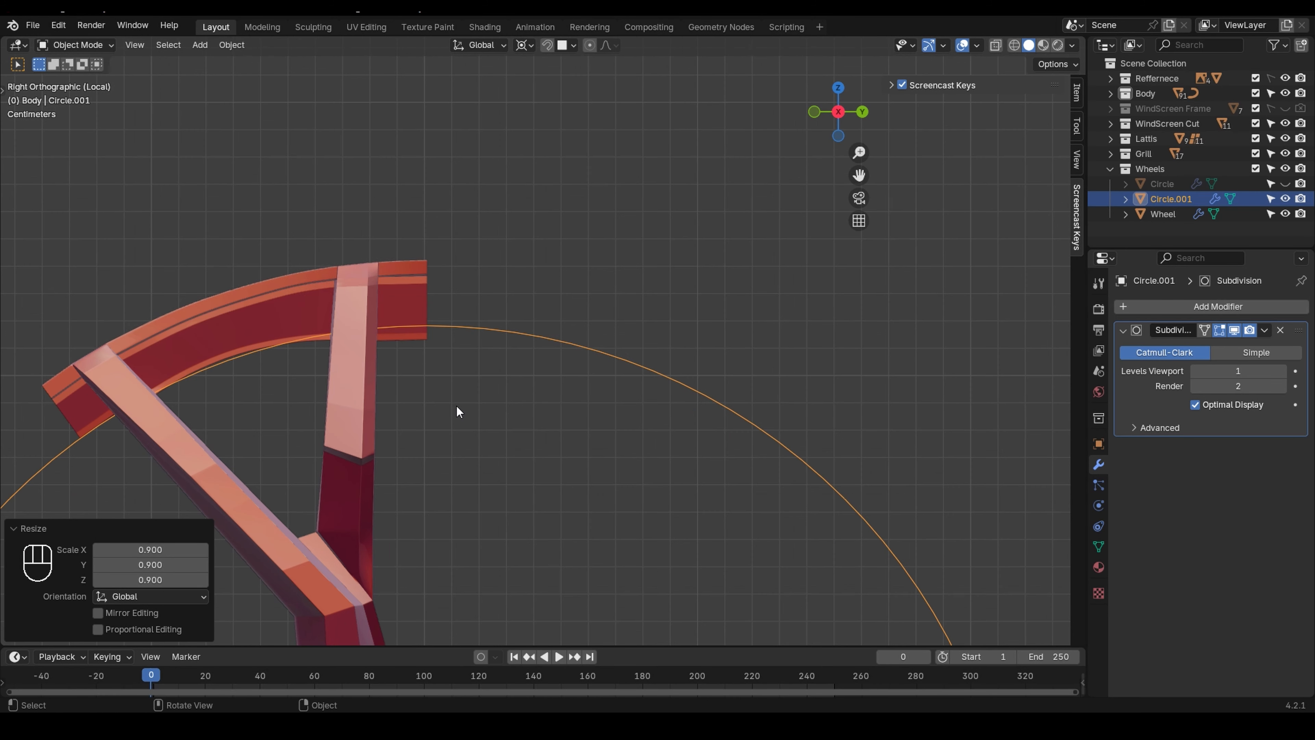
# - Enter Edit Mode with the smaller circle and the wheel selected together, and turn on X-ray
pyautogui.keyDown('shift'); pyautogui.moveTo(317, 412); pyautogui.dragTo(507, 384, button='middle'); pyautogui.keyUp('shift')
pyautogui.press('Tab')
pyautogui.press('Tab')
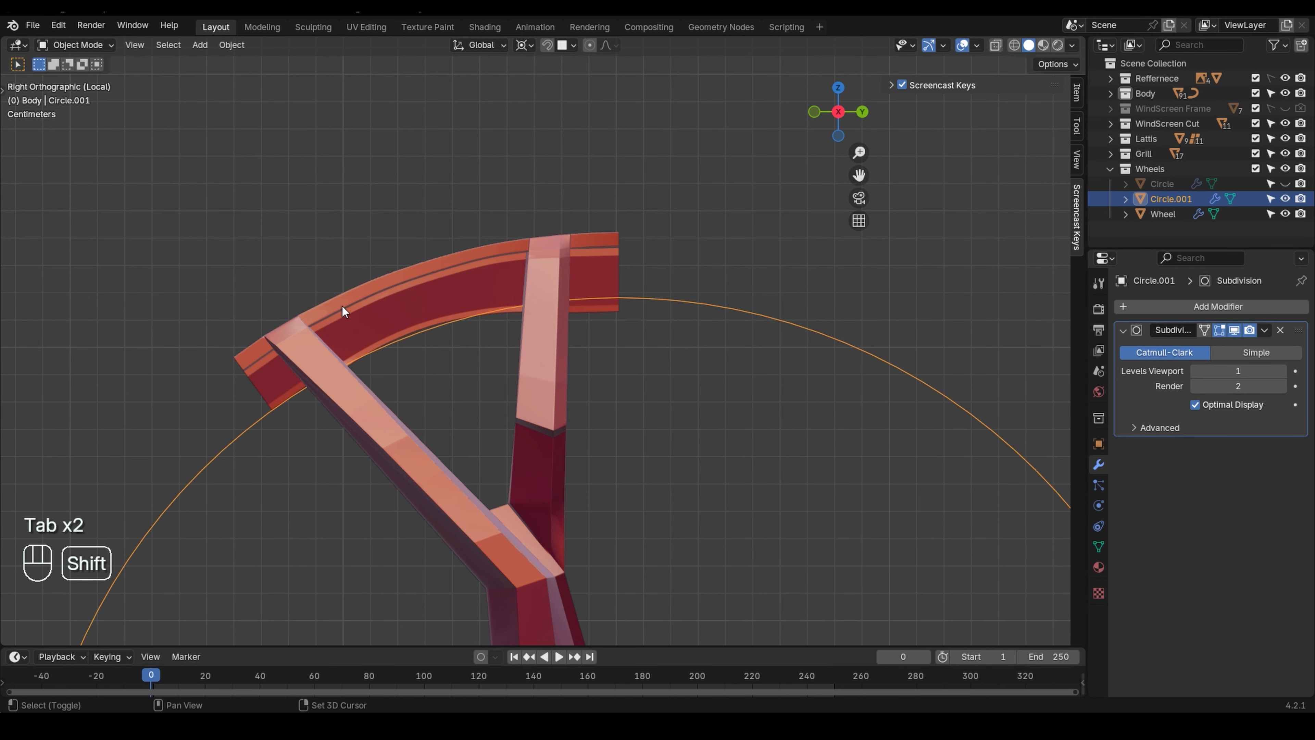
pyautogui.keyDown('shift'); pyautogui.click(368, 319); pyautogui.keyUp('shift')
pyautogui.press('Tab')
pyautogui.scroll(2, 341, 374)
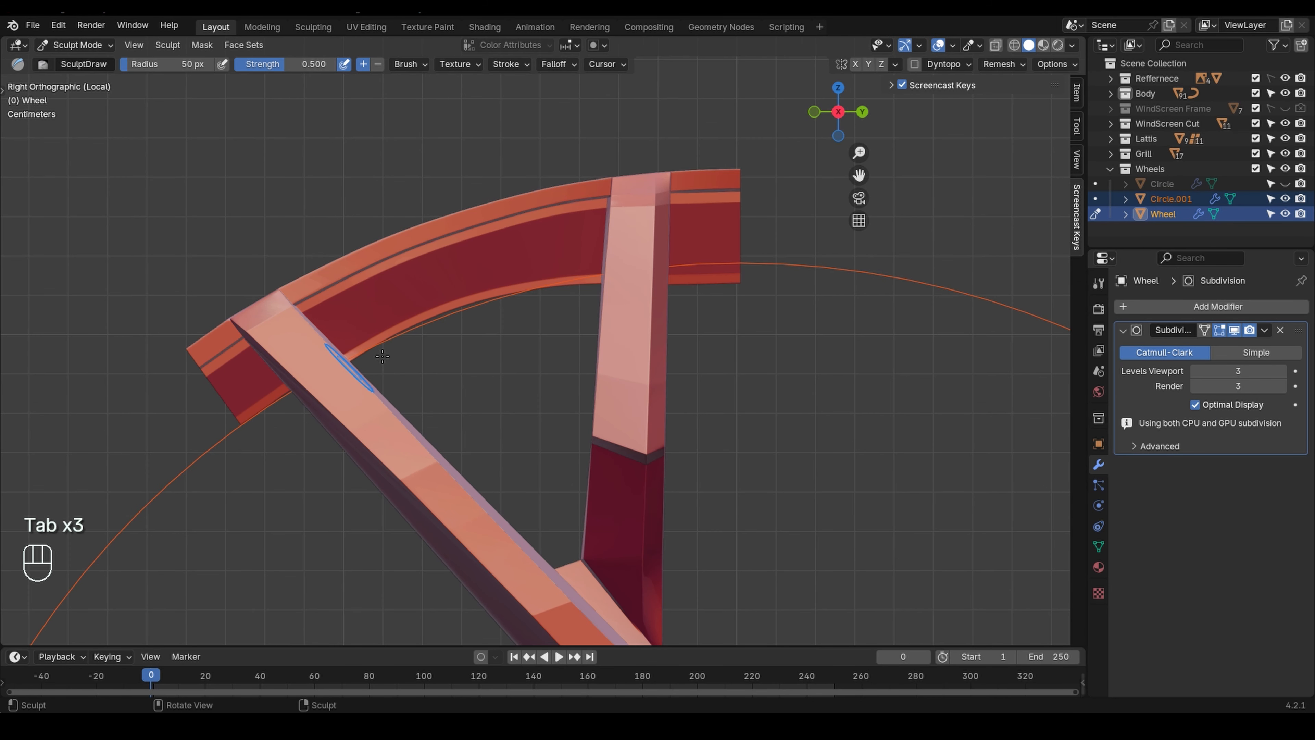
pyautogui.press('Tab')
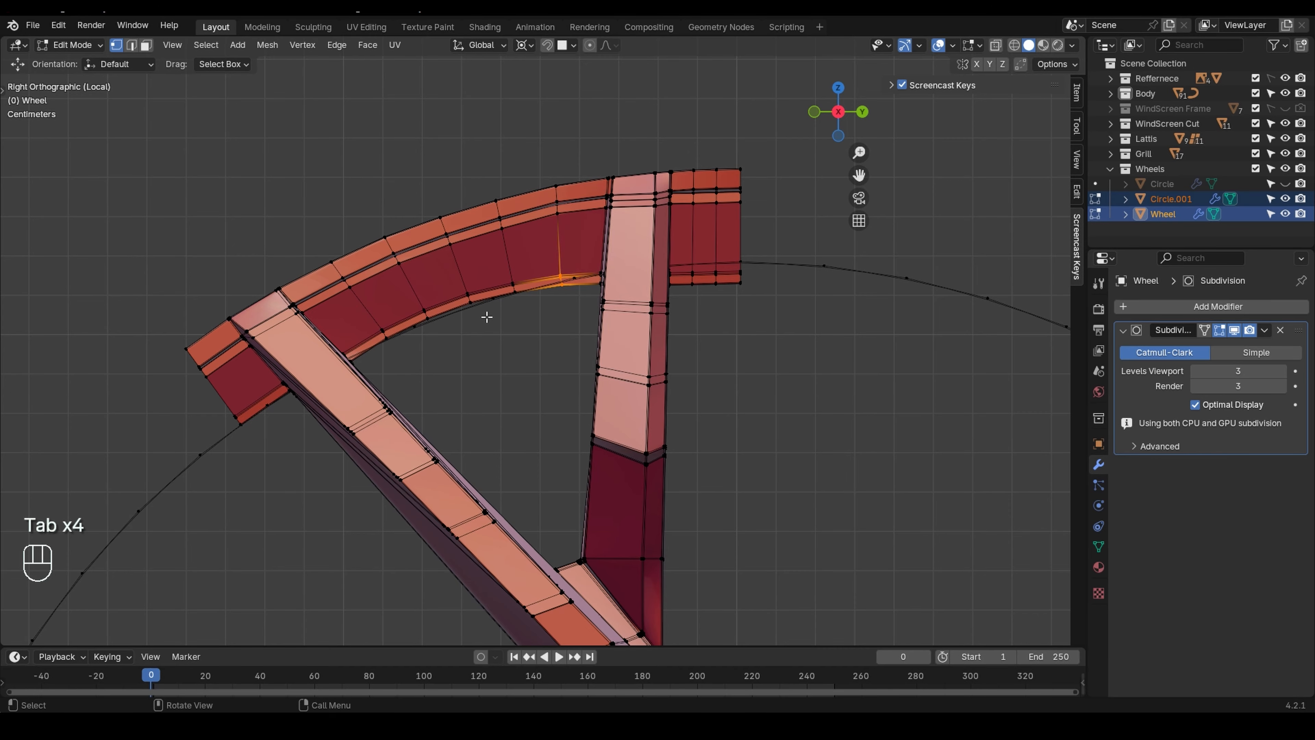
pyautogui.scroll(3, 486, 317)
pyautogui.keyDown('shift'); pyautogui.moveTo(461, 288); pyautogui.dragTo(599, 251, button='middle'); pyautogui.keyUp('shift')
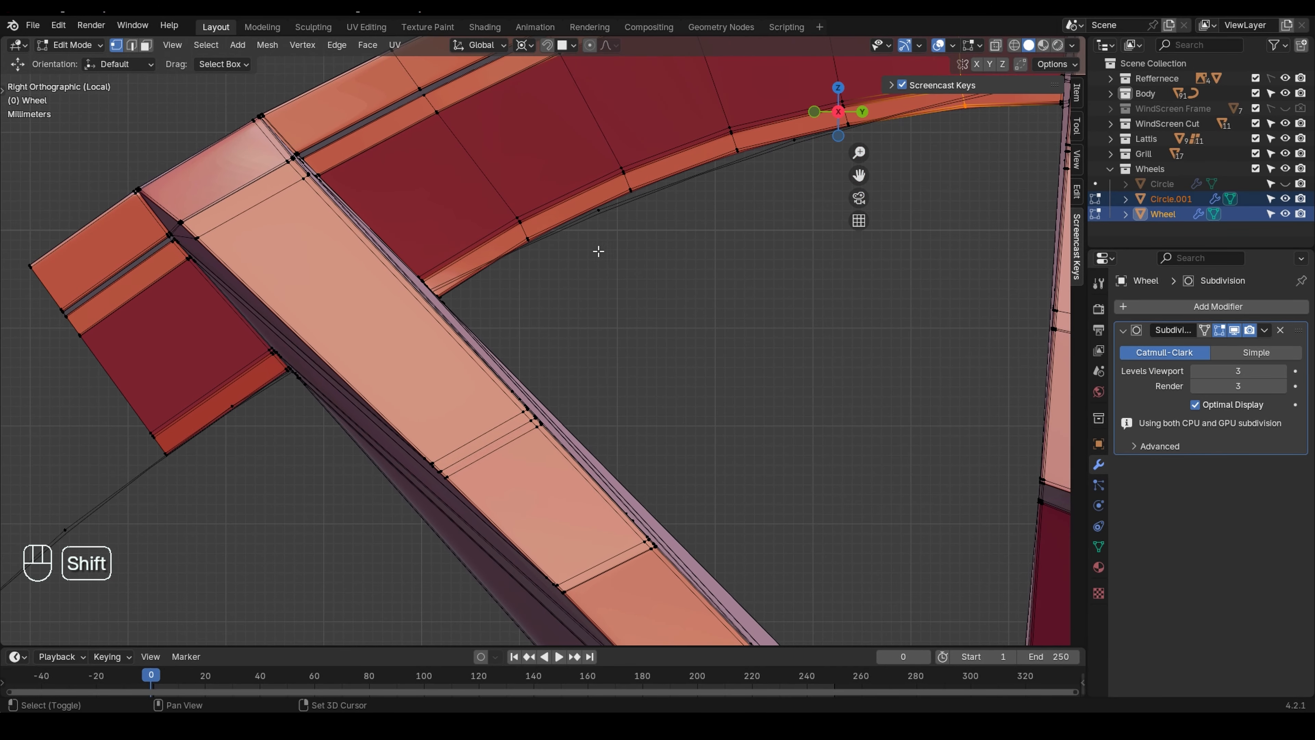
pyautogui.hotkey('alt', 'z')
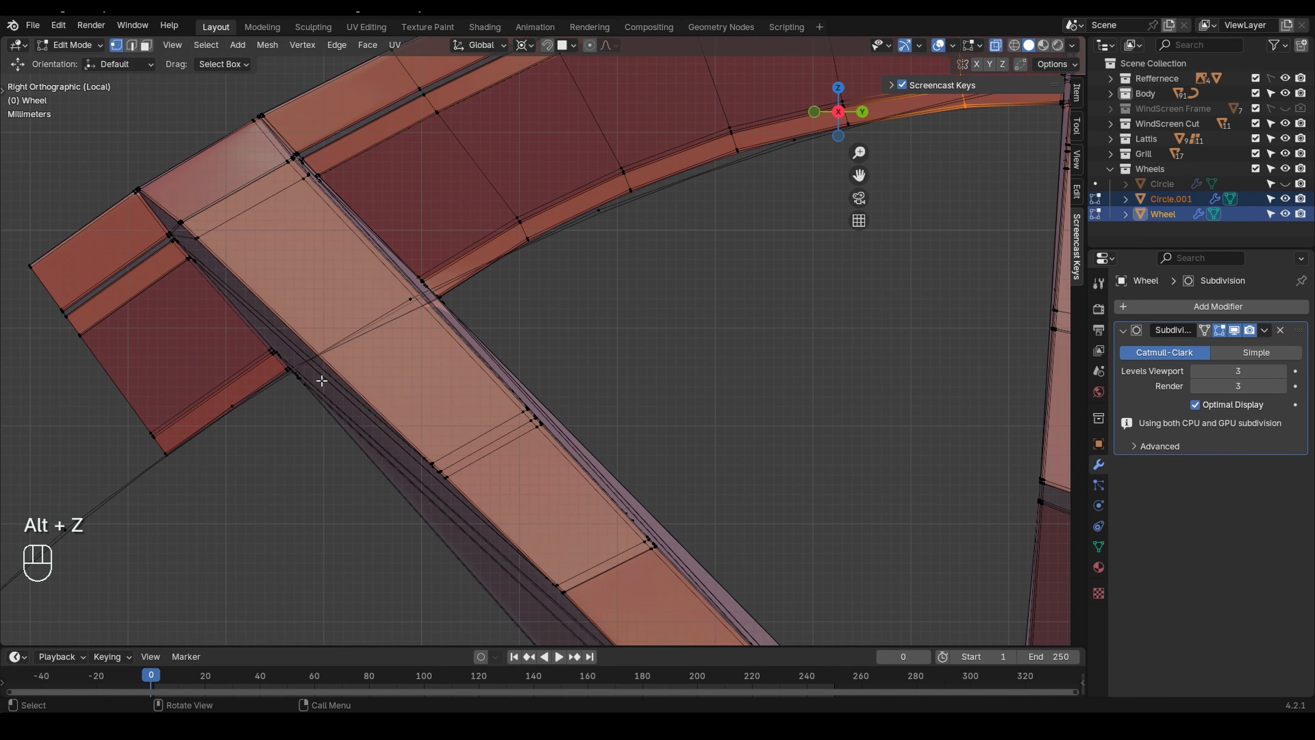
# - Move the inner-rim vertices of the second column from the slanted spoke about 0.000045 m in Y and -0.000316 m in Z
pyautogui.keyDown('shift'); pyautogui.moveTo(321, 381); pyautogui.dragTo(224, 497, button='middle'); pyautogui.keyUp('shift')
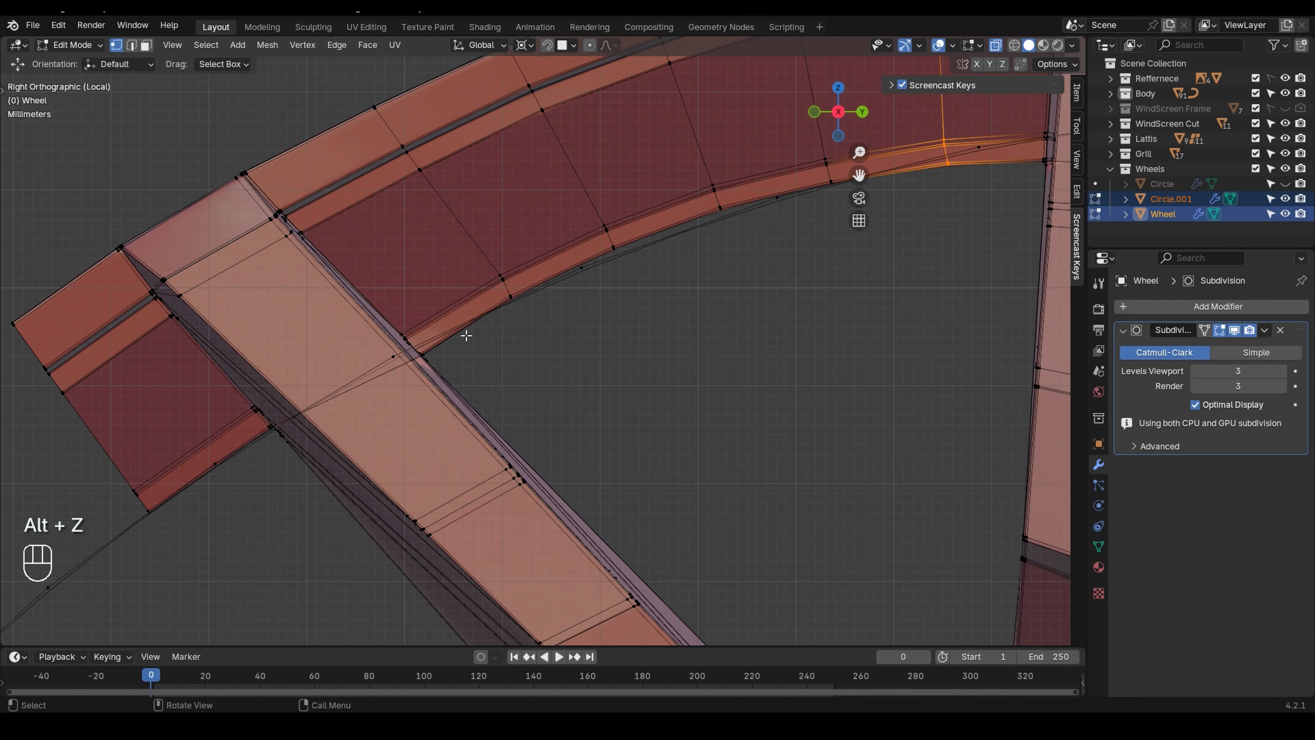
pyautogui.scroll(2, 500, 280)
pyautogui.keyDown('shift'); pyautogui.moveTo(533, 294); pyautogui.dragTo(686, 318, button='middle'); pyautogui.keyUp('shift')
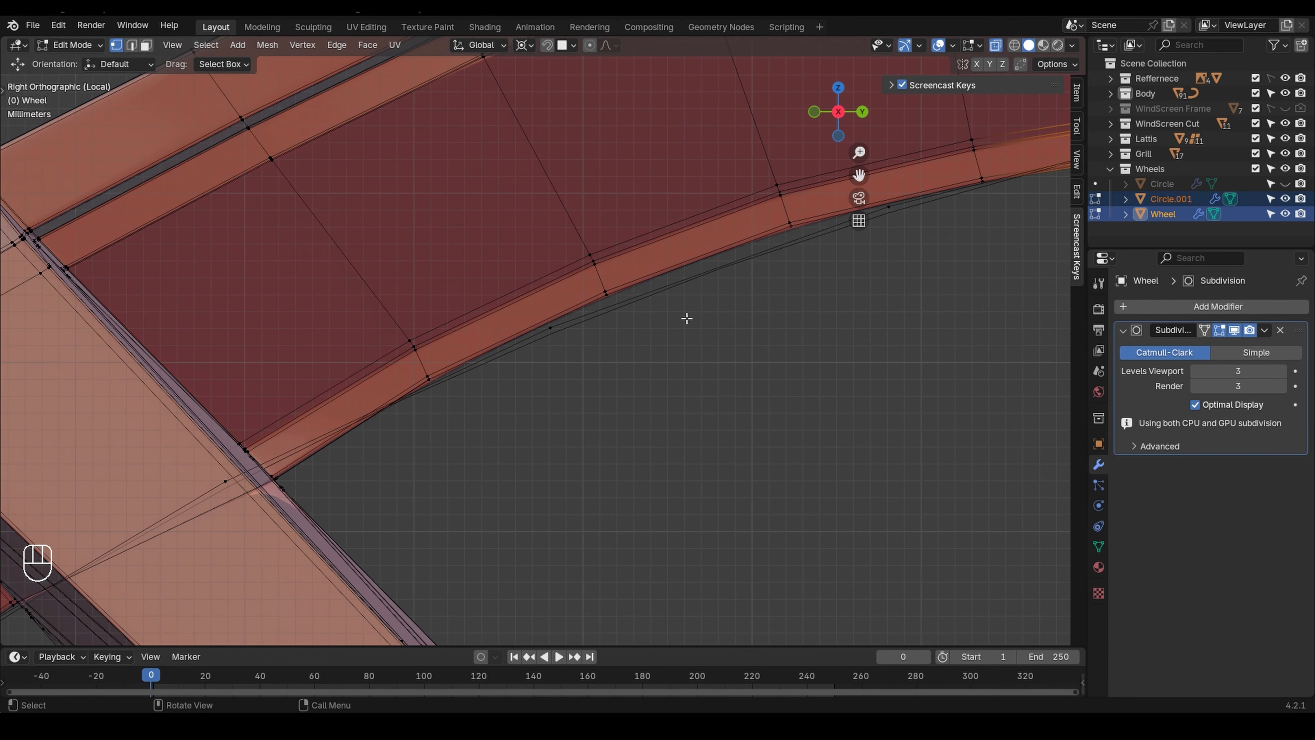
pyautogui.moveTo(582, 248); pyautogui.dragTo(617, 304)
pyautogui.press('g')
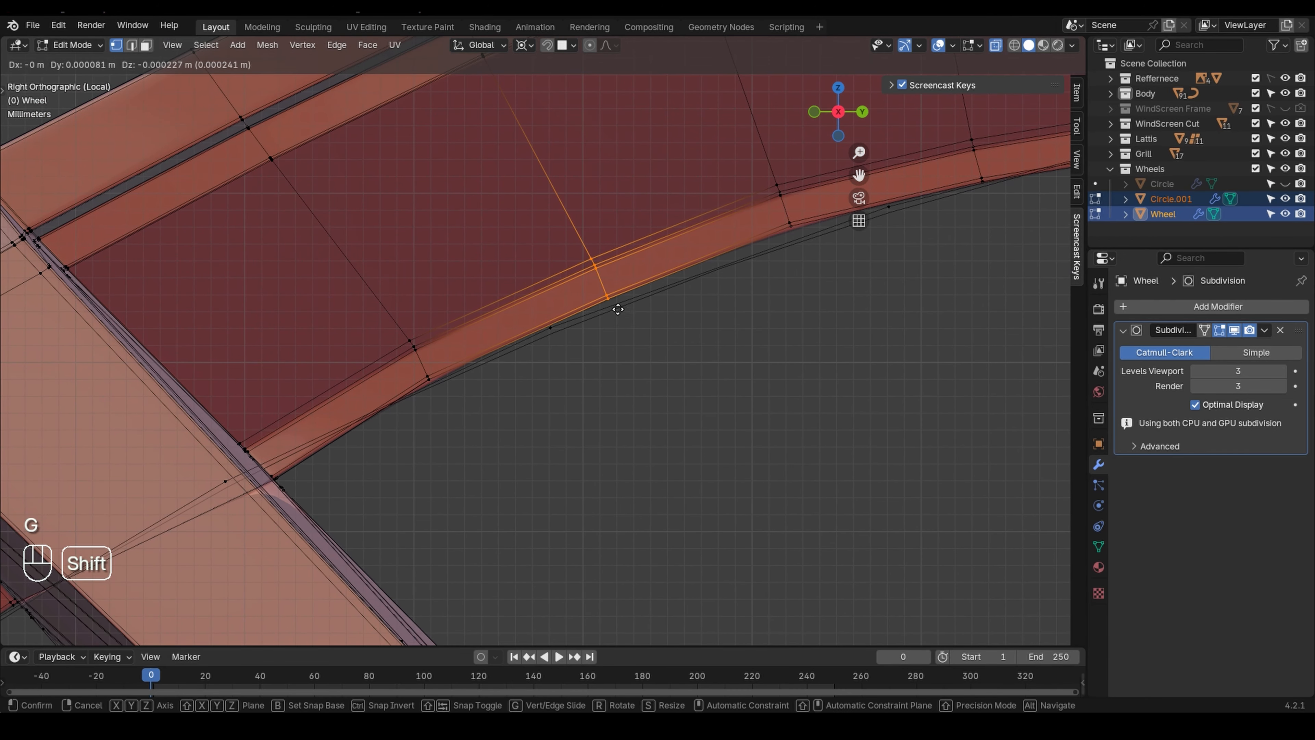
pyautogui.click(607, 310)
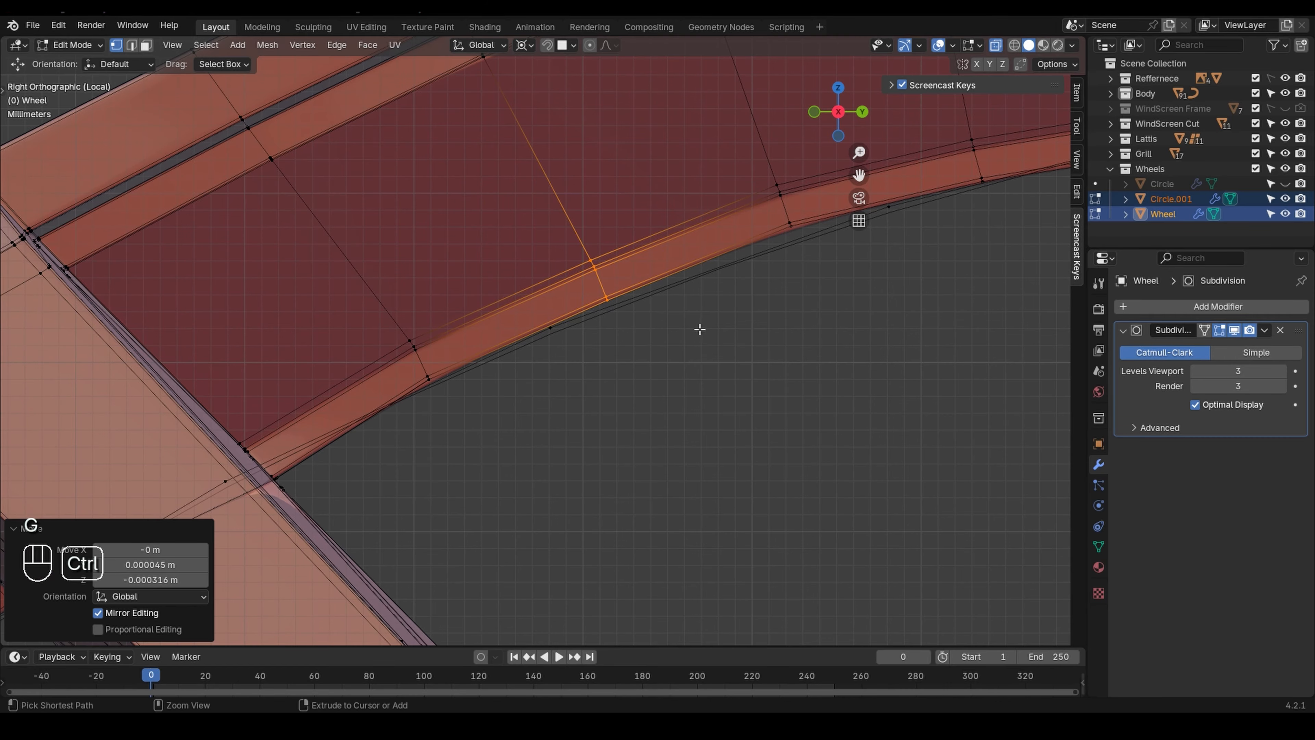
# - Undo the last vertex move and apply the smaller circle's Subdivision modifier in Object Mode
pyautogui.hotkey('ctrl', 'z')
pyautogui.press('Tab')
pyautogui.click(601, 311)
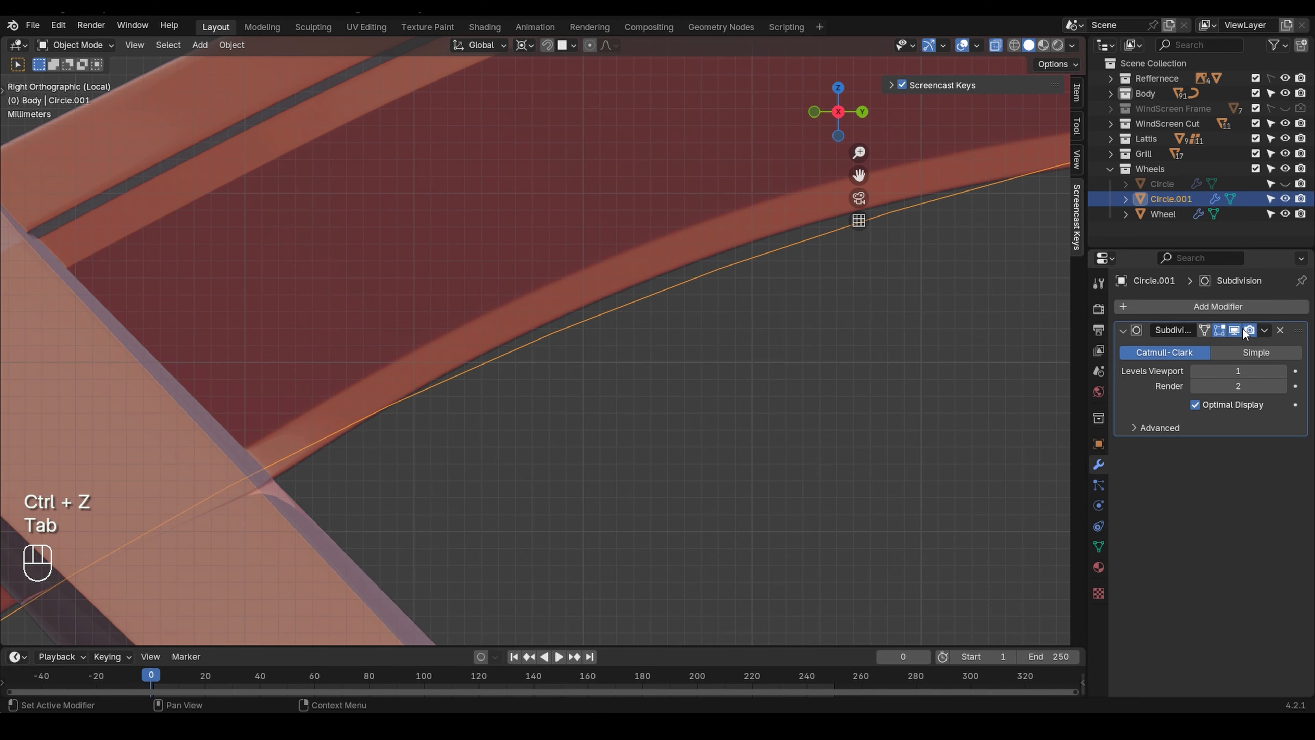
pyautogui.hotkey('ctrl', 'a')
# - Edit the smaller circle and wheel together and move the second column's inner-rim vertices onto the circle
pyautogui.keyDown('shift'); pyautogui.click(474, 297); pyautogui.keyUp('shift')
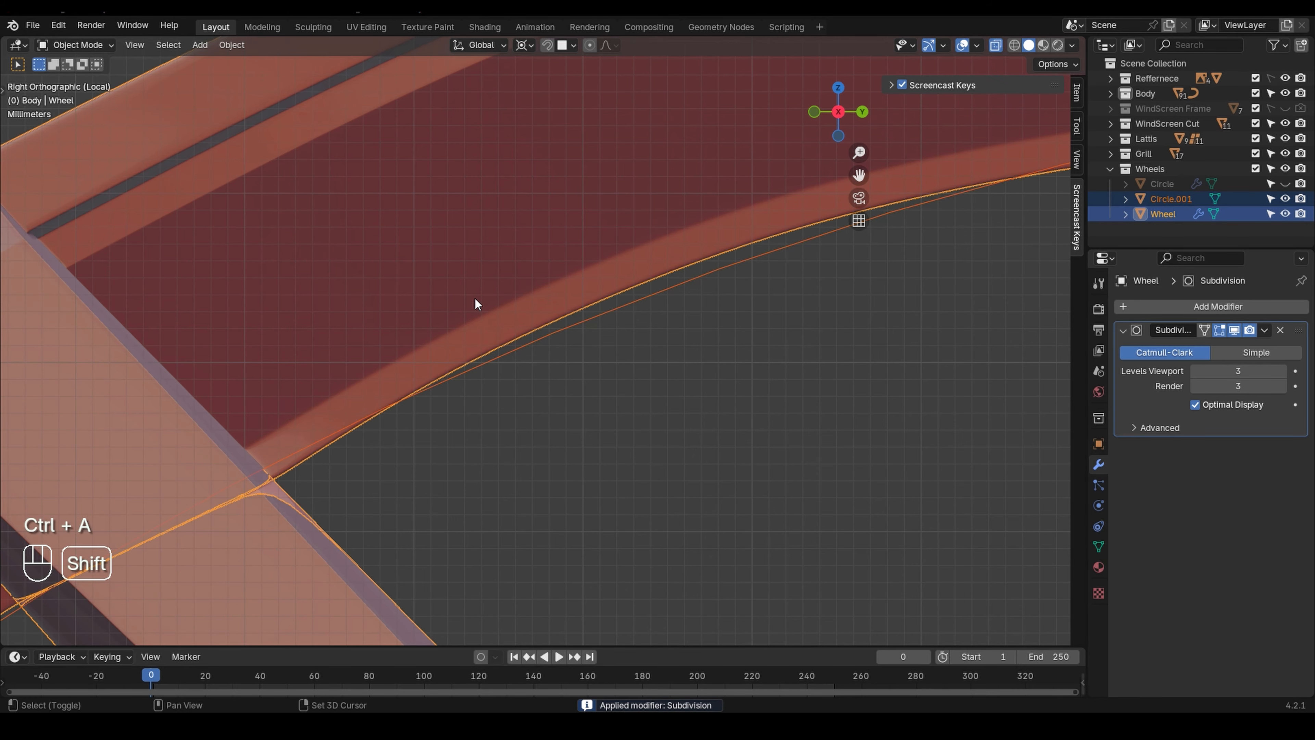
pyautogui.press('Tab')
pyautogui.press('g')
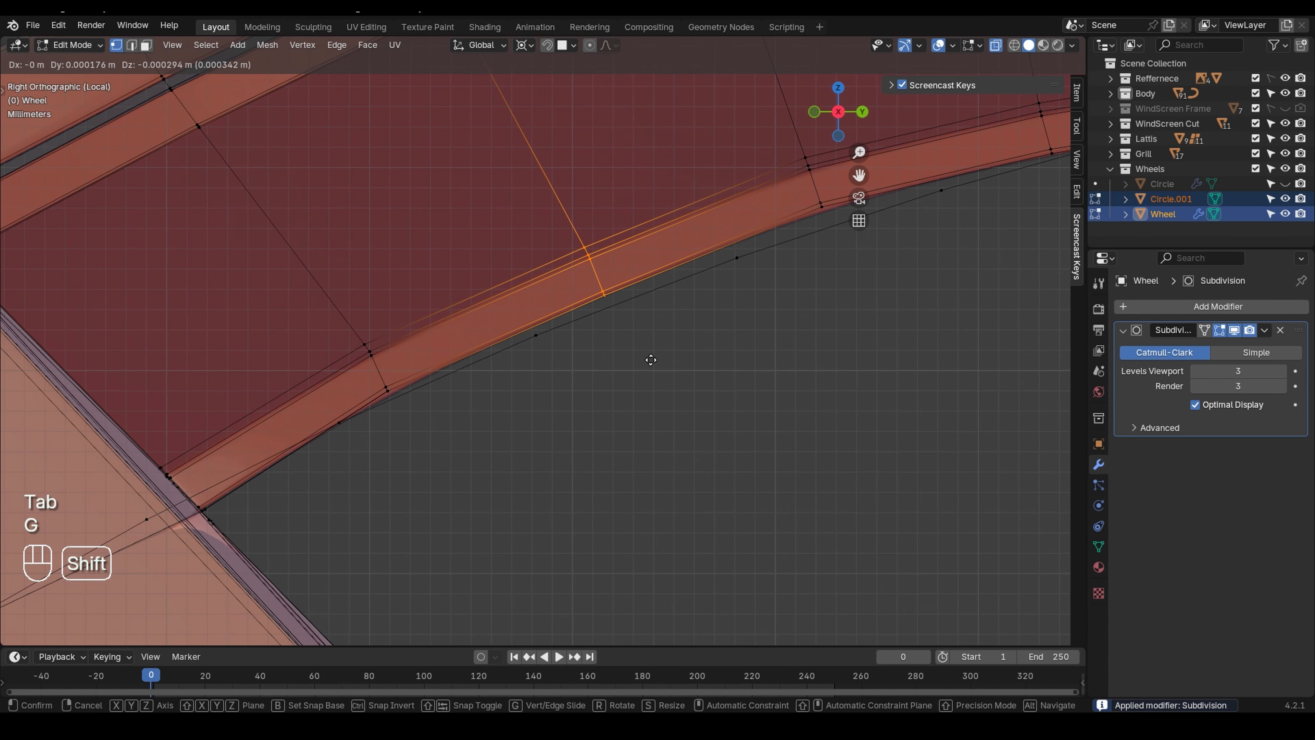
pyautogui.click(687, 467)
# - Move the inner-rim vertices of the first column beside the slanted spoke about 0.000182 m in Y and -0.000368 m in Z
pyautogui.moveTo(329, 324); pyautogui.dragTo(428, 418)
pyautogui.press('g')
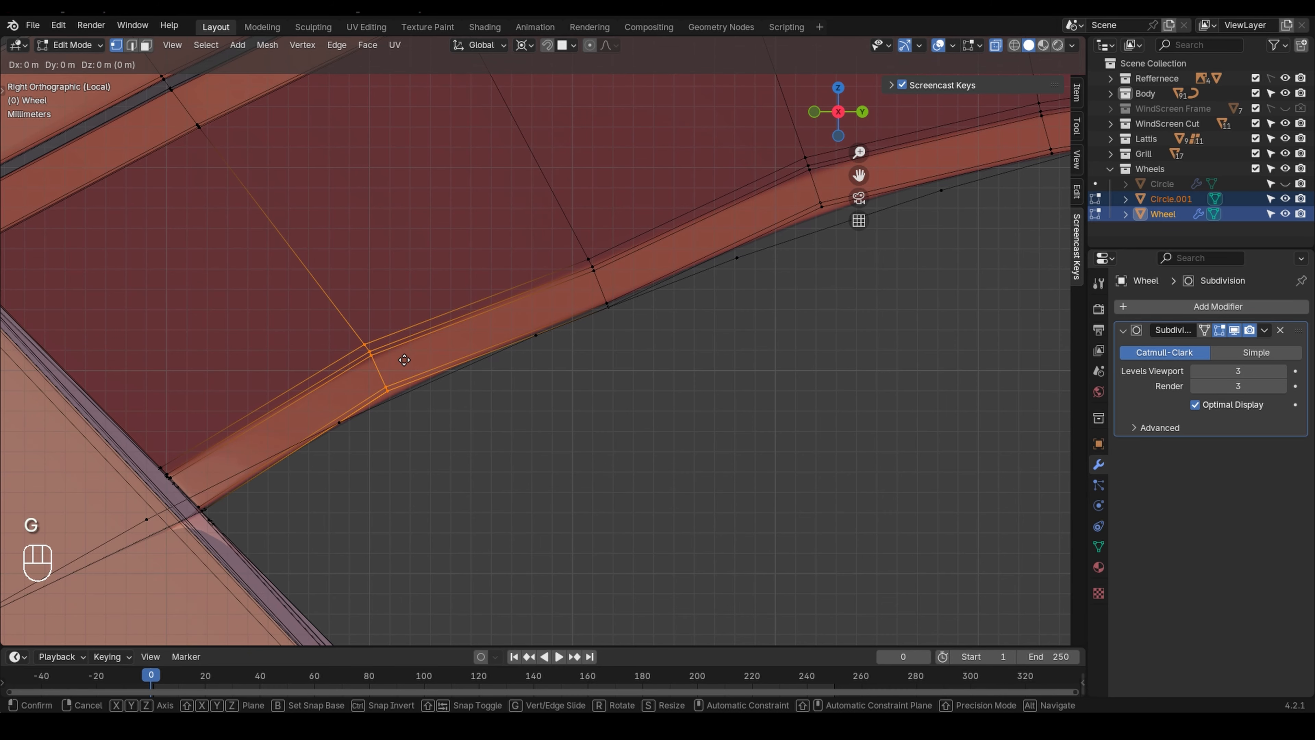
pyautogui.press('shift')
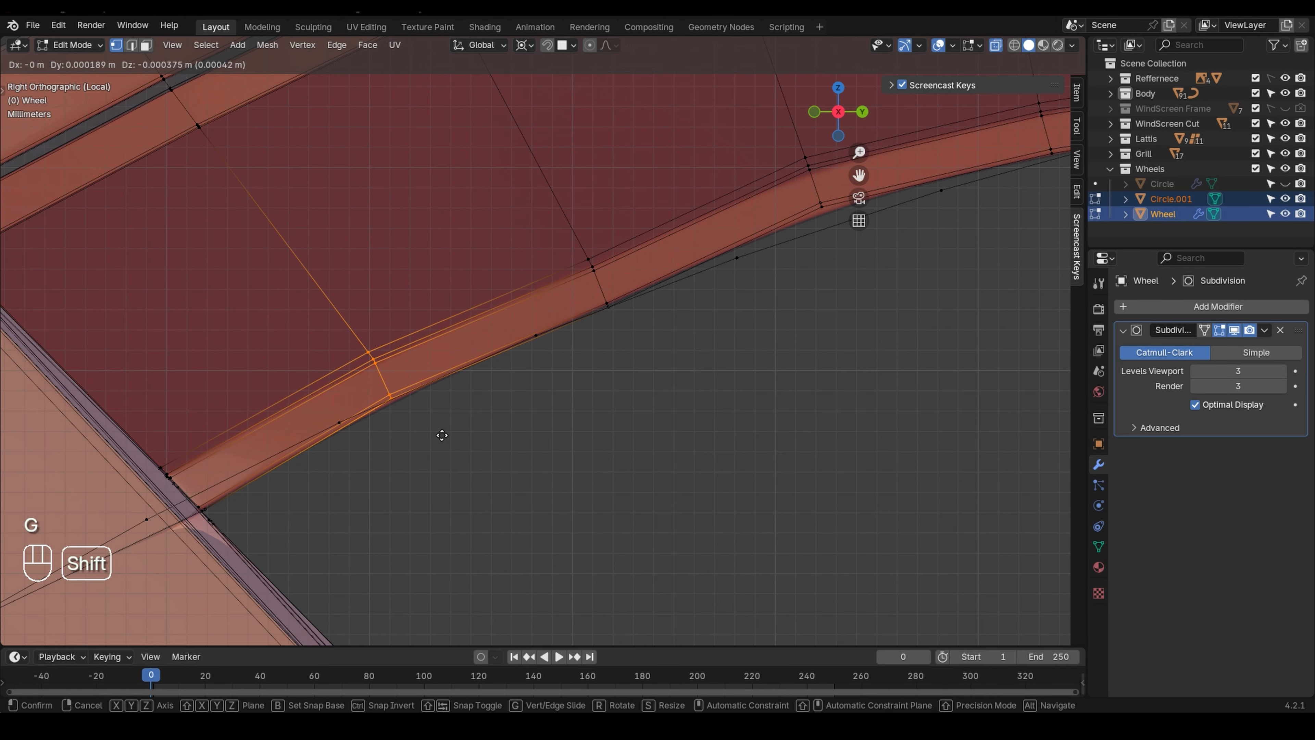
pyautogui.click(442, 436)
# - Move the inner-rim vertices where the long rim section meets the slanted spoke about -0.000743 m in Y and 0.000672 m in Z
pyautogui.keyDown('shift'); pyautogui.moveTo(388, 423); pyautogui.dragTo(524, 276, button='middle'); pyautogui.keyUp('shift')
pyautogui.keyDown('shift'); pyautogui.moveTo(352, 390); pyautogui.dragTo(514, 308, button='middle'); pyautogui.keyUp('shift')
pyautogui.scroll(-2, 527, 311)
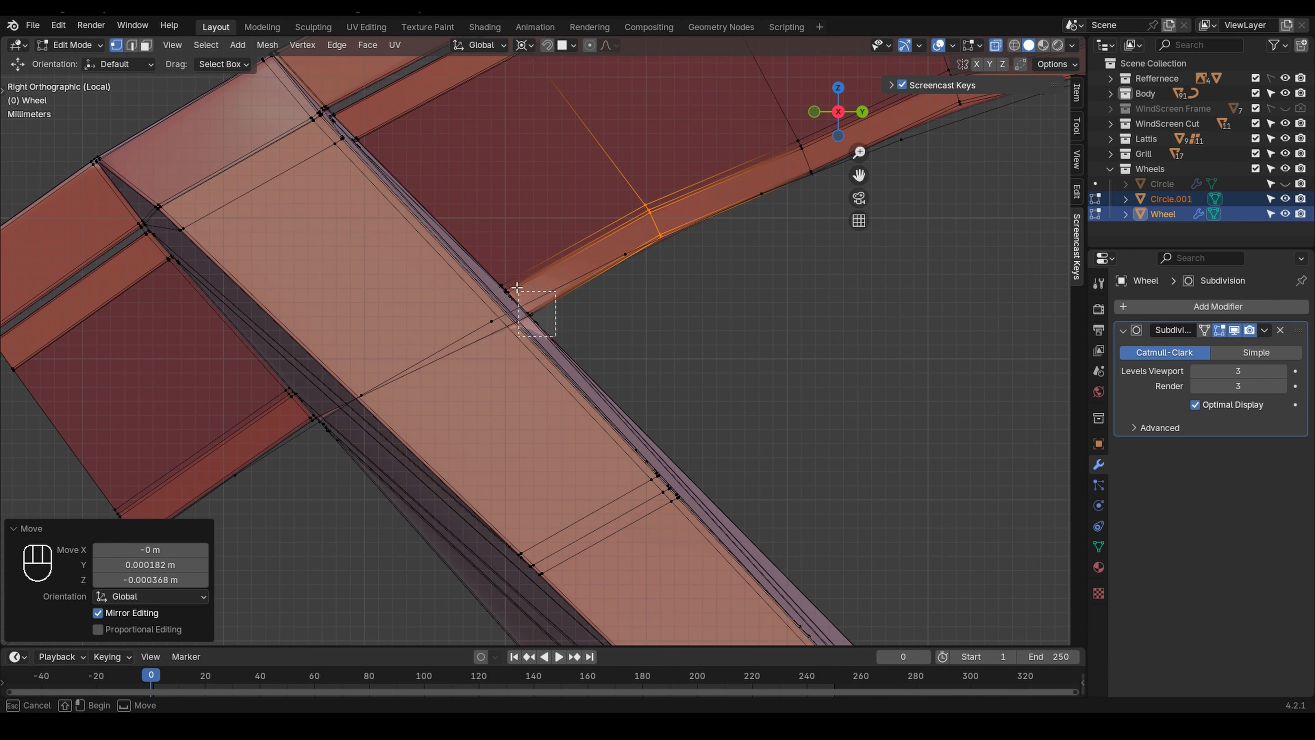
pyautogui.keyDown('shift'); pyautogui.moveTo(496, 270); pyautogui.dragTo(496, 269); pyautogui.keyUp('shift')
pyautogui.scroll(3, 518, 310)
pyautogui.press('g')
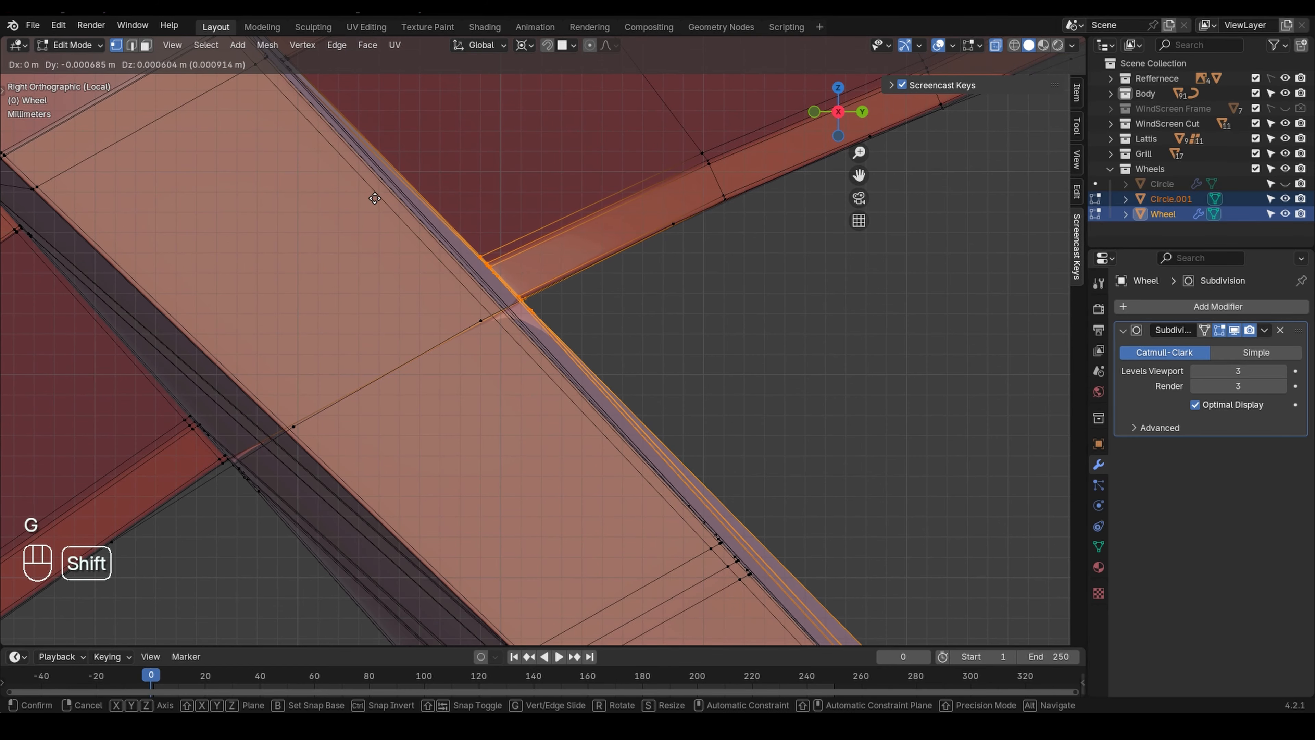
pyautogui.click(366, 188)
# - Move the inner-rim vertices where the short rim stub meets the slanted spoke about 0.000158 m in Y and -0.0003 m in Z
pyautogui.keyDown('shift'); pyautogui.moveTo(403, 347); pyautogui.dragTo(505, 277, button='middle'); pyautogui.keyUp('shift')
pyautogui.scroll(-2, 505, 278)
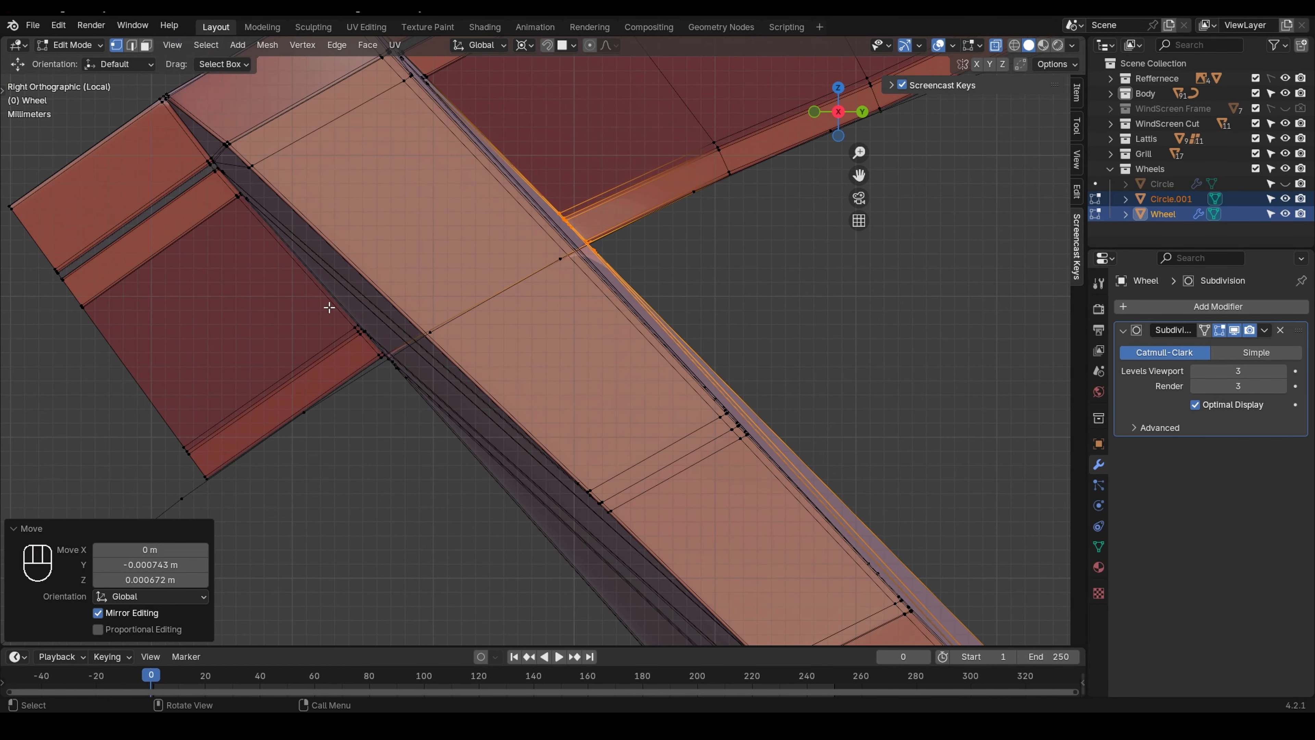
pyautogui.moveTo(329, 307); pyautogui.dragTo(430, 412)
pyautogui.scroll(1, 372, 347)
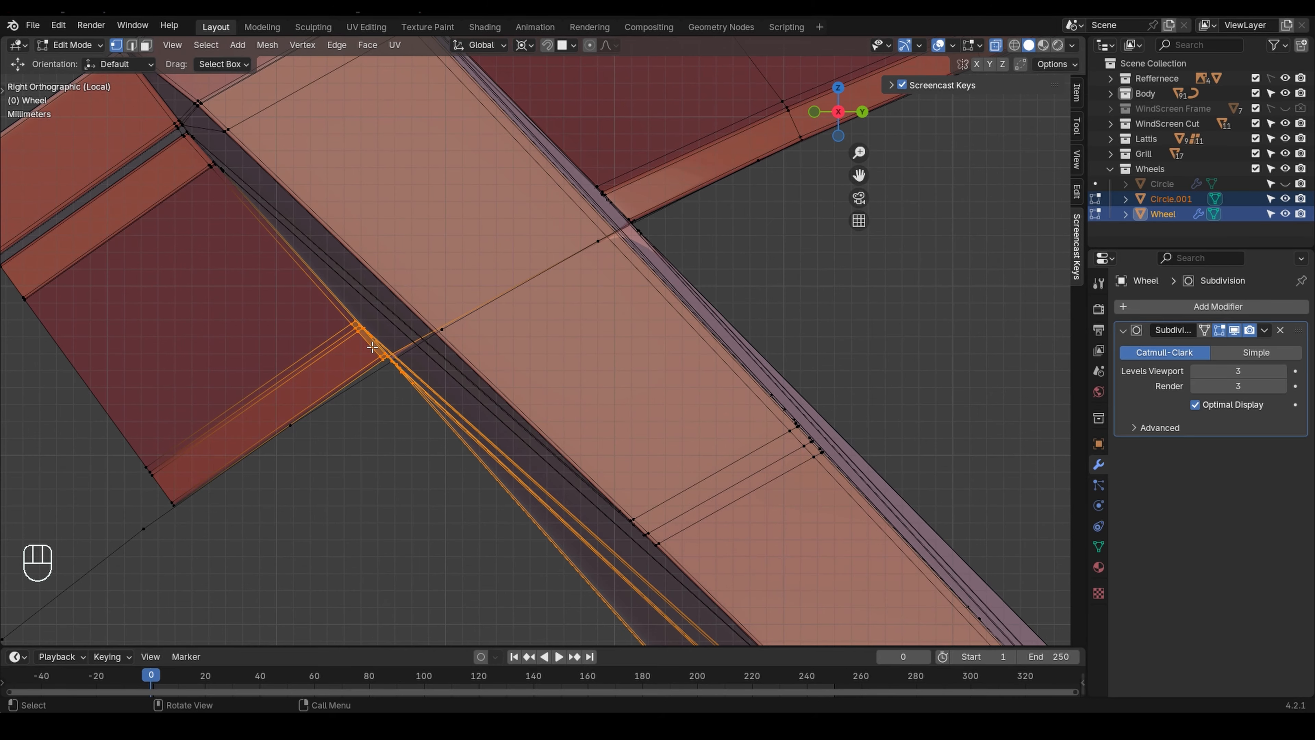
pyautogui.press('g')
pyautogui.click(398, 397)
pyautogui.scroll(-3, 393, 387)
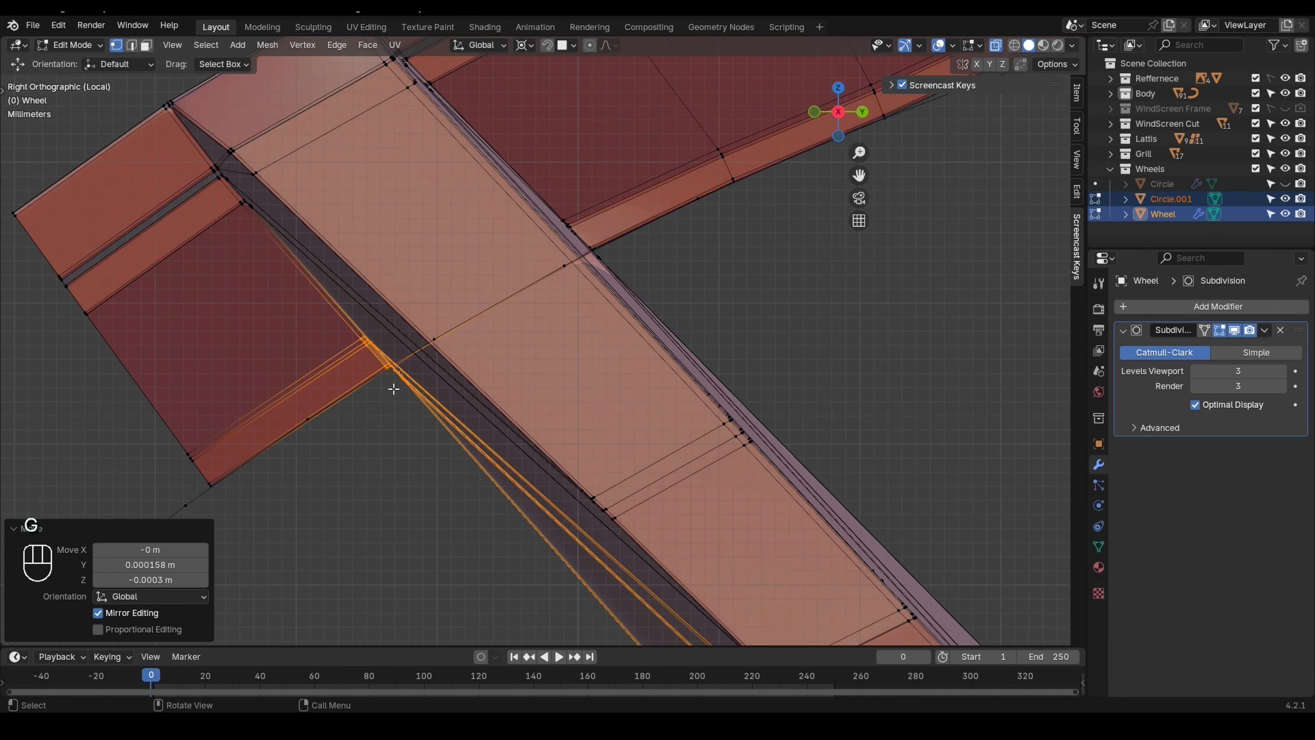
# - Move the inner-rim vertices at the short rim stub's open end about 0.000058 m in Y and -0.000039 m in Z
pyautogui.scroll(2, 261, 455)
pyautogui.moveTo(249, 420); pyautogui.dragTo(248, 420)
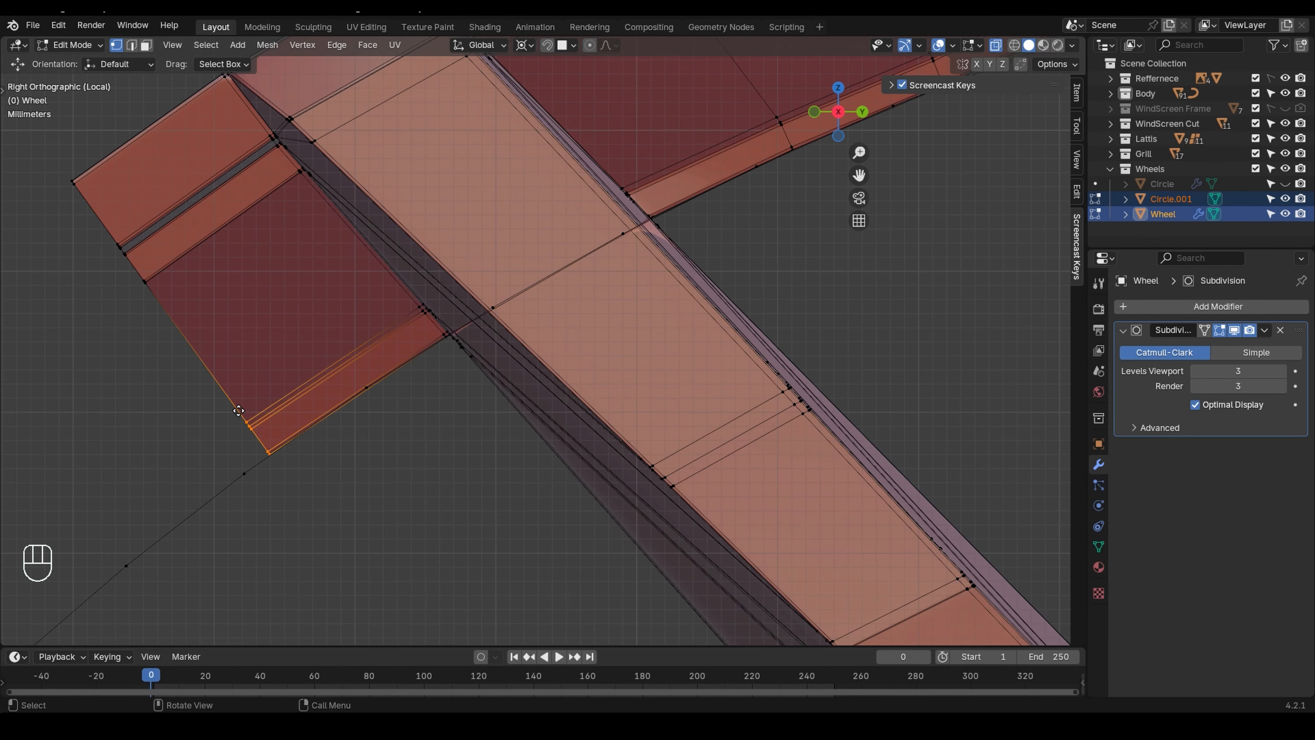
pyautogui.press('g')
pyautogui.keyDown('shift'); pyautogui.click(247, 416); pyautogui.keyUp('shift')
# - Move the inner-rim vertices of the third column from the slanted spoke down onto the circle
pyautogui.keyDown('shift'); pyautogui.moveTo(1056, 134); pyautogui.dragTo(567, 387, button='middle'); pyautogui.keyUp('shift')
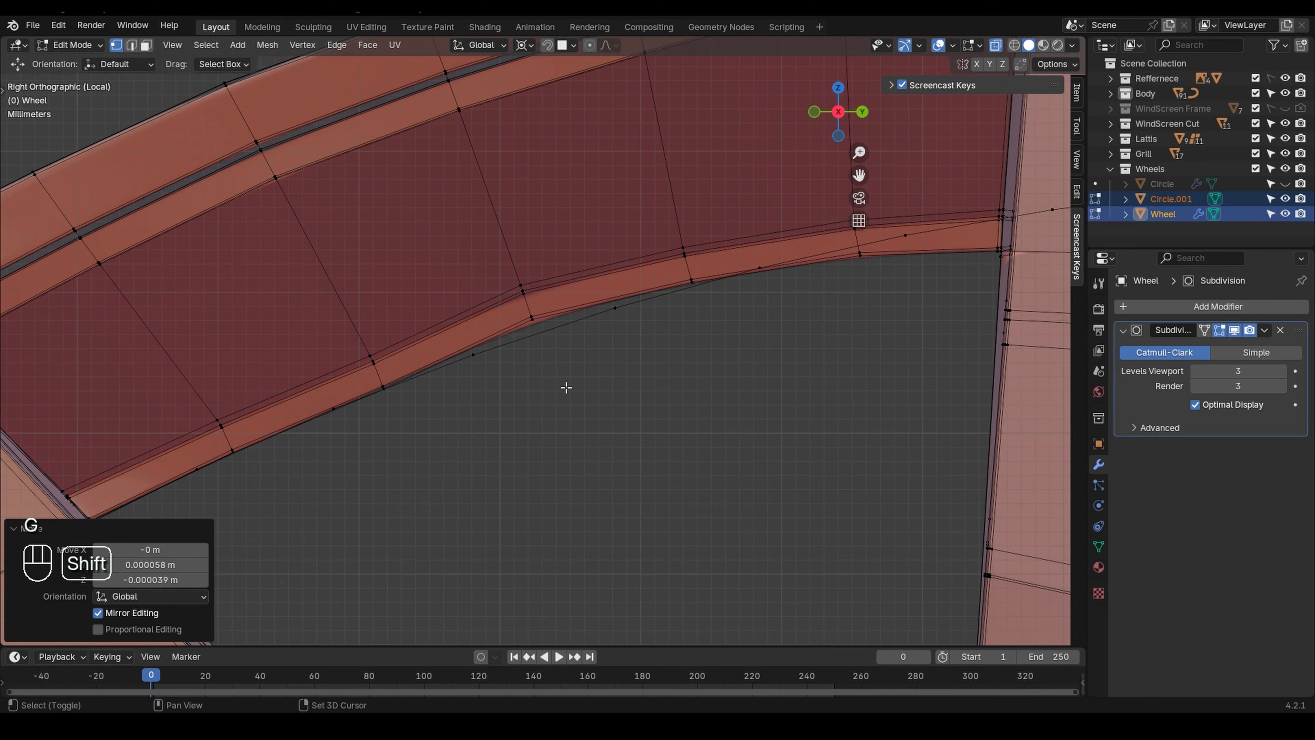
pyautogui.moveTo(505, 265); pyautogui.dragTo(505, 266)
pyautogui.scroll(2, 505, 266)
pyautogui.press('g')
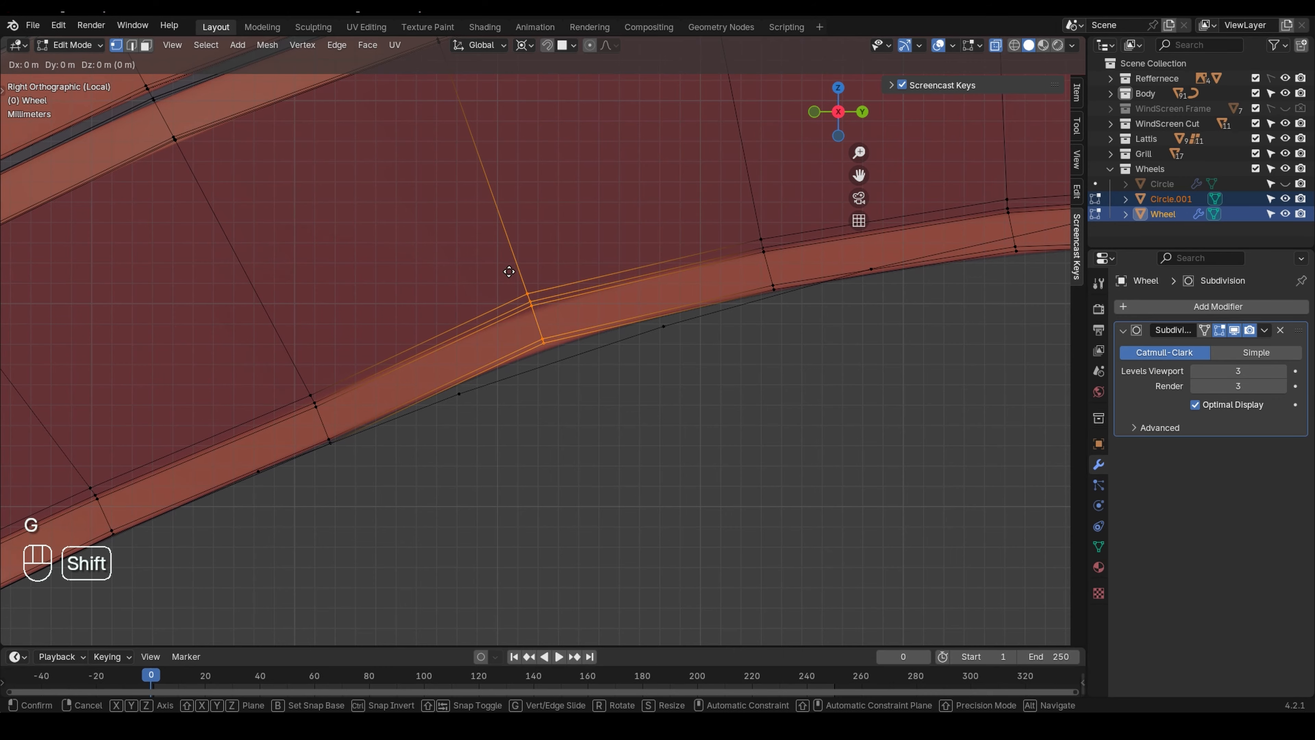
pyautogui.keyDown('shift'); pyautogui.click(554, 481); pyautogui.keyUp('shift')
# - Move the inner-rim vertices of the fourth column from the slanted spoke about 0.000061 m in Y and -0.00025 m in Z
pyautogui.keyDown('shift'); pyautogui.moveTo(742, 354); pyautogui.dragTo(574, 413, button='middle'); pyautogui.keyUp('shift')
pyautogui.moveTo(640, 373); pyautogui.dragTo(583, 278)
pyautogui.press('g')
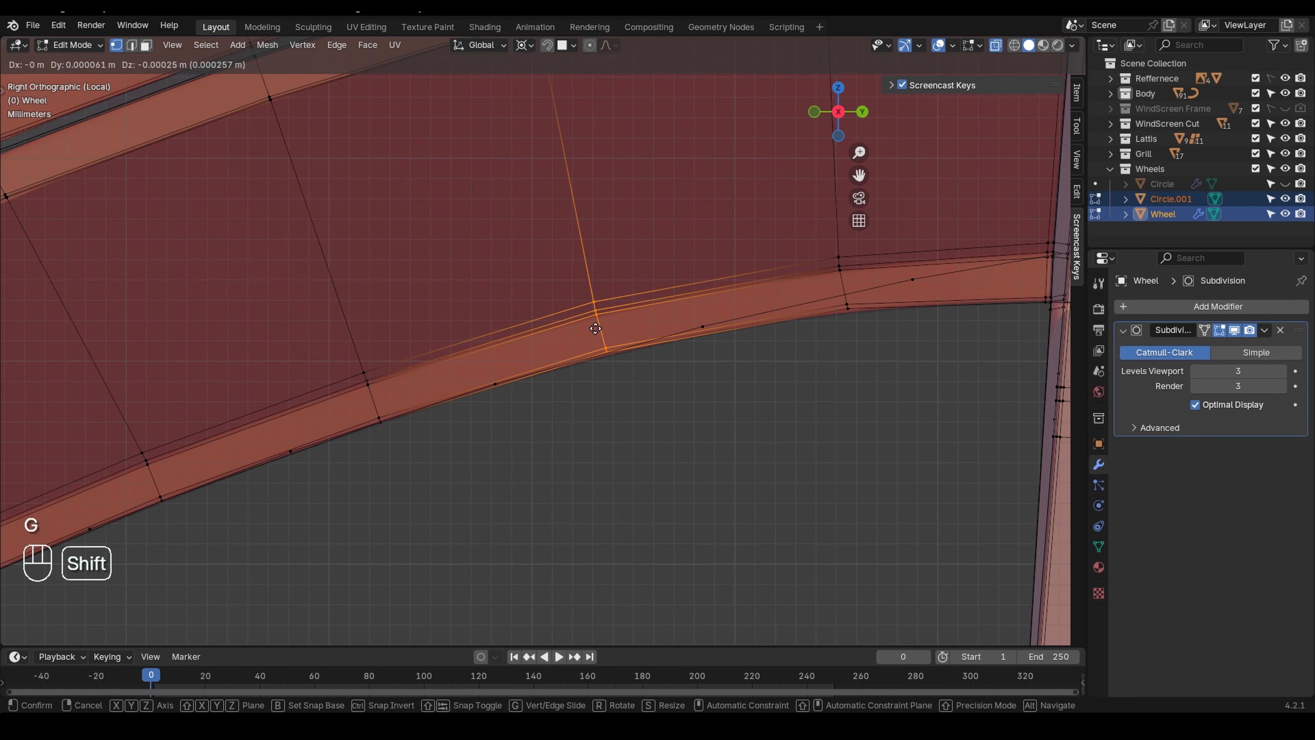
pyautogui.keyDown('shift'); pyautogui.click(596, 328); pyautogui.keyUp('shift')
# - Move the inner-rim vertices of the last column before the upright spoke onto the circle
pyautogui.keyDown('shift'); pyautogui.moveTo(833, 406); pyautogui.dragTo(763, 412, button='middle'); pyautogui.keyUp('shift')
pyautogui.moveTo(763, 413); pyautogui.dragTo(698, 273)
pyautogui.press('g')
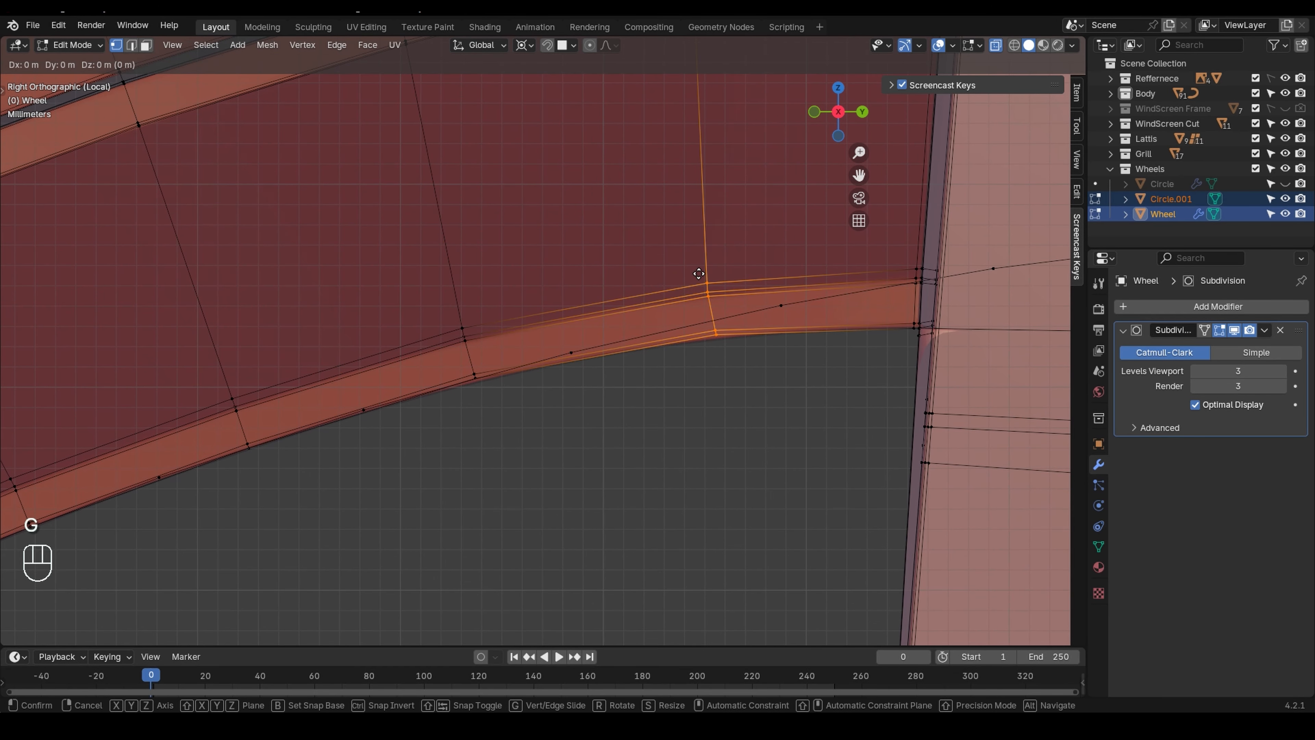
pyautogui.keyDown('shift'); pyautogui.click(695, 134); pyautogui.keyUp('shift')
# - Move the inner-rim vertices where the long rim section meets the upright spoke about 0.000246 m in Y and 0.002751 m in Z
pyautogui.keyDown('shift'); pyautogui.moveTo(861, 298); pyautogui.dragTo(726, 376, button='middle'); pyautogui.keyUp('shift')
pyautogui.moveTo(830, 443); pyautogui.dragTo(766, 300)
pyautogui.press('g')
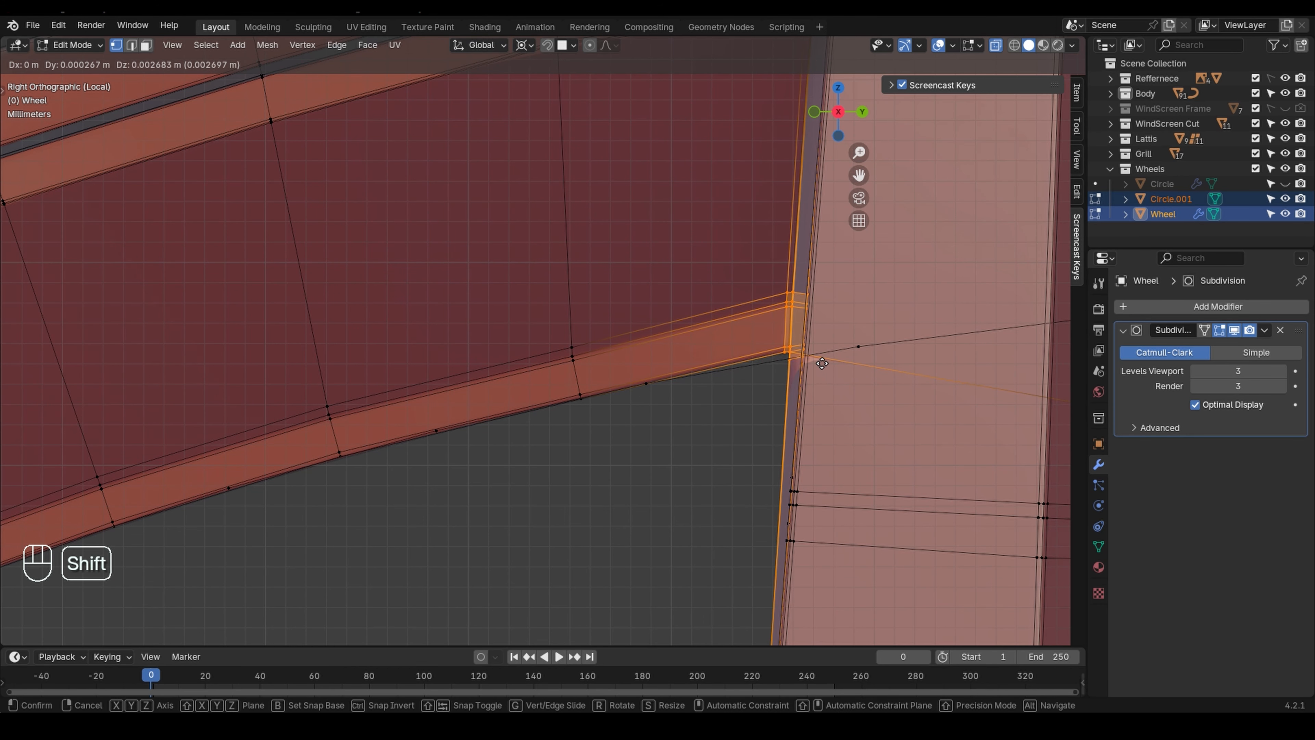
pyautogui.keyDown('shift'); pyautogui.click(821, 432); pyautogui.keyUp('shift')
pyautogui.hotkey('ctrl', 'z')
pyautogui.press('g')
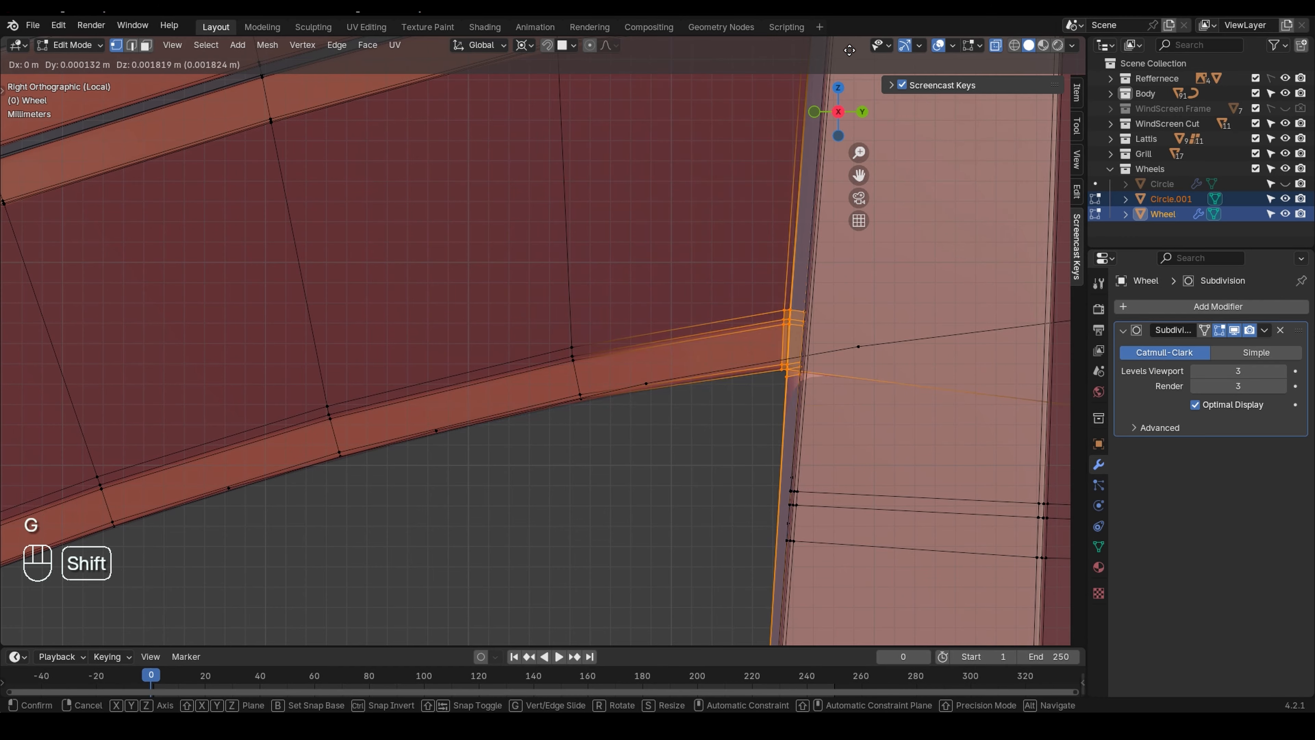
pyautogui.keyDown('shift'); pyautogui.click(871, 476); pyautogui.keyUp('shift')
# - Nudge the same spoke-junction vertices about -0.00003 m in Y and -0.000398 m in Z to meet the circle
pyautogui.keyDown('shift'); pyautogui.moveTo(867, 492); pyautogui.dragTo(752, 526, button='middle'); pyautogui.keyUp('shift')
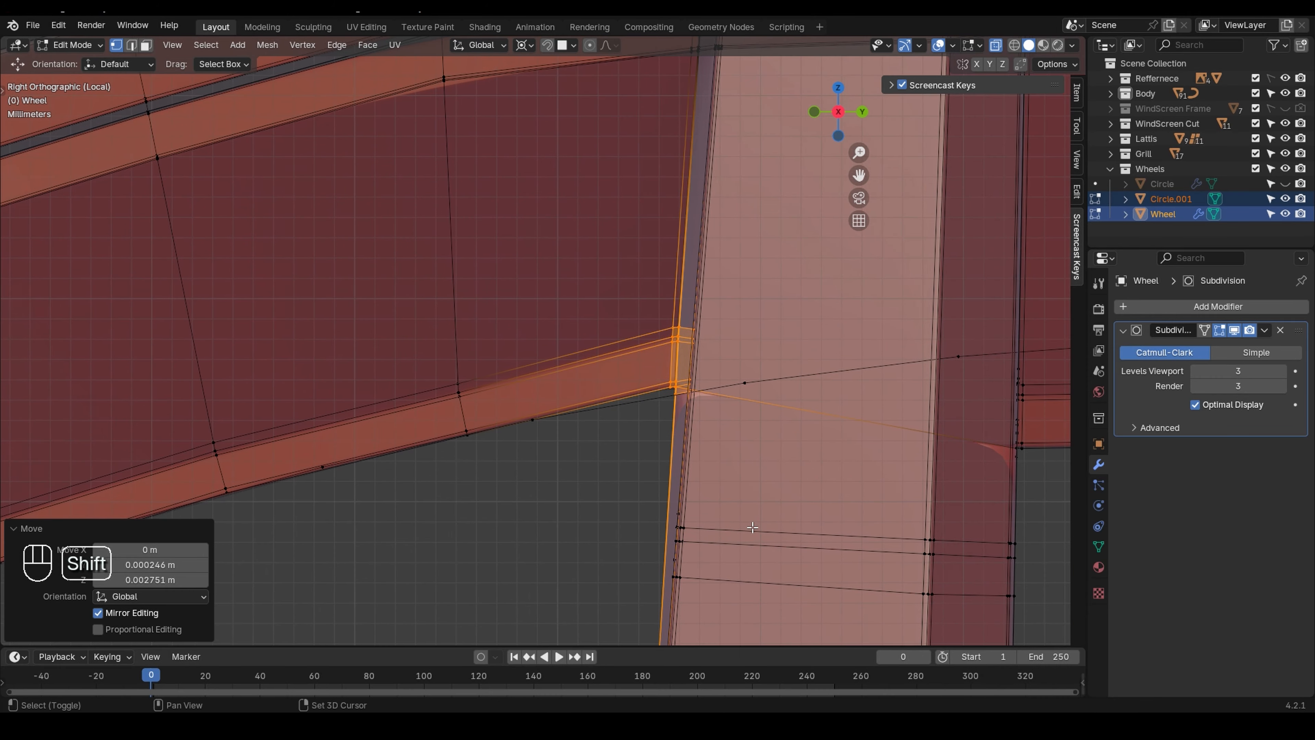
pyautogui.press('g')
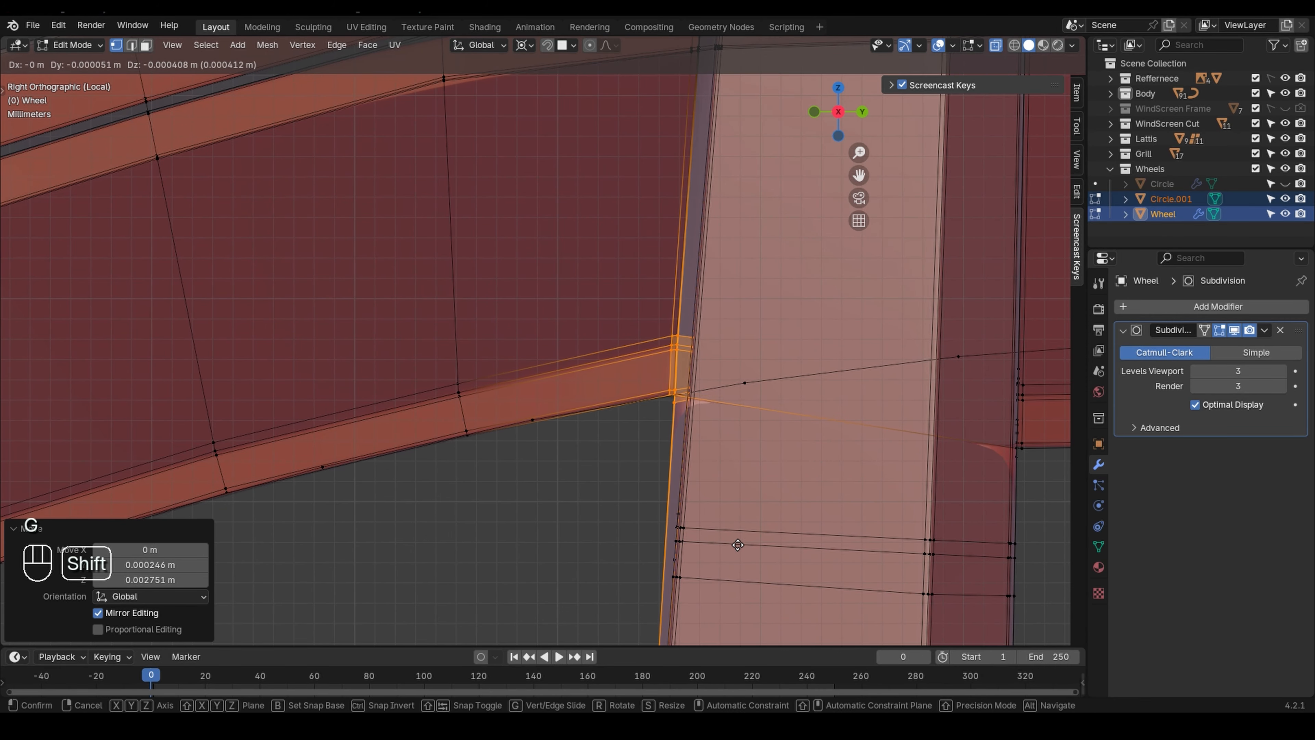
pyautogui.keyDown('shift'); pyautogui.click(743, 535); pyautogui.keyUp('shift')
# - Raise all inner-rim vertices of the rim section beyond the upright spoke about 0.005185 m along Z
pyautogui.keyDown('shift'); pyautogui.moveTo(818, 531); pyautogui.dragTo(625, 532, button='middle'); pyautogui.keyUp('shift')
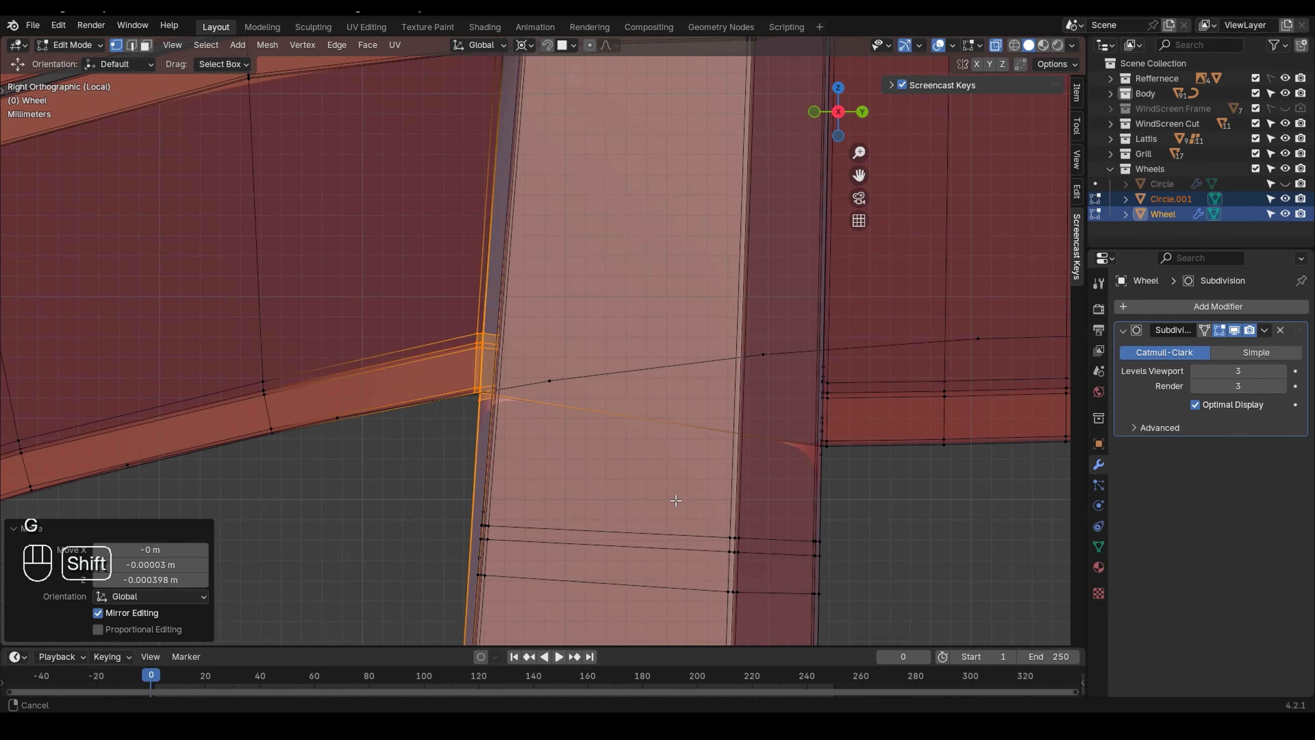
pyautogui.keyDown('shift'); pyautogui.moveTo(654, 472); pyautogui.dragTo(508, 461, button='middle'); pyautogui.keyUp('shift')
pyautogui.scroll(-2, 508, 461)
pyautogui.scroll(1, 623, 455)
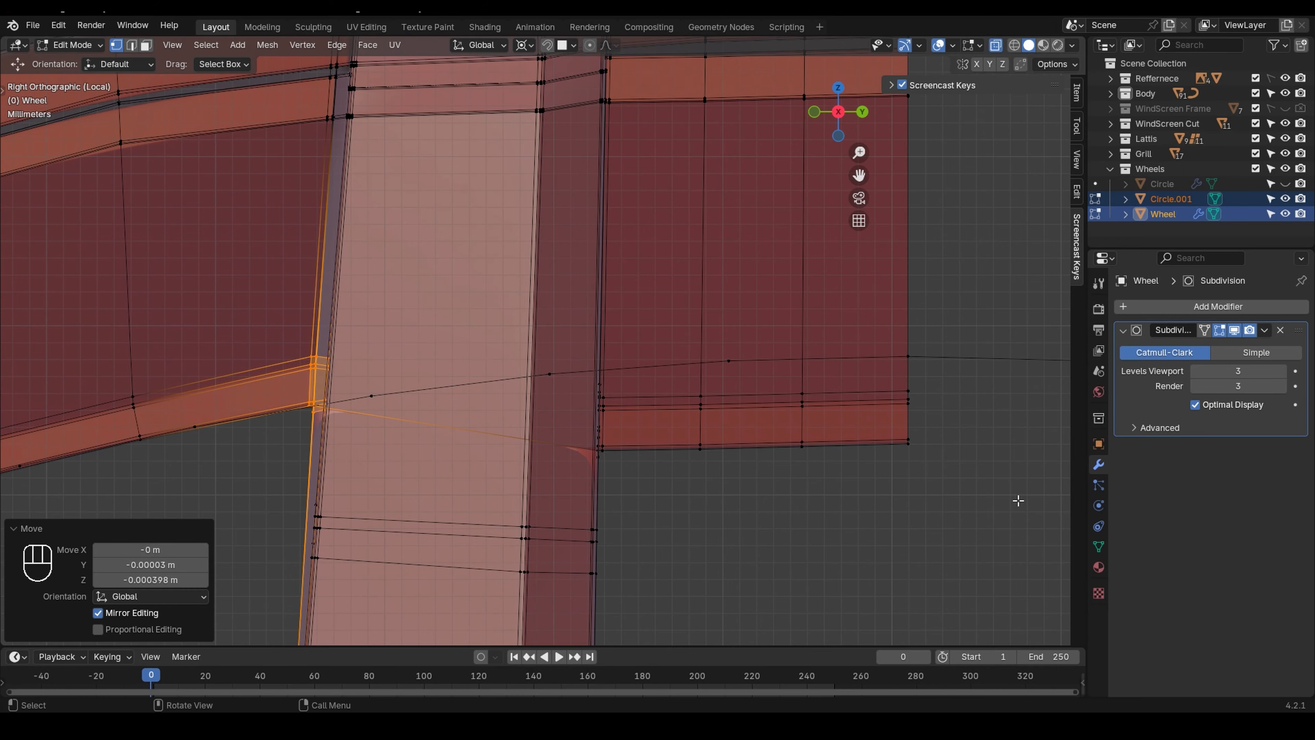
pyautogui.moveTo(1018, 500); pyautogui.dragTo(567, 382)
pyautogui.press('g')
pyautogui.press('z')
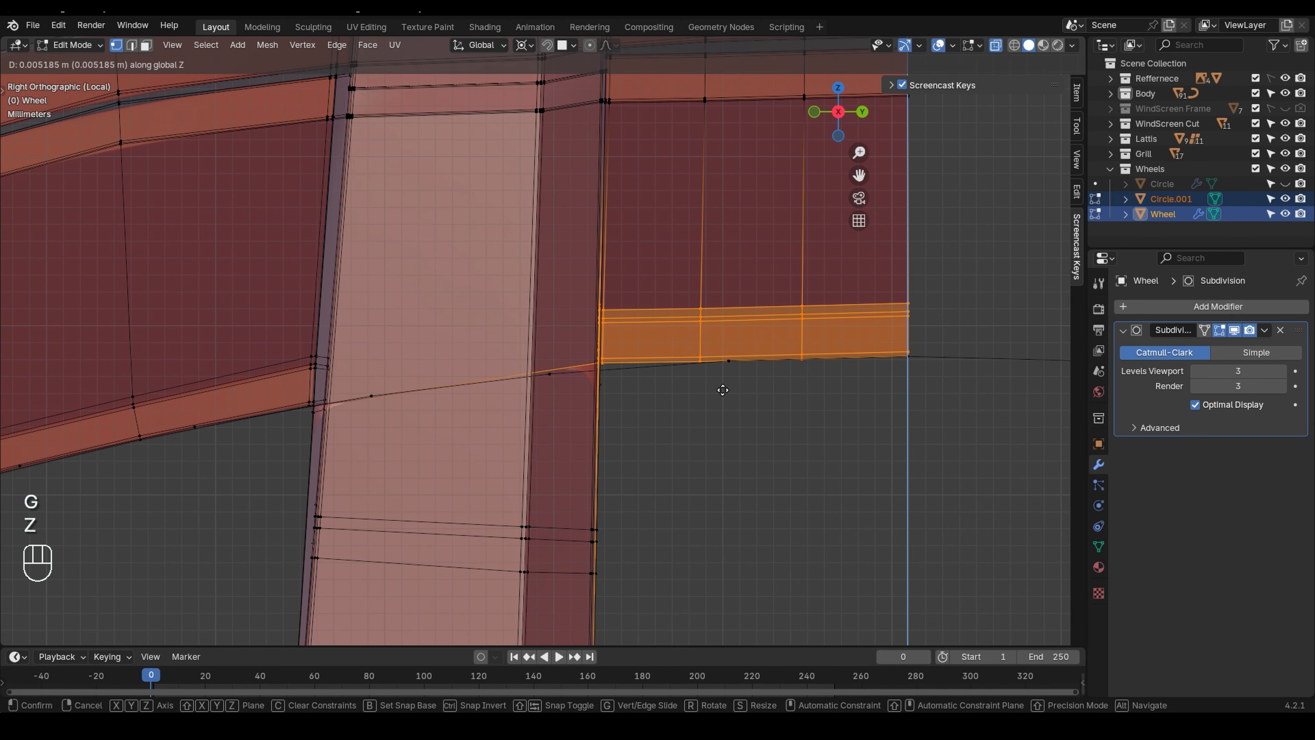
pyautogui.click(723, 389)
# - Deselect the column next to the open end and lower the two remaining columns about 0.000084 m along Z
pyautogui.scroll(2, 804, 369)
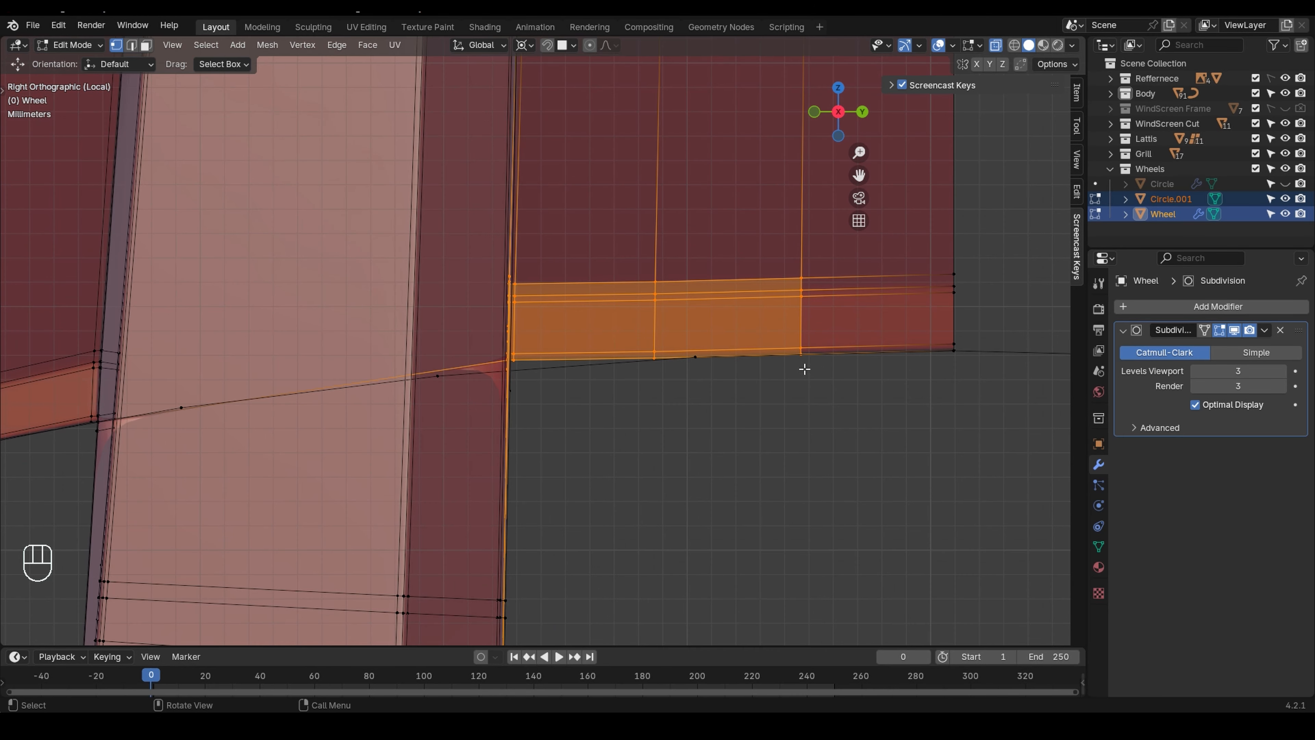
pyautogui.keyDown('ctrl'); pyautogui.moveTo(769, 258); pyautogui.dragTo(846, 408); pyautogui.keyUp('ctrl')
pyautogui.press('g')
pyautogui.press('z')
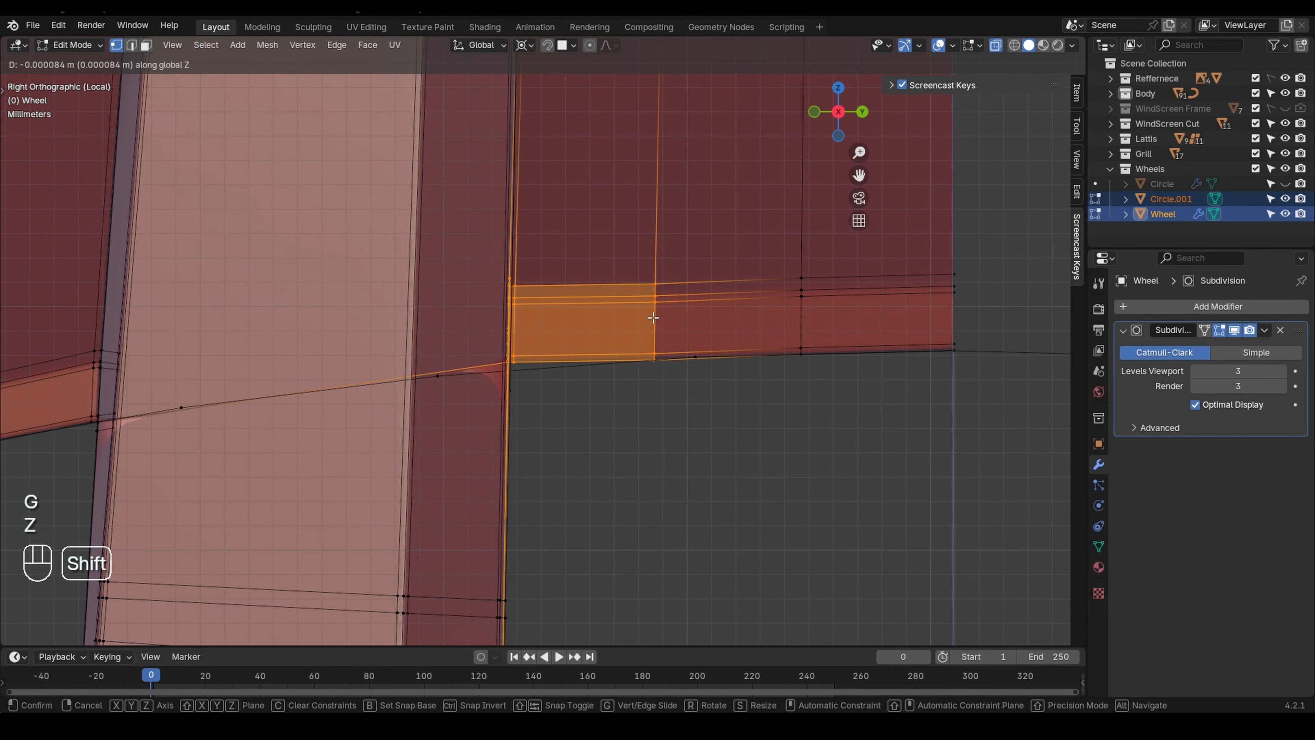
pyautogui.click(655, 318)
# - Deselect the middle column and lower only the vertices at the upright spoke about 0.0004 m along Z
pyautogui.keyDown('ctrl'); pyautogui.moveTo(616, 253); pyautogui.dragTo(667, 421); pyautogui.keyUp('ctrl')
pyautogui.press('g')
pyautogui.press('z')
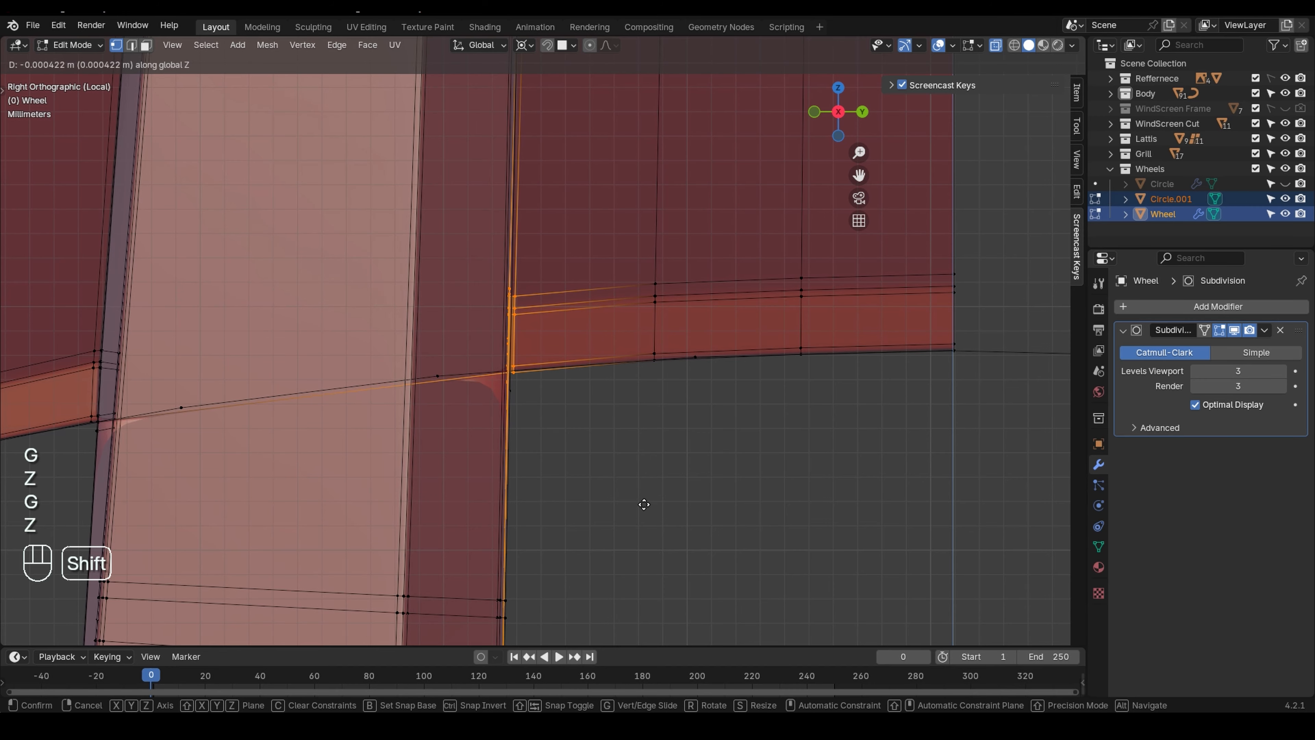
pyautogui.click(645, 497)
# - Return to Object Mode, hide the smaller reference circle and select the wheel
pyautogui.scroll(-5, 603, 456)
pyautogui.press('Tab')
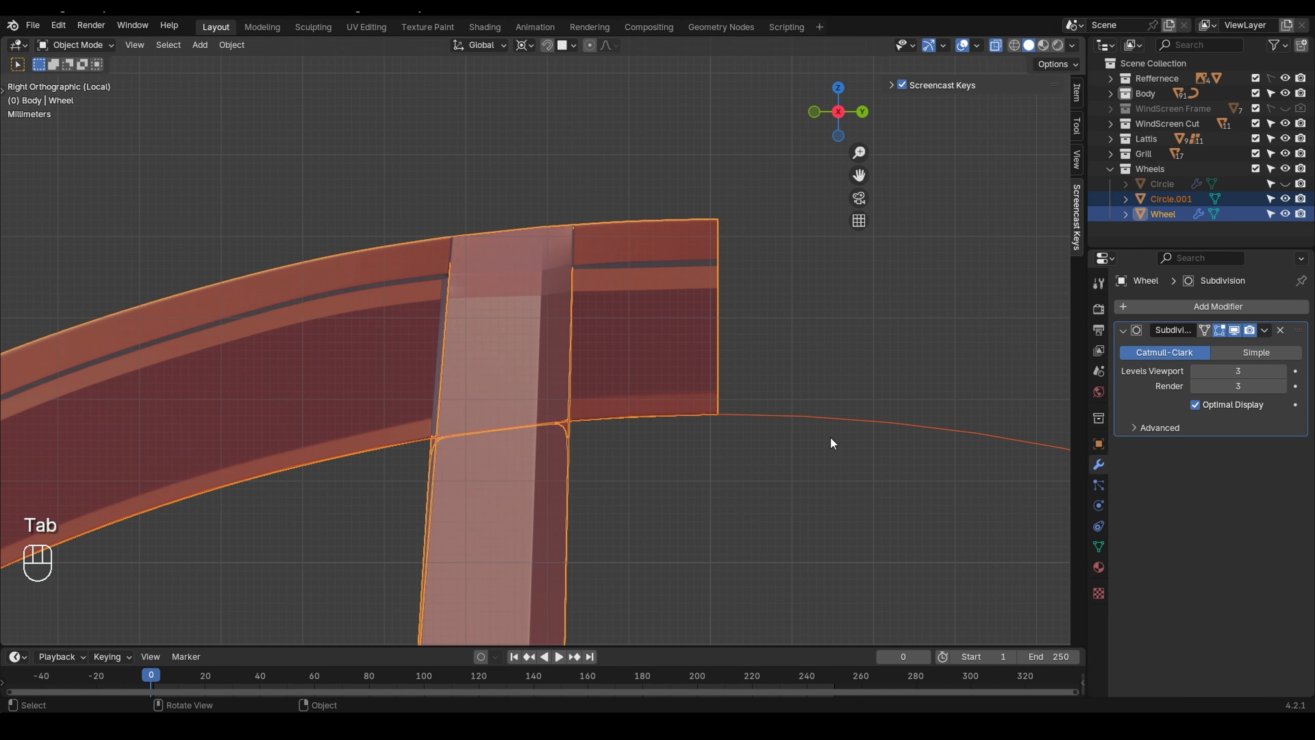
pyautogui.click(823, 420)
pyautogui.click(1284, 199)
pyautogui.click(500, 460)
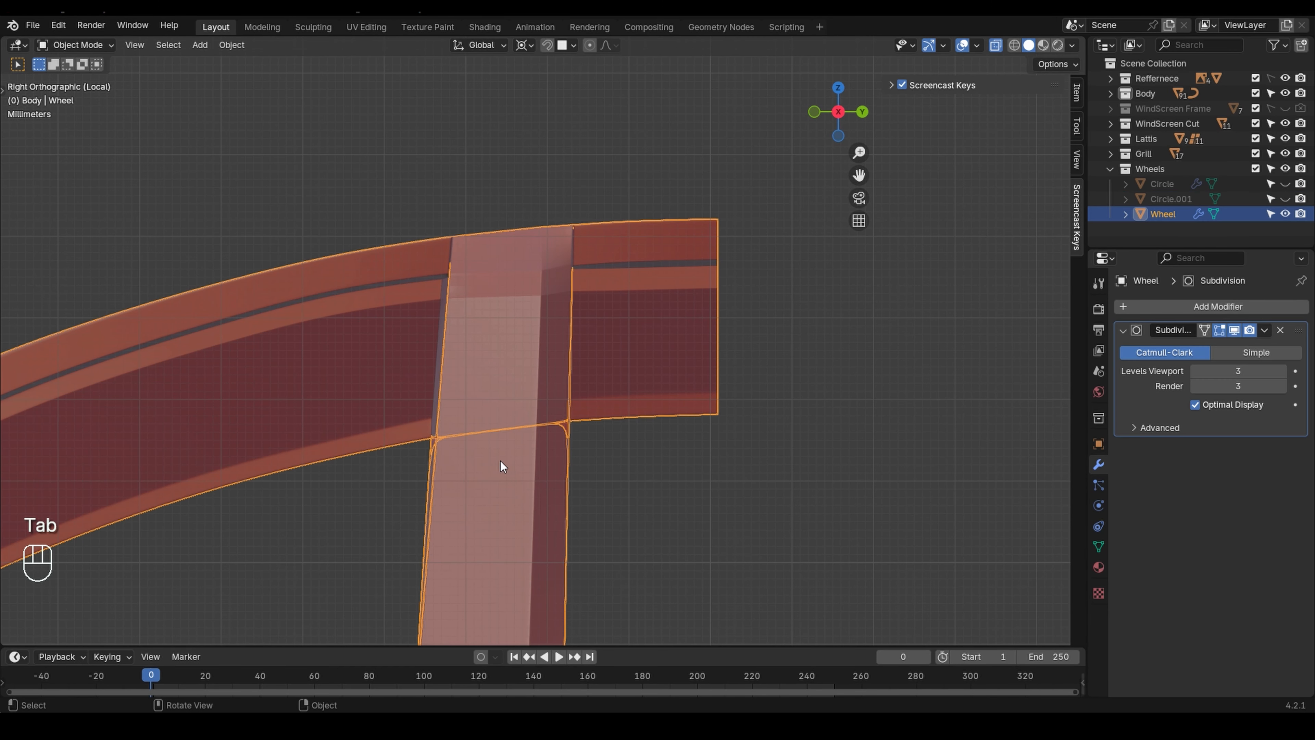
# - Edit the wheel with X-ray off and lower the cluster of vertices on the upright spoke's side face along Z
pyautogui.press('Tab')
pyautogui.hotkey('alt', 'z')
pyautogui.moveTo(576, 435)
pyautogui.mouseDown(button='middle')
pyautogui.moveTo(445, 435)
pyautogui.moveTo(665, 463)
pyautogui.moveTo(584, 470)
pyautogui.moveTo(590, 423)
pyautogui.moveTo(570, 454)
pyautogui.mouseUp(button='middle')
pyautogui.press('Tab')
pyautogui.press('Tab')
pyautogui.click(601, 498)
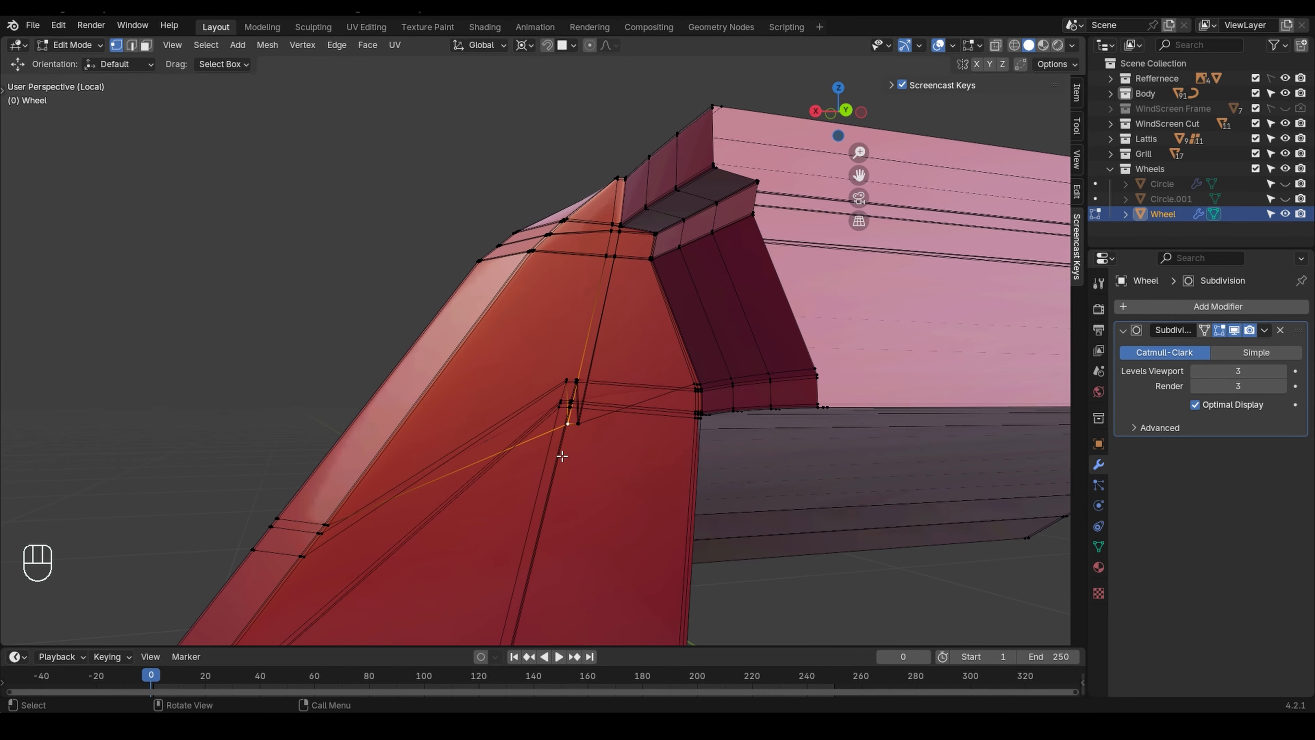
pyautogui.moveTo(590, 418); pyautogui.dragTo(590, 418)
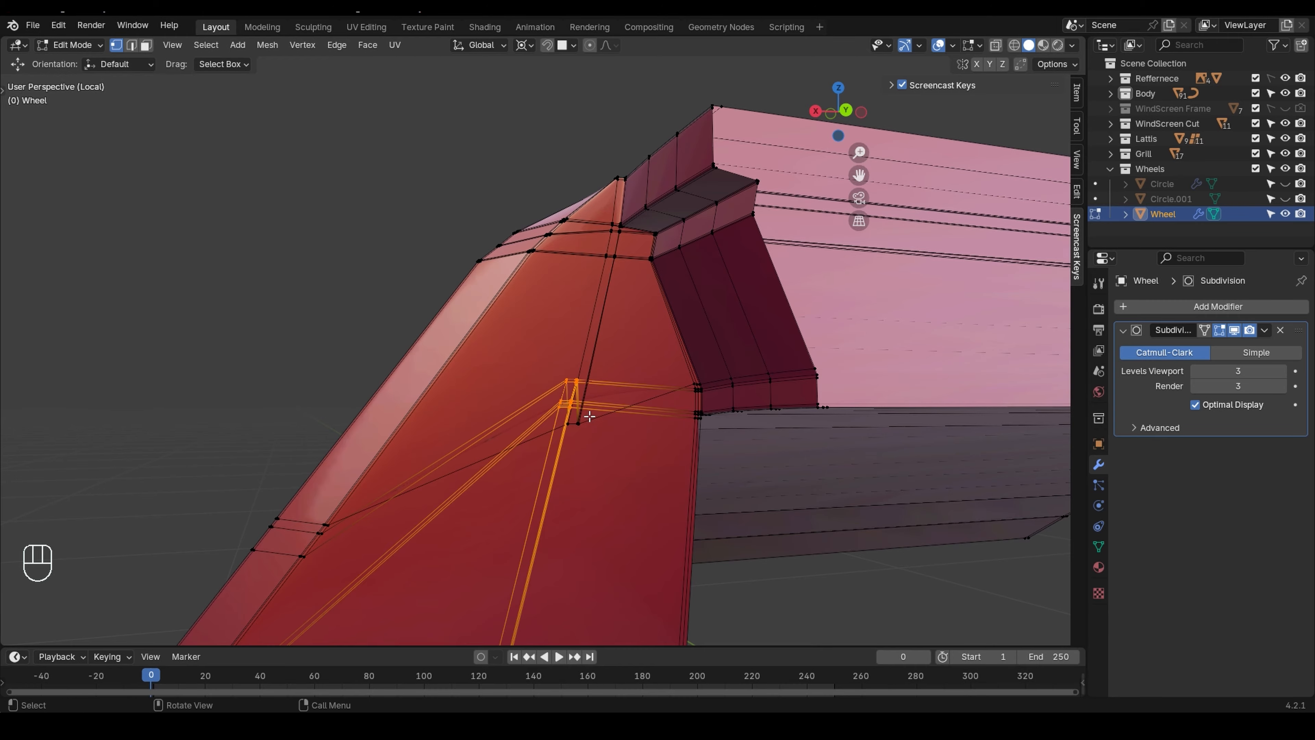
pyautogui.press('g')
pyautogui.press('z')
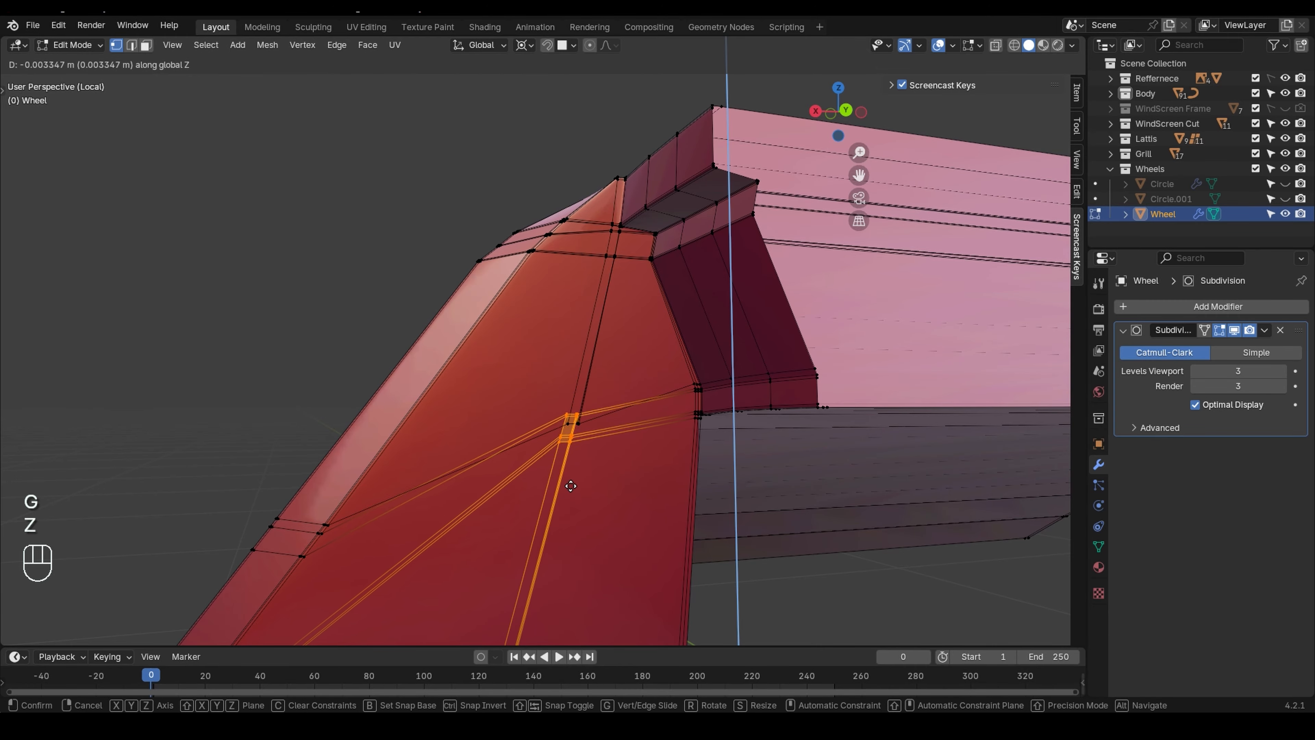
pyautogui.click(563, 527)
pyautogui.moveTo(562, 526); pyautogui.dragTo(542, 522, button='middle')
pyautogui.press('g')
pyautogui.press('y')
pyautogui.hotkey('ctrl', 'z')
# - Shift the selected side-face vertices about 0.0002 m along X
pyautogui.press('g')
pyautogui.press('x')
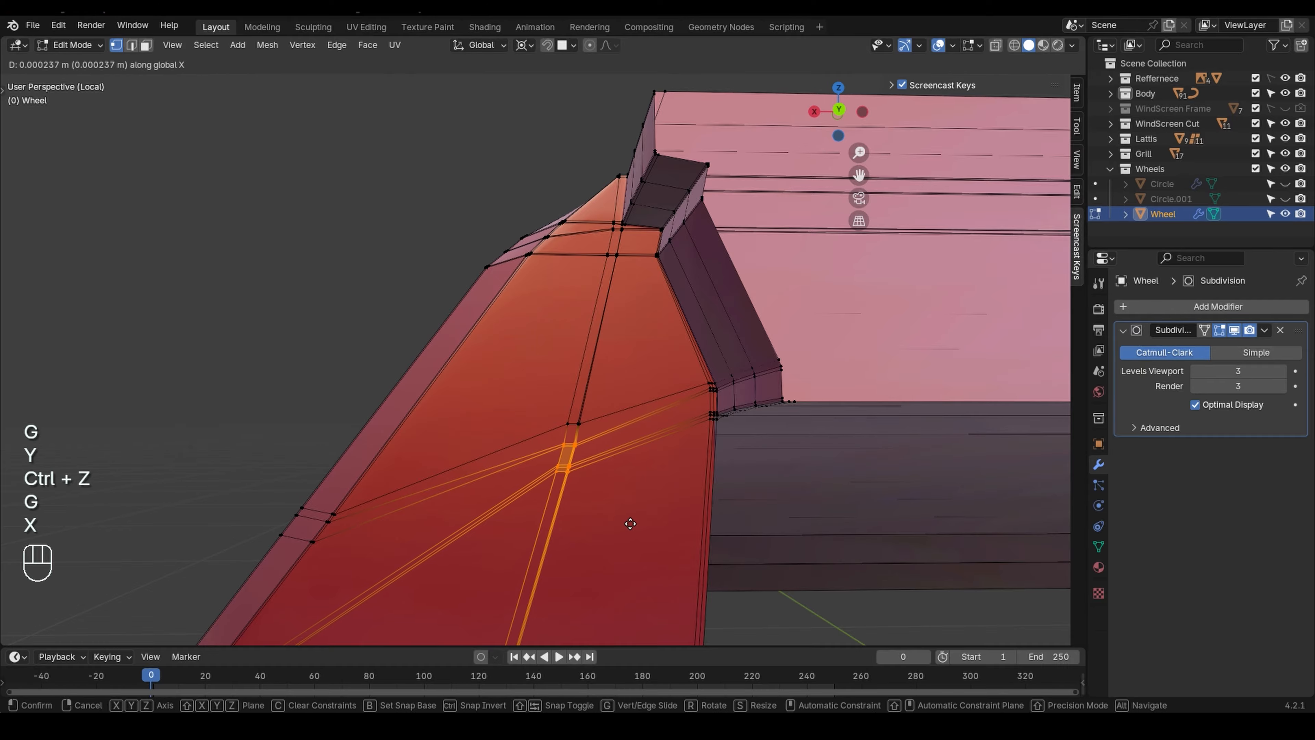
pyautogui.click(626, 526)
# - Inspect the smoothed rim and spokes from several angles in Object and Edit Mode, ending in the right orthographic view
pyautogui.scroll(-3, 570, 497)
pyautogui.moveTo(521, 500); pyautogui.dragTo(575, 519, button='middle')
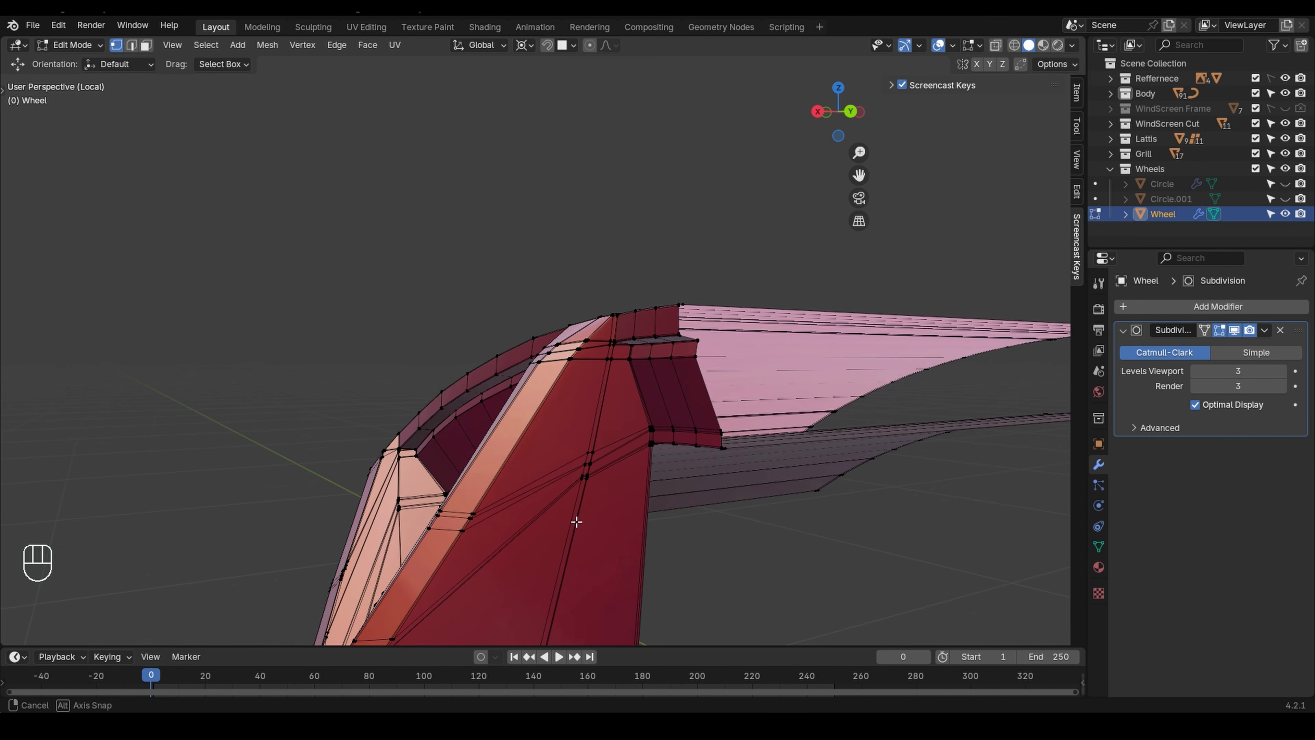
pyautogui.press('Tab')
pyautogui.press('Tab')
pyautogui.press('Tab')
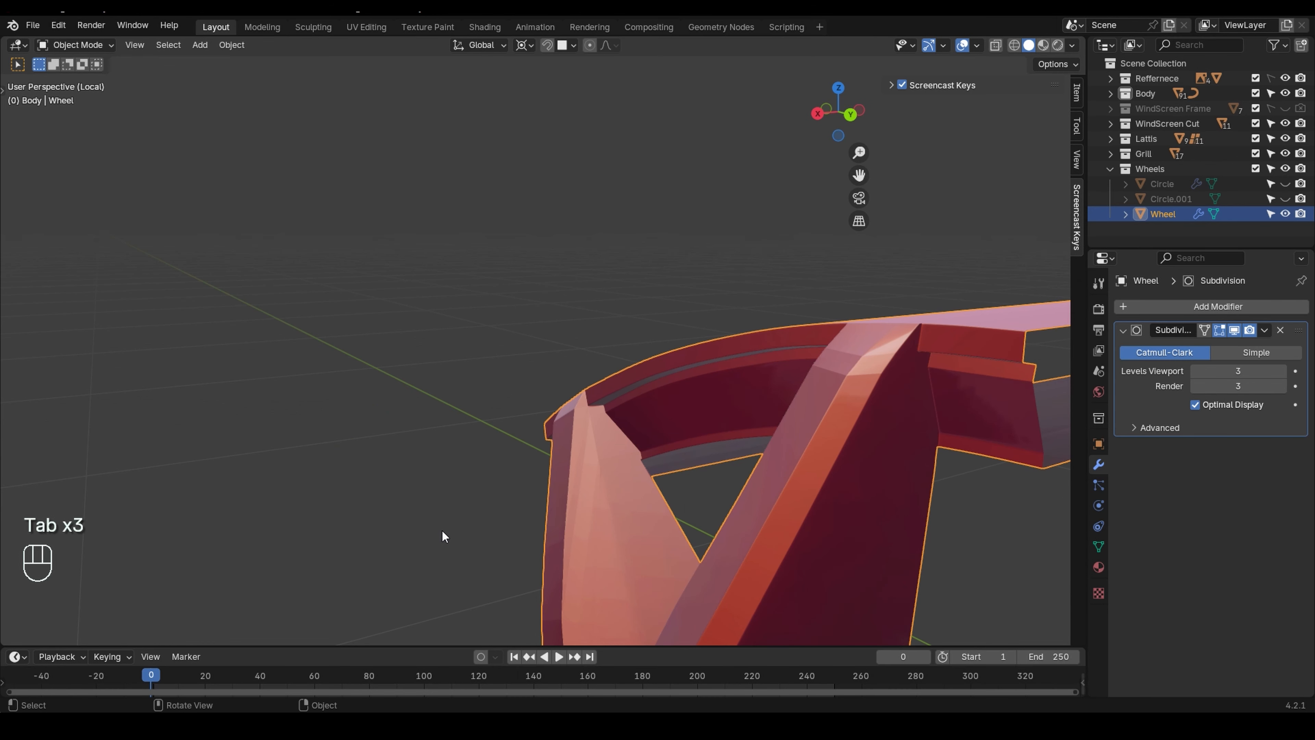
pyautogui.press('Tab')
pyautogui.moveTo(496, 497); pyautogui.dragTo(429, 513, button='middle')
pyautogui.press('Tab')
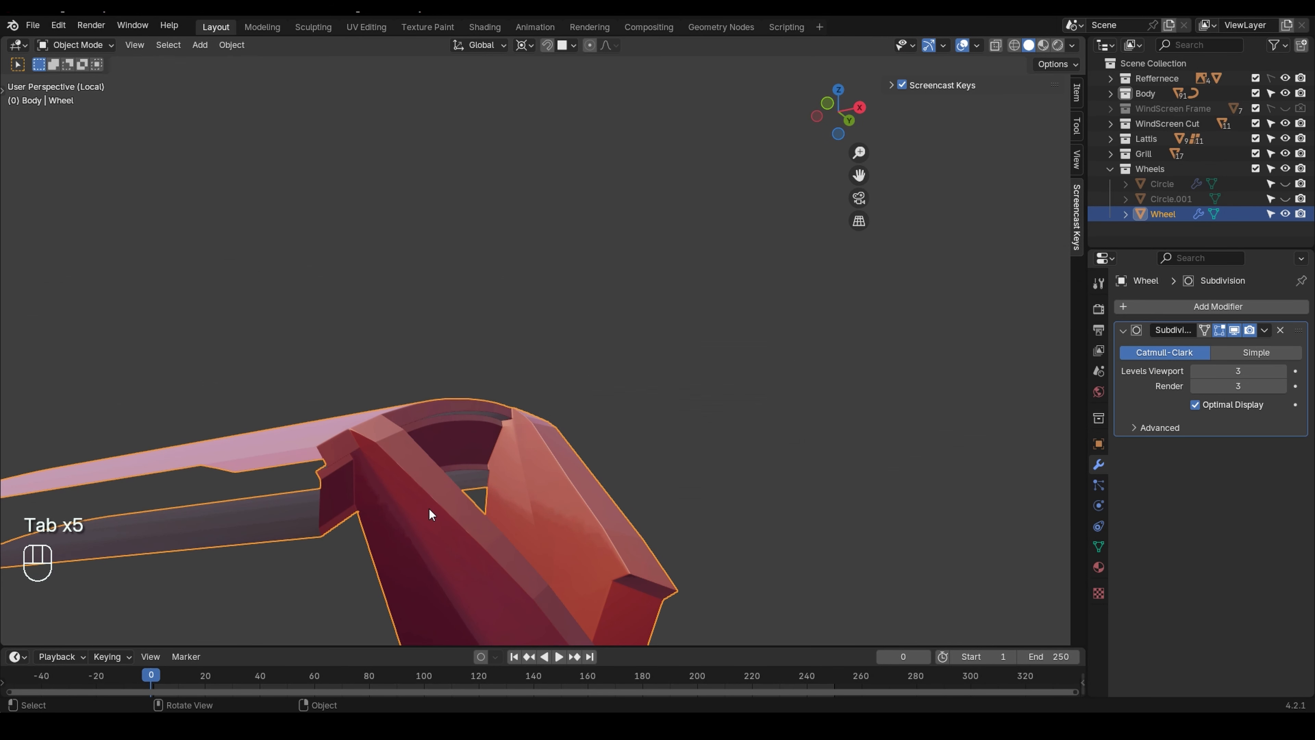
pyautogui.press('Tab')
pyautogui.moveTo(765, 524); pyautogui.dragTo(619, 568, button='middle')
pyautogui.press('`')
pyautogui.click(758, 545)
pyautogui.keyDown('shift'); pyautogui.moveTo(758, 545); pyautogui.dragTo(579, 419, button='middle'); pyautogui.keyUp('shift')
pyautogui.scroll(-1, 777, 458)
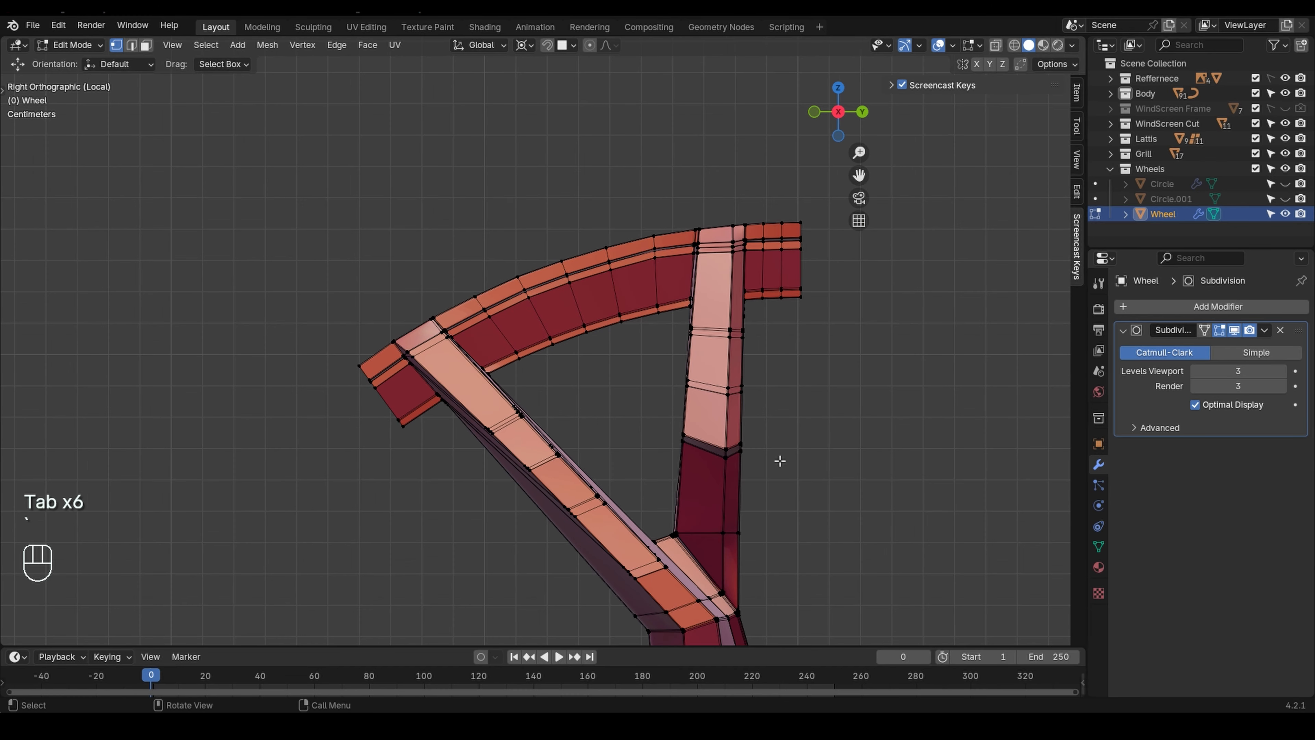
# - Select the entire wheel segment mesh in Edit Mode and duplicate it in place
pyautogui.press('Tab')
pyautogui.scroll(-2, 505, 450)
pyautogui.keyDown('shift'); pyautogui.moveTo(651, 514); pyautogui.dragTo(491, 437, button='middle'); pyautogui.keyUp('shift')
pyautogui.scroll(-2, 490, 429)
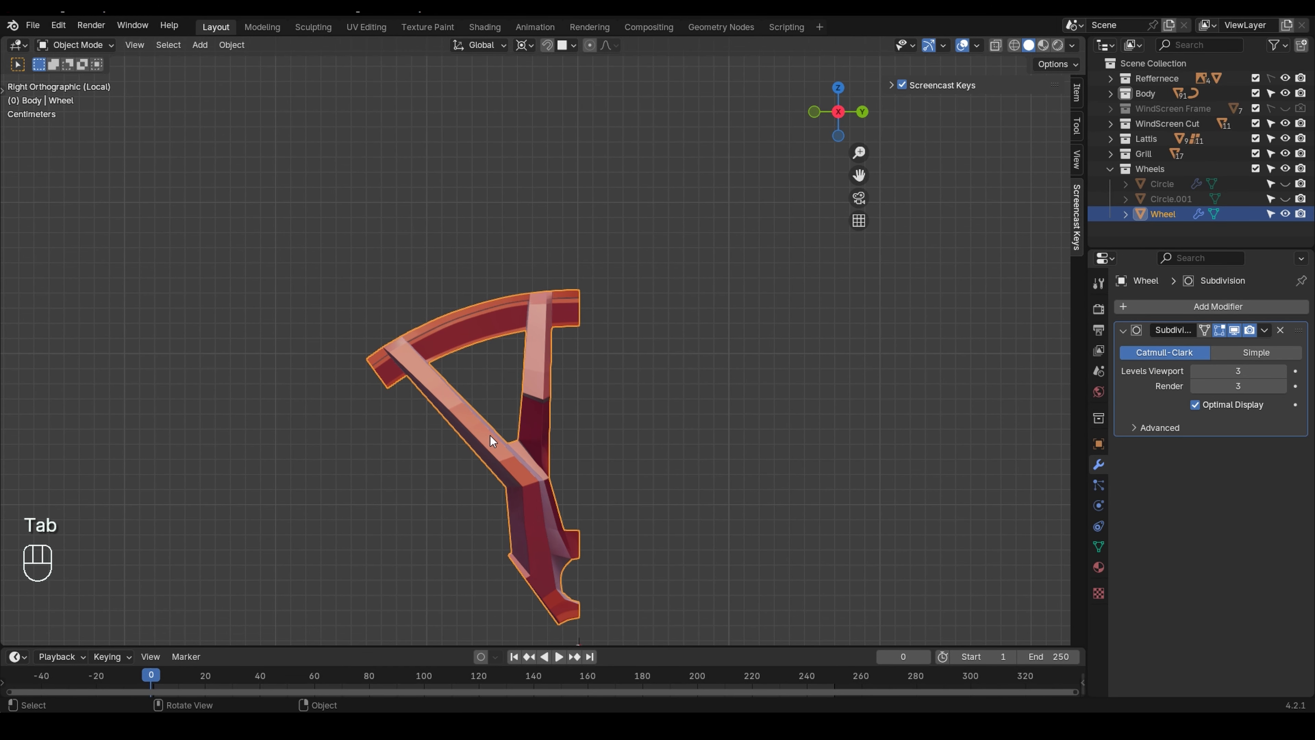
pyautogui.scroll(1, 511, 447)
pyautogui.press('Tab')
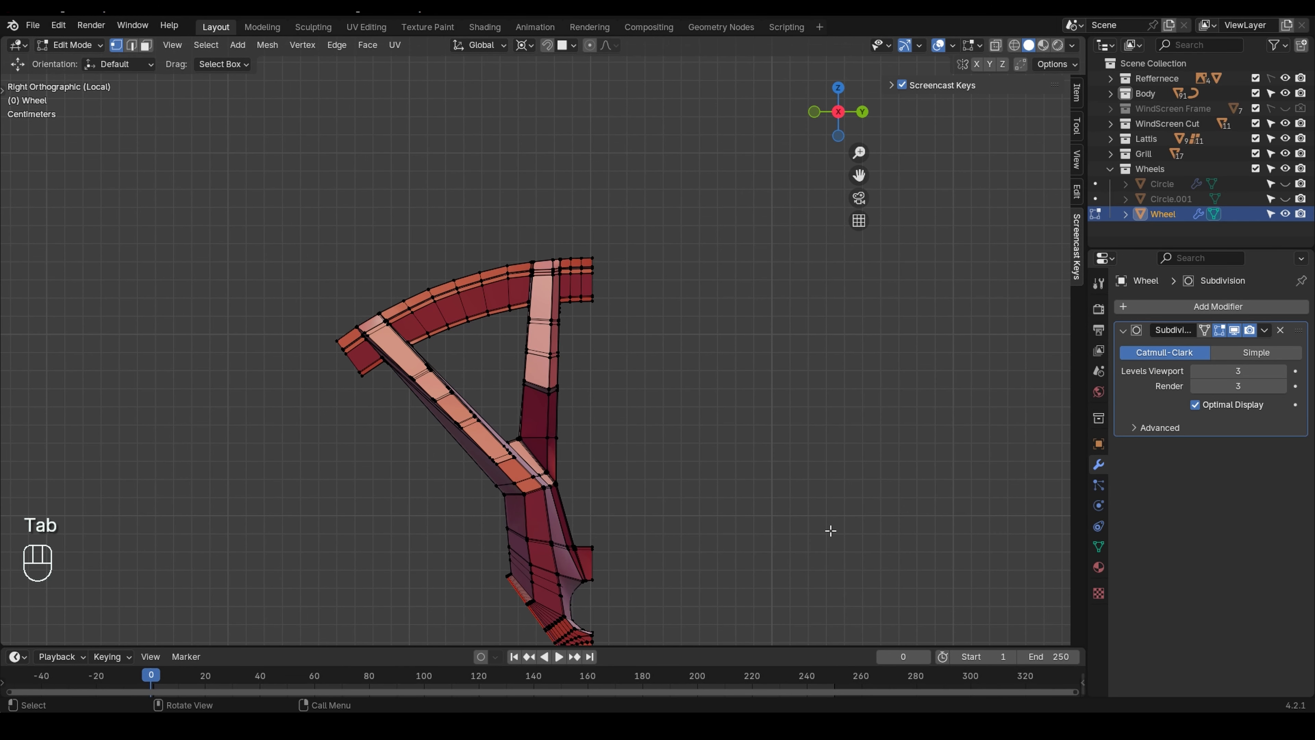
pyautogui.keyDown('shift'); pyautogui.moveTo(730, 528); pyautogui.dragTo(658, 443, button='middle'); pyautogui.keyUp('shift')
pyautogui.scroll(-1, 574, 407)
pyautogui.press('a')
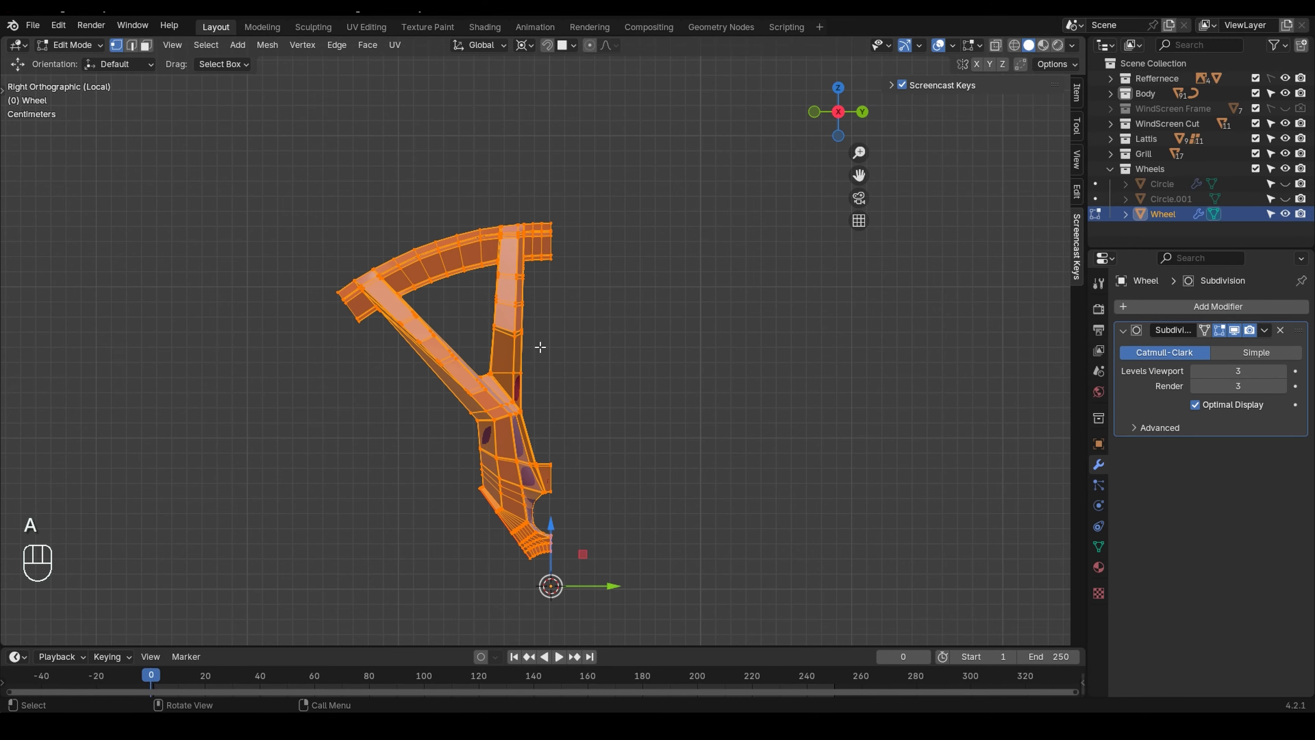
pyautogui.hotkey('shift', 'd')
pyautogui.rightClick(515, 346)
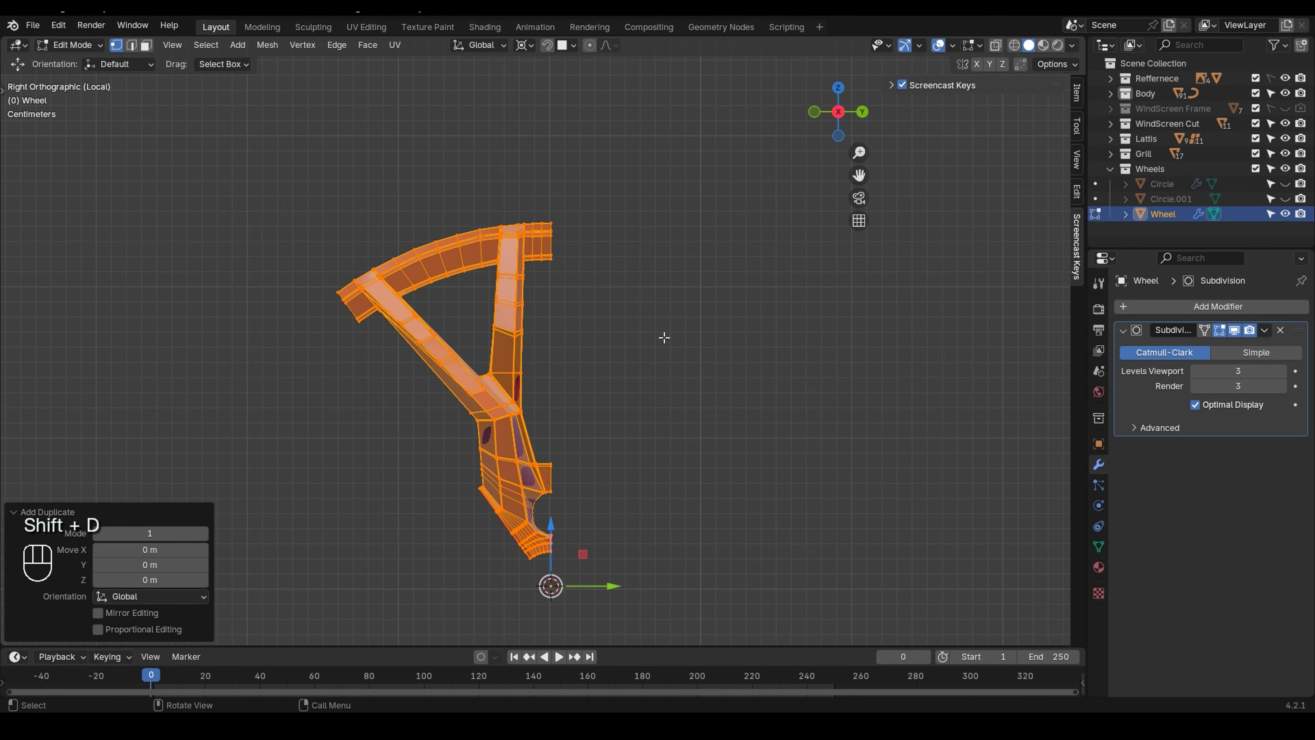
# - Rotate the duplicated segment -45.6° about the X axis and mirror it along global Y
pyautogui.press('r')
pyautogui.press('x')
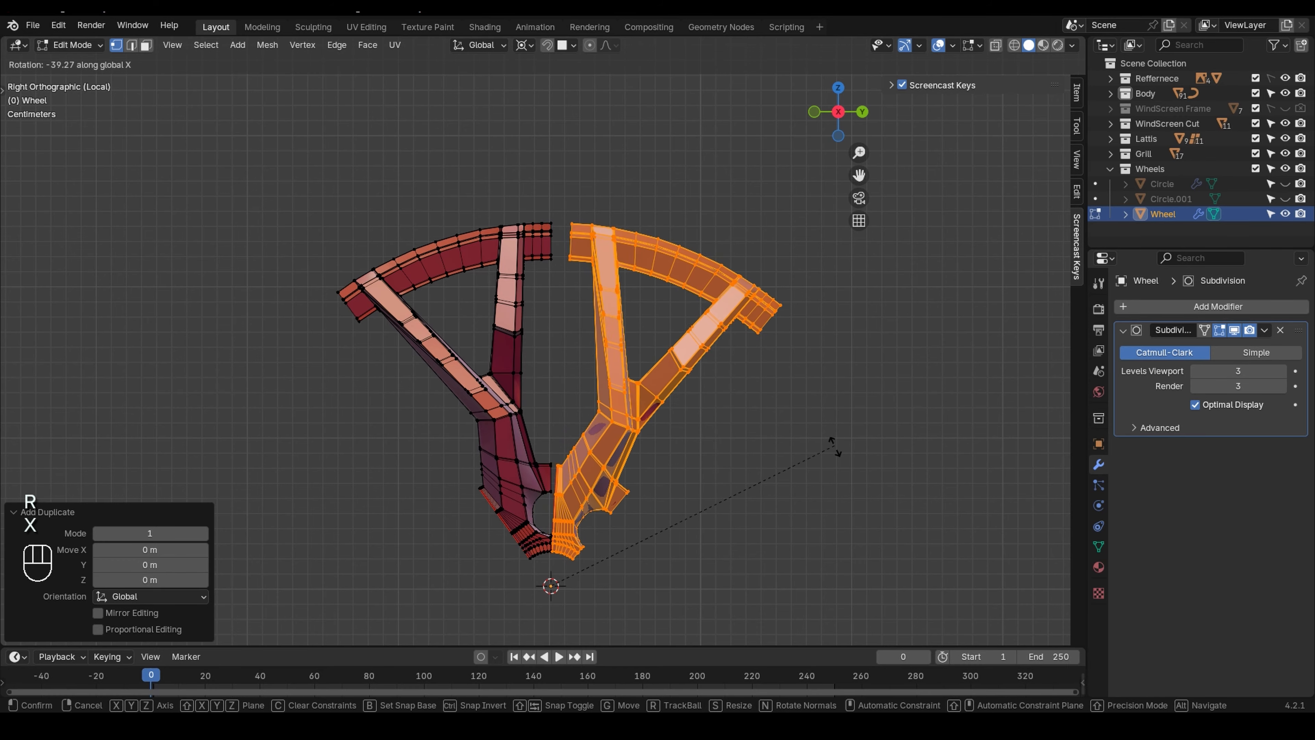
pyautogui.click(811, 496)
pyautogui.rightClick(791, 498)
pyautogui.moveTo(759, 580)
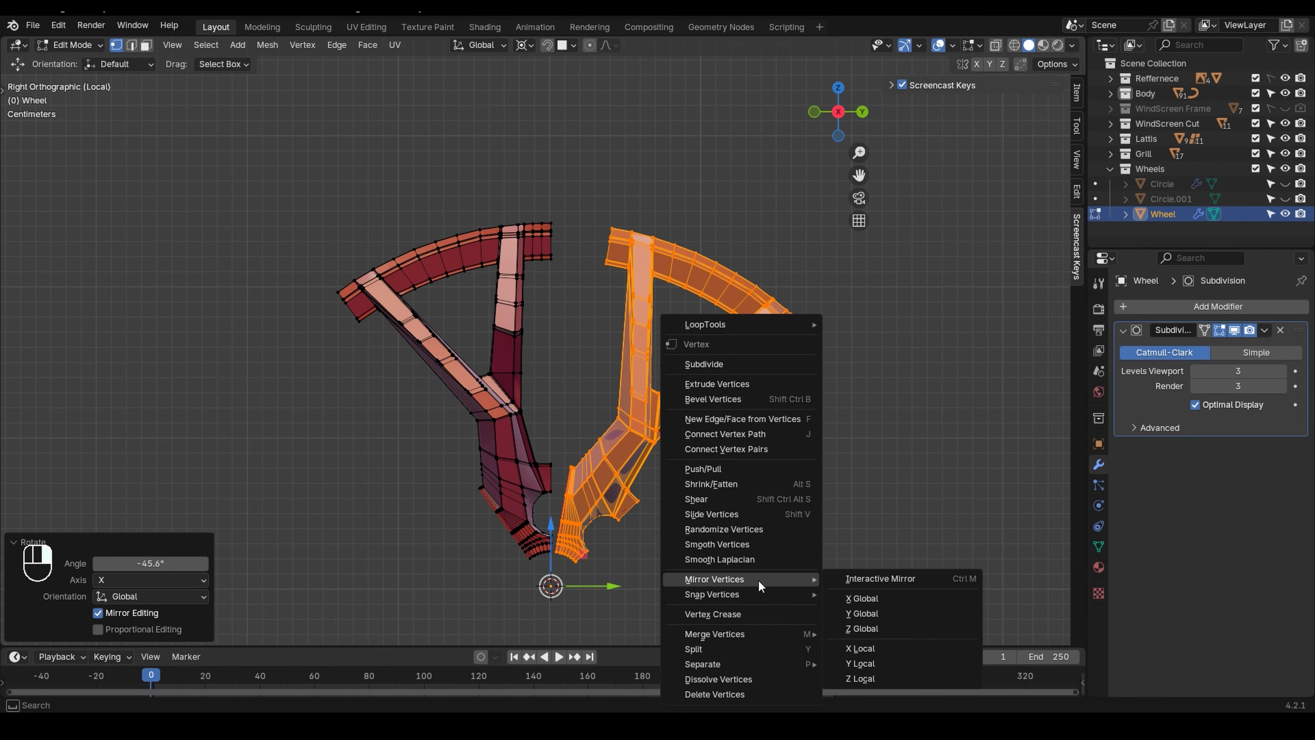
pyautogui.click(861, 613)
# - Rotate the mirrored segment -47.9° about the X axis to place it beside the original
pyautogui.press('r')
pyautogui.press('x')
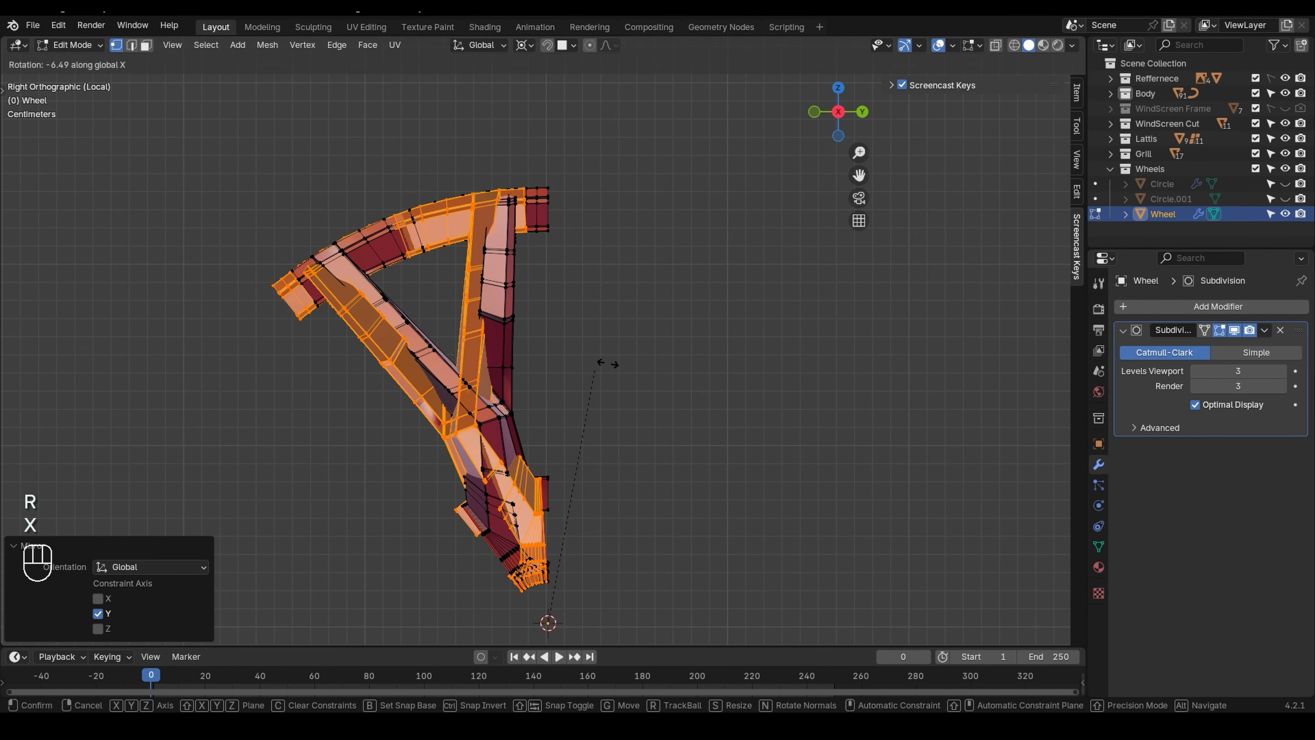
pyautogui.press('shift')
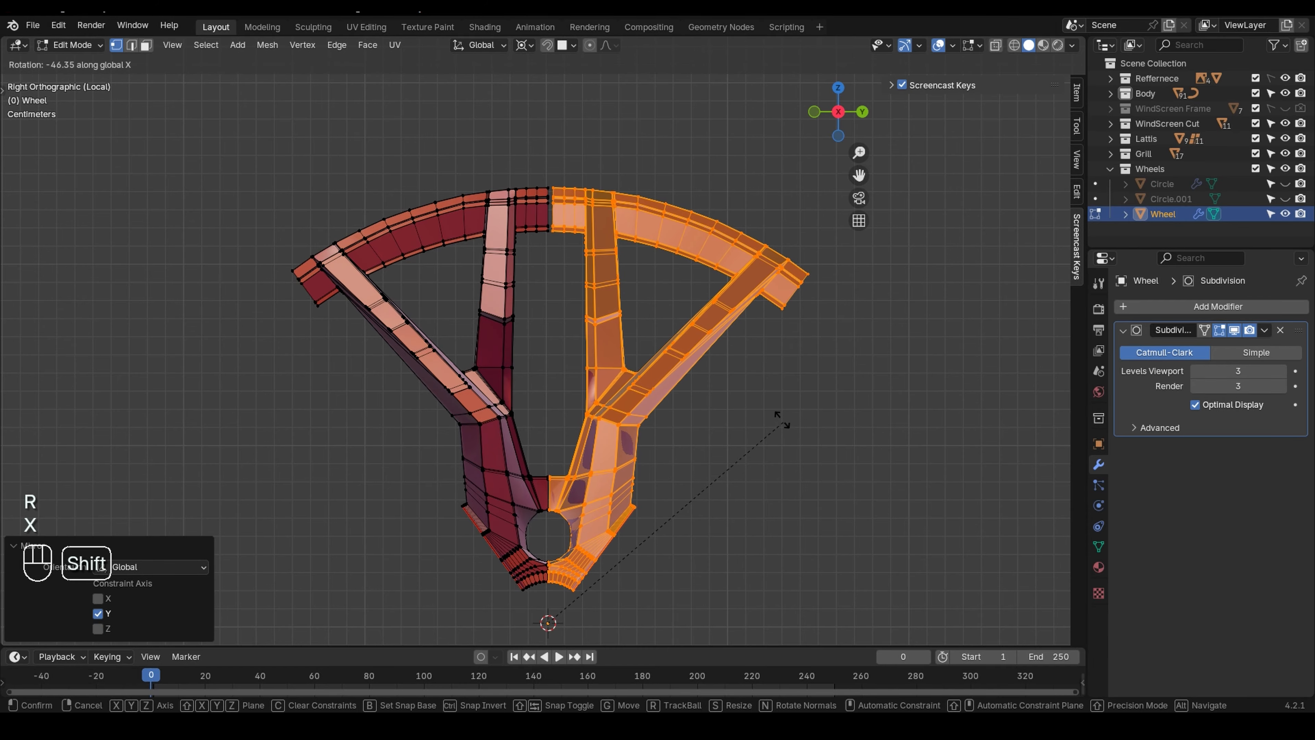
pyautogui.click(814, 474)
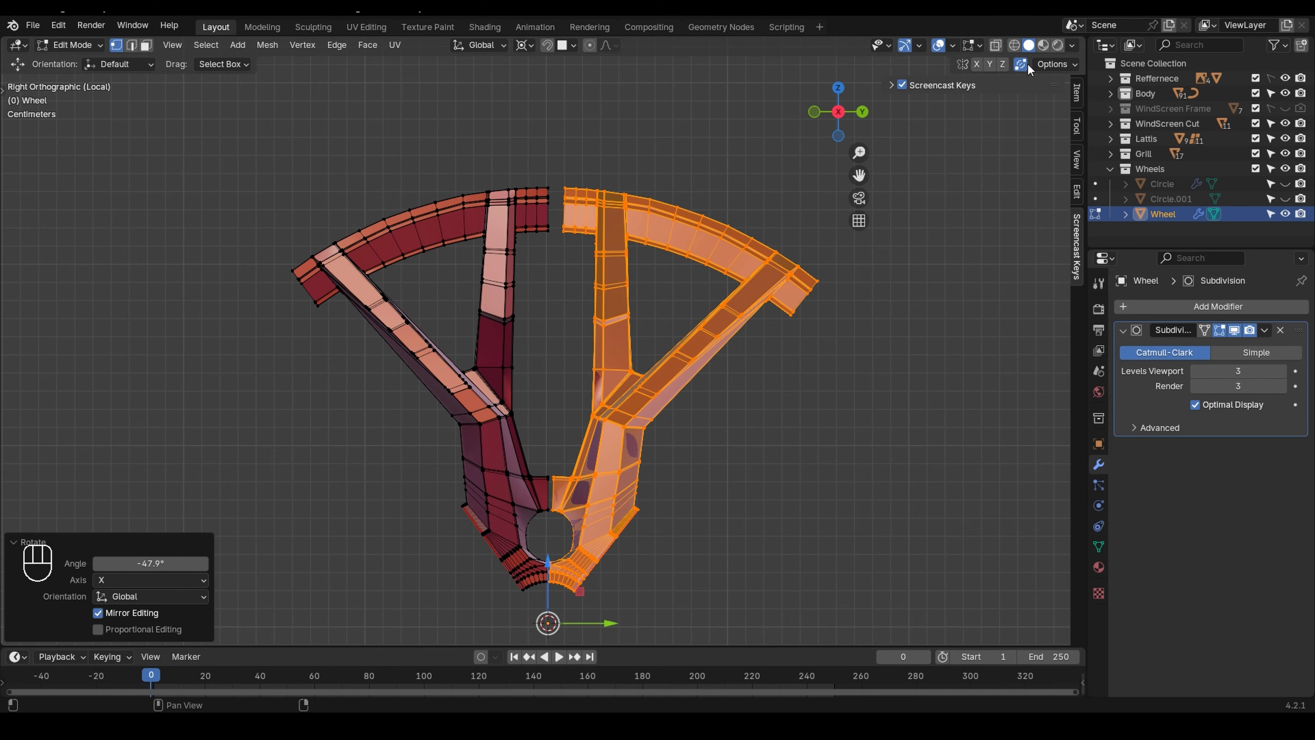
# - Turn on Auto Merge, select the linked mirrored segment and rotate it 2.26° about X until its rim end meets the original's
pyautogui.click(1056, 64)
pyautogui.click(776, 365)
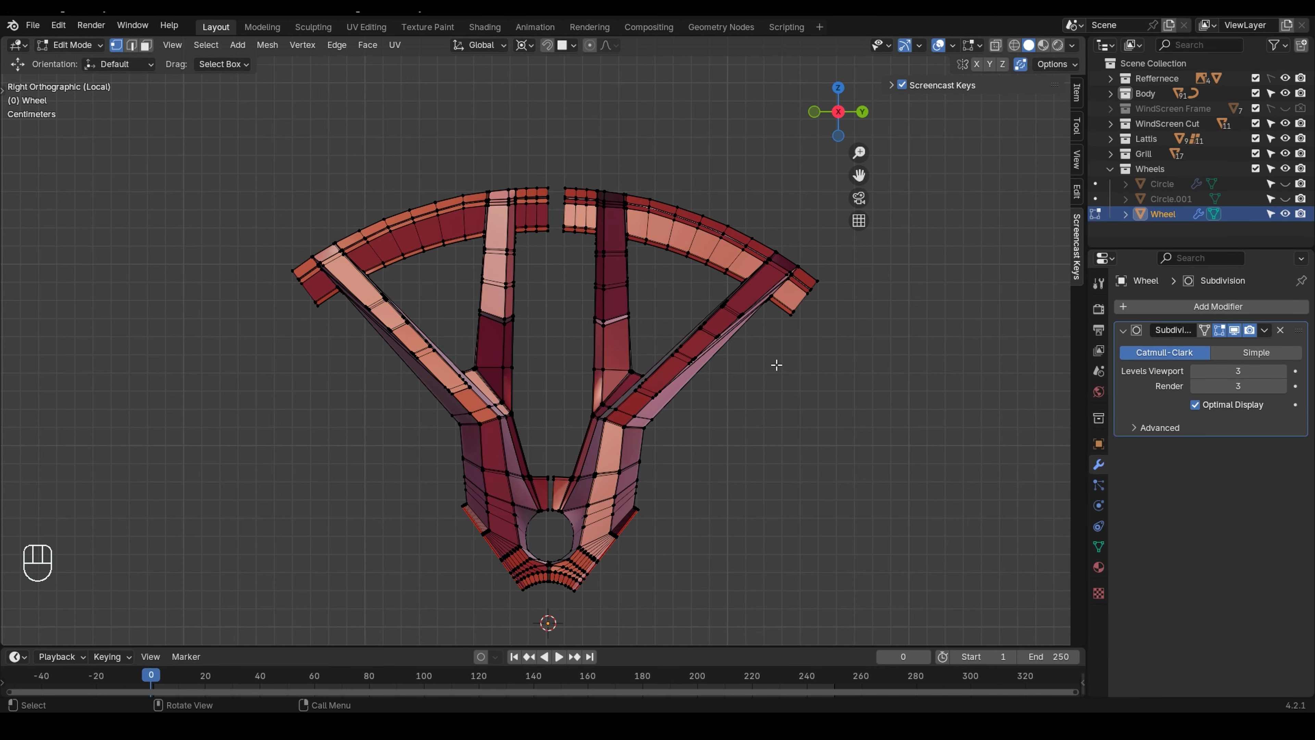
pyautogui.press('l')
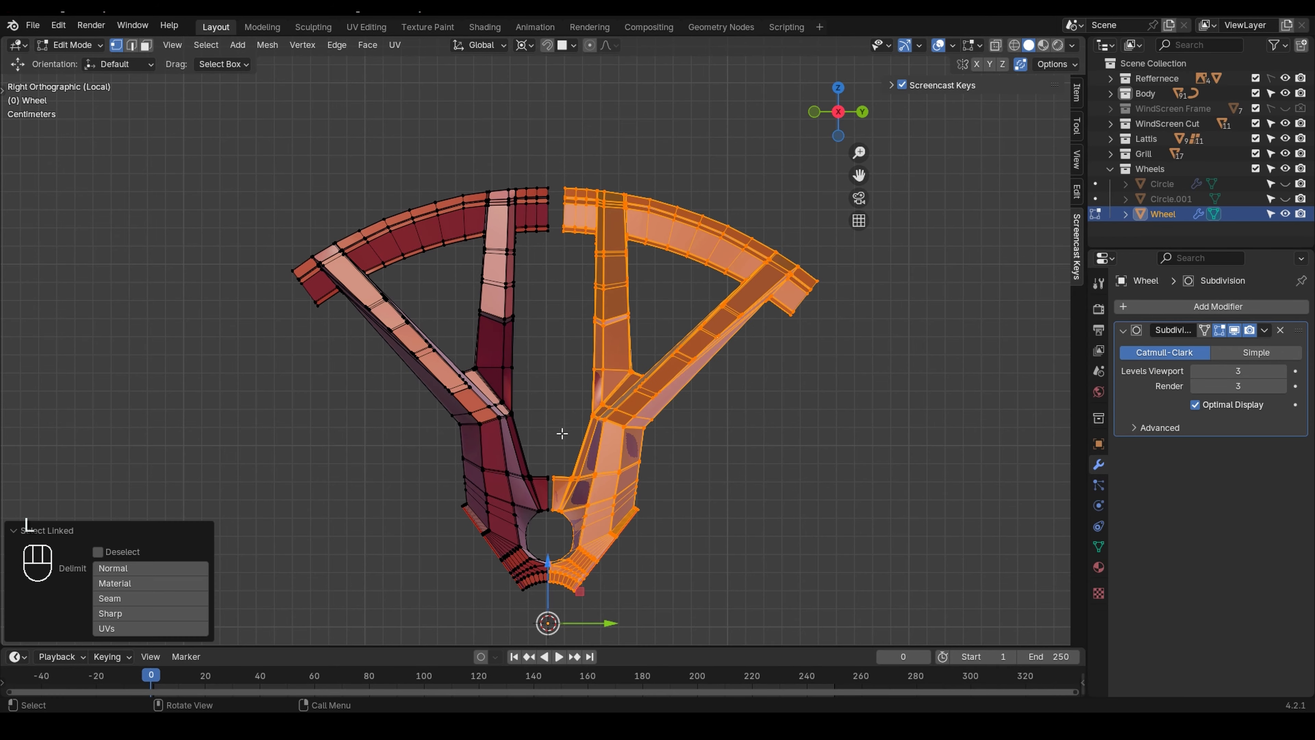
pyautogui.scroll(2, 562, 436)
pyautogui.keyDown('shift'); pyautogui.moveTo(566, 447); pyautogui.dragTo(521, 584, button='middle'); pyautogui.keyUp('shift')
pyautogui.scroll(9, 487, 285)
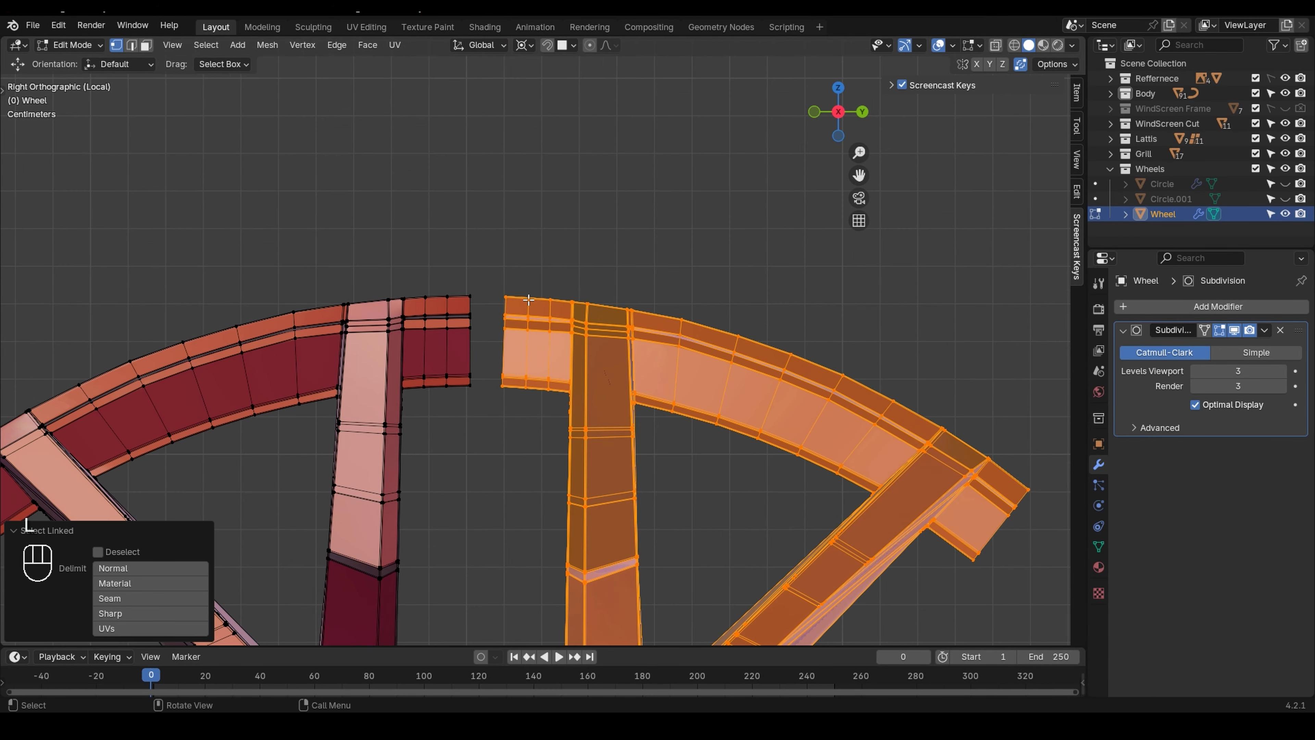
pyautogui.press('r')
pyautogui.press('x')
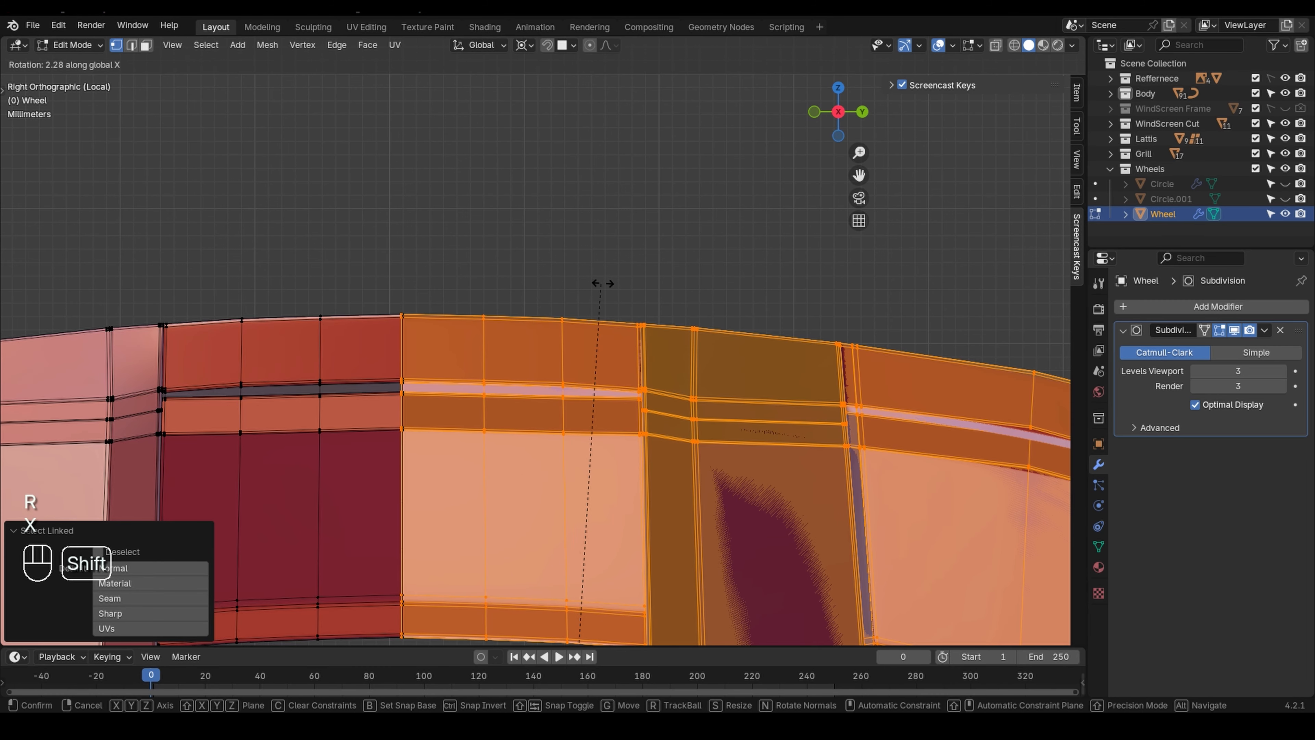
pyautogui.click(629, 286)
# - Select both wheel halves and recalculate their normals so the faces point consistently outward
pyautogui.scroll(-10, 619, 285)
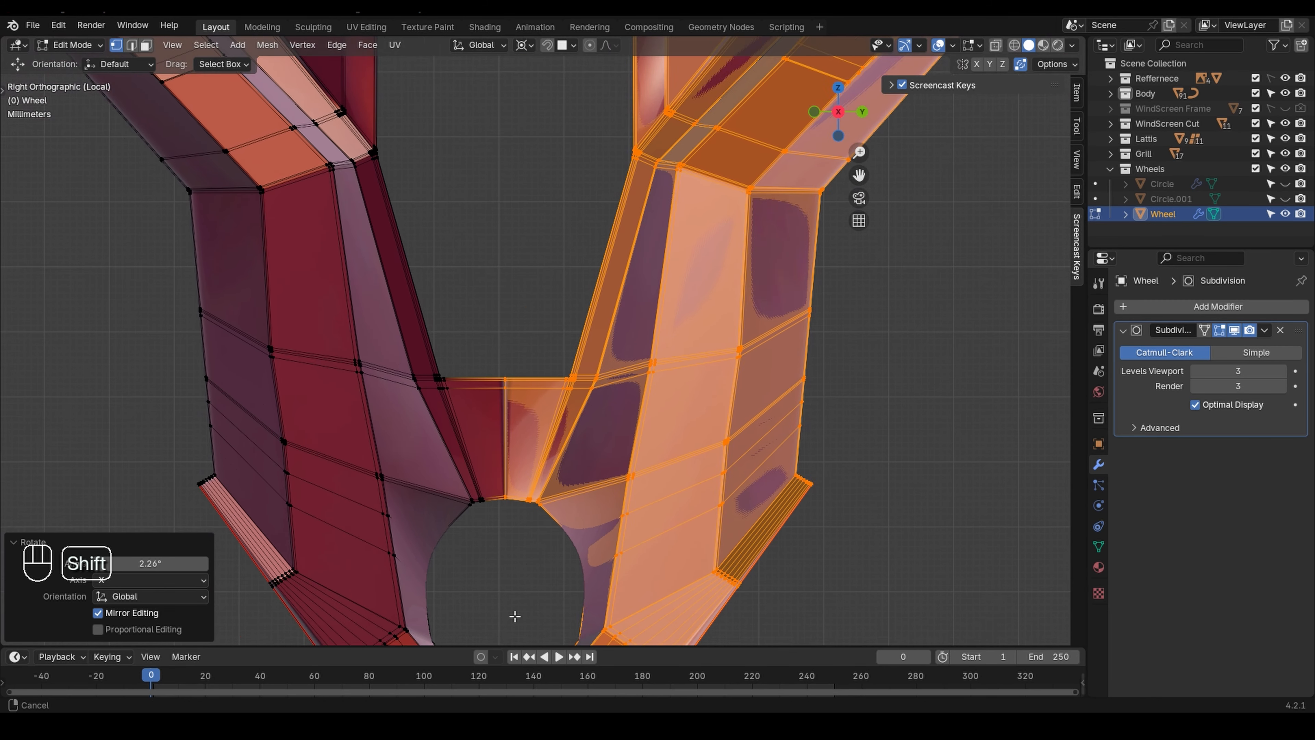
pyautogui.keyDown('shift'); pyautogui.moveTo(515, 616); pyautogui.dragTo(533, 542, button='middle'); pyautogui.keyUp('shift')
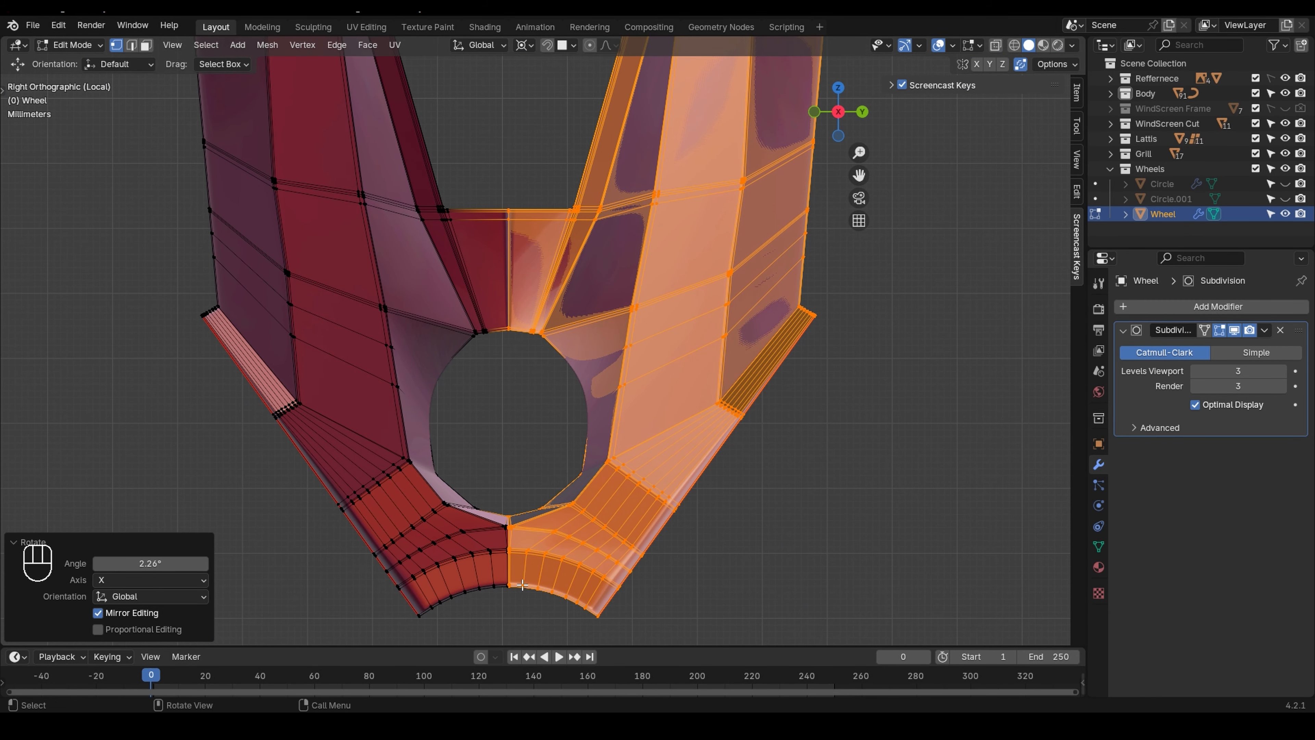
pyautogui.scroll(8, 522, 584)
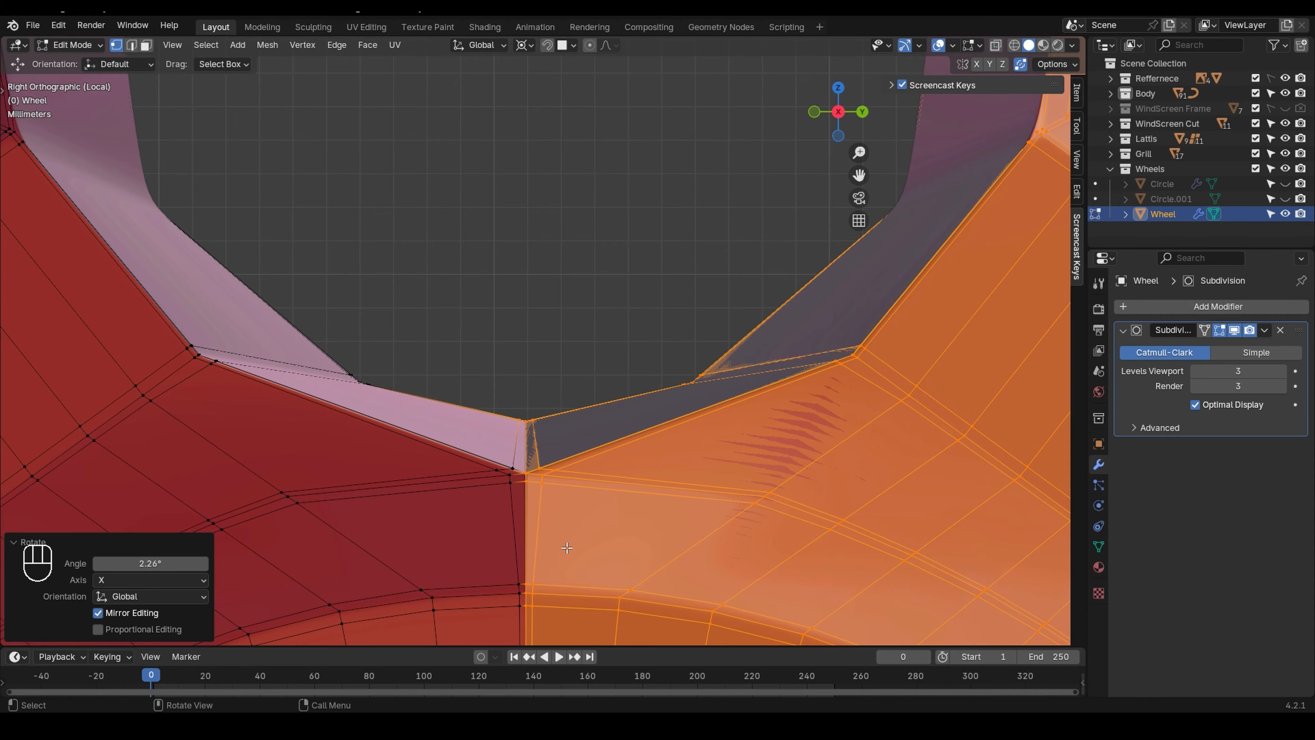
pyautogui.keyDown('shift'); pyautogui.moveTo(566, 548); pyautogui.dragTo(517, 504, button='middle'); pyautogui.keyUp('shift')
pyautogui.click(498, 394)
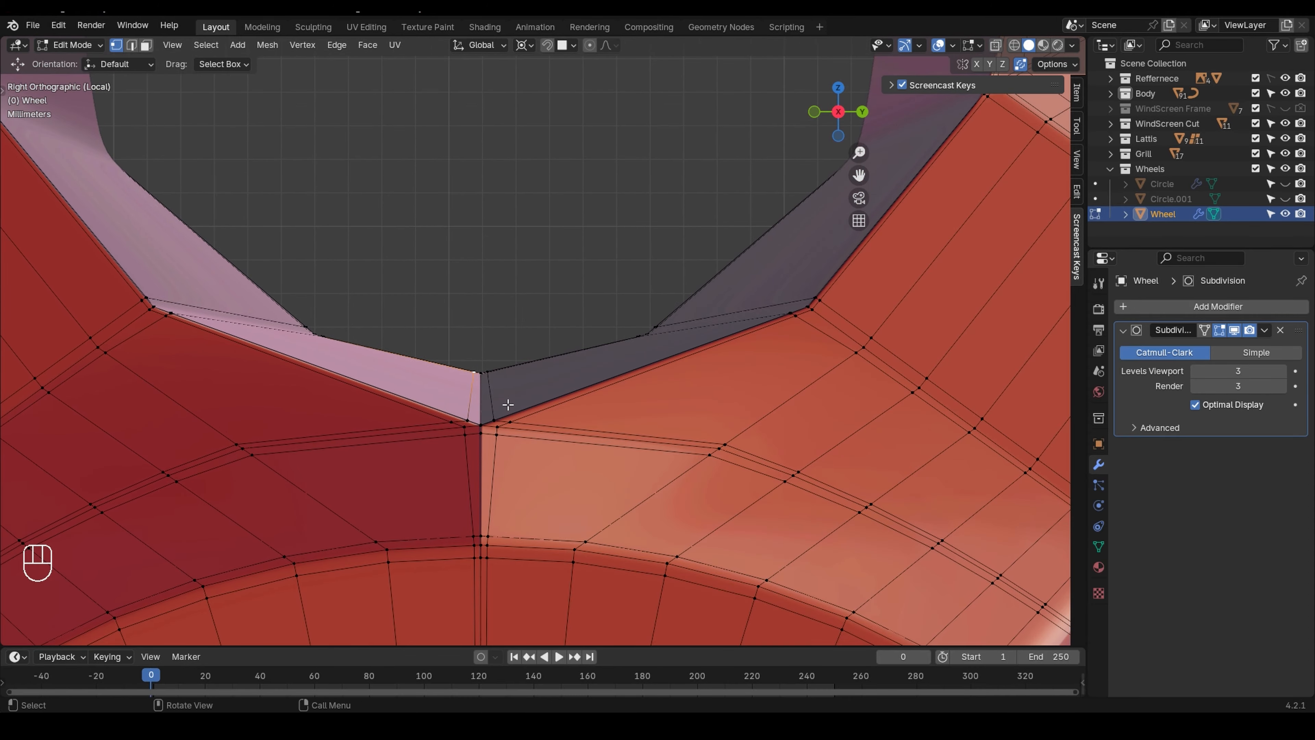
pyautogui.press('a')
pyautogui.hotkey('shift', 'n')
pyautogui.click(492, 455)
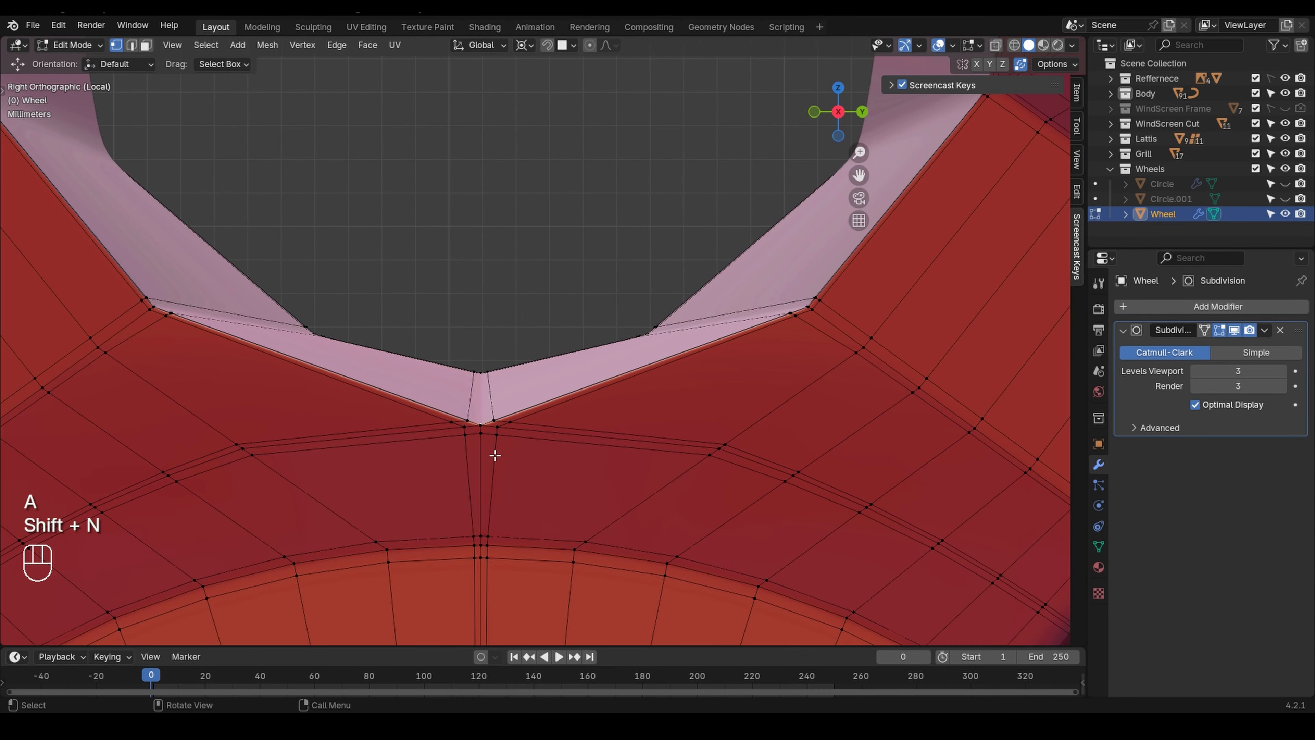
# - Turn off the Subdivision modifier's viewport display and test-move centre-seam vertices around the web above the hub hole
pyautogui.scroll(-2, 483, 339)
pyautogui.moveTo(483, 340); pyautogui.dragTo(493, 227, button='middle')
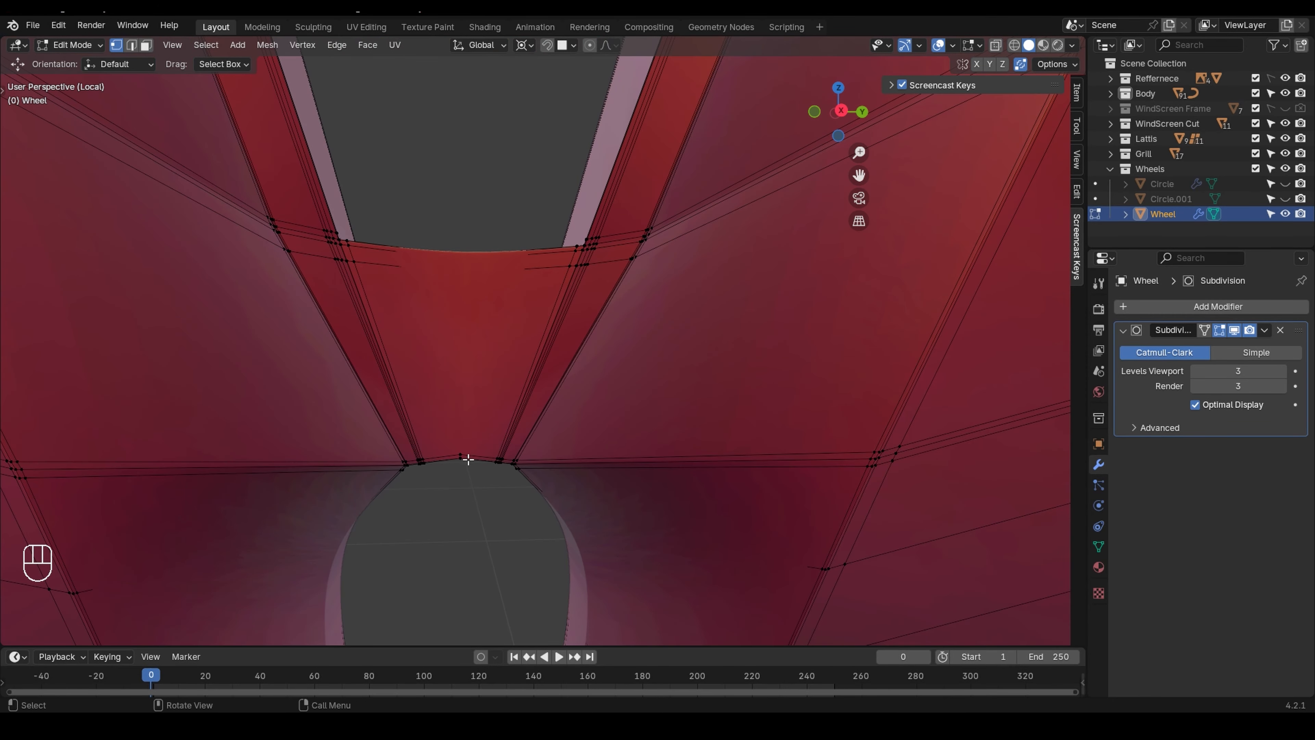
pyautogui.click(467, 459)
pyautogui.press('g')
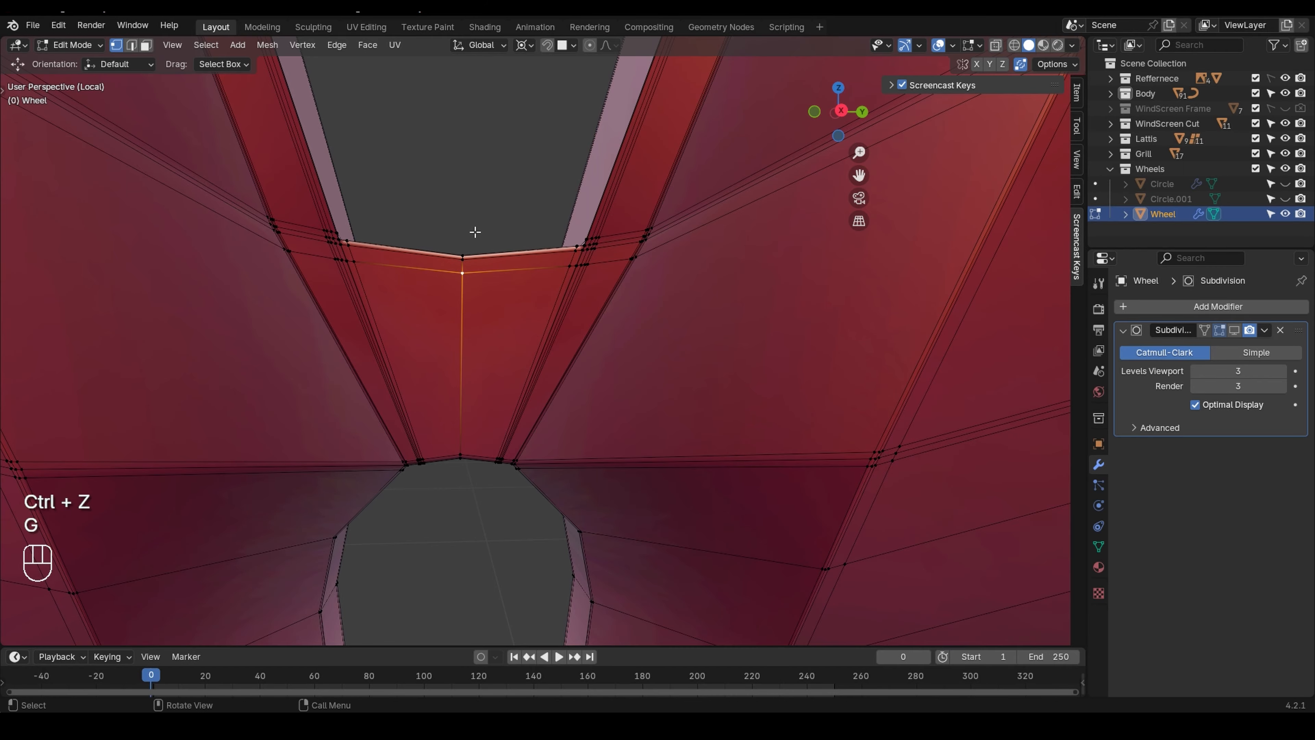
pyautogui.keyDown('shift'); pyautogui.moveTo(475, 232); pyautogui.dragTo(433, 518, button='middle'); pyautogui.keyUp('shift')
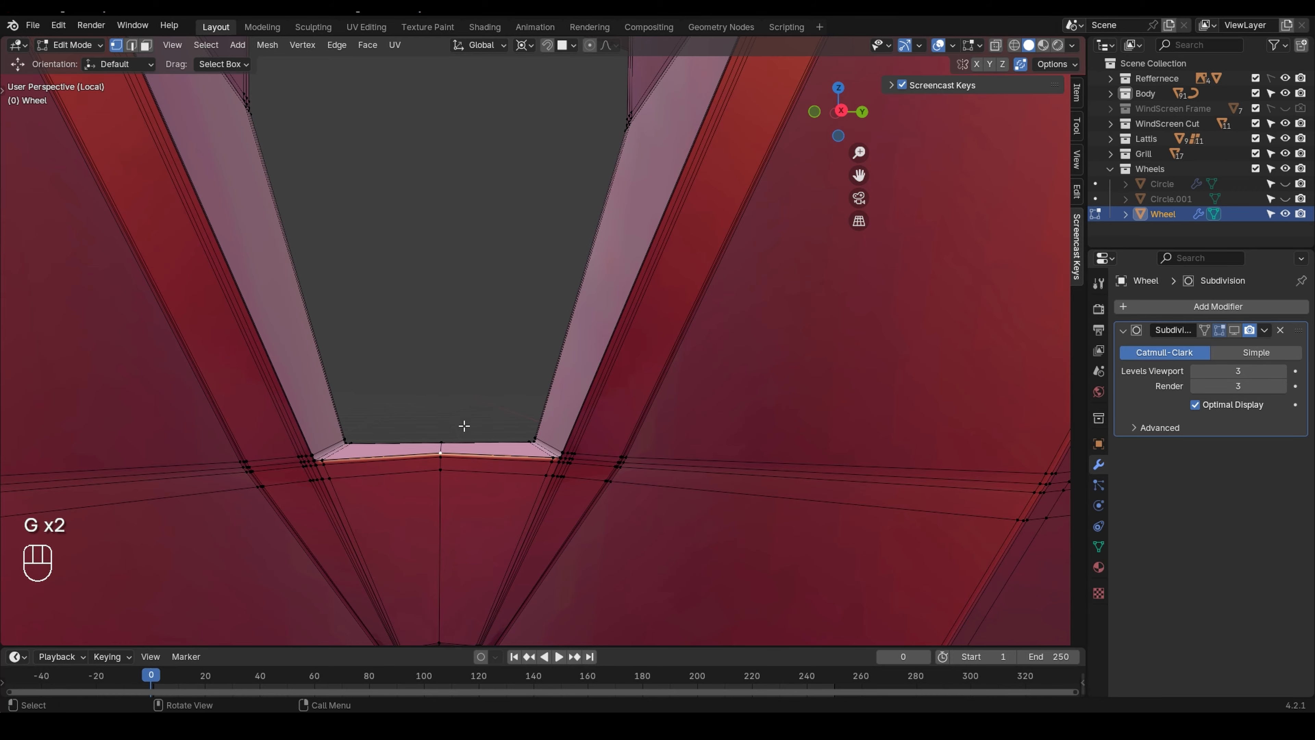
# - Check the centre-seam vertices of the web between the spokes for proper joining with cancelled test moves
pyautogui.moveTo(464, 426); pyautogui.dragTo(430, 463, button='middle')
pyautogui.scroll(3, 441, 451)
pyautogui.rightClick(426, 419)
pyautogui.scroll(3, 438, 450)
pyautogui.scroll(-1, 430, 463)
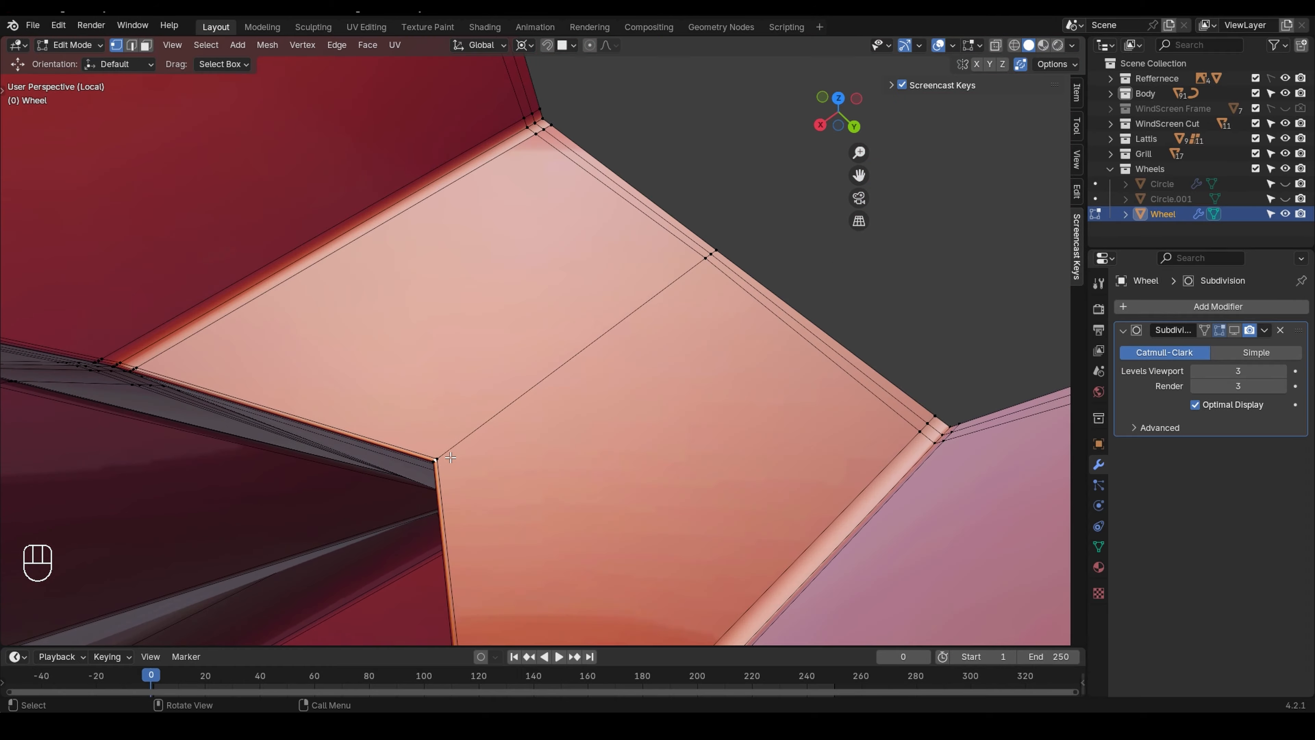
pyautogui.press('g')
pyautogui.rightClick(446, 454)
pyautogui.scroll(-4, 564, 395)
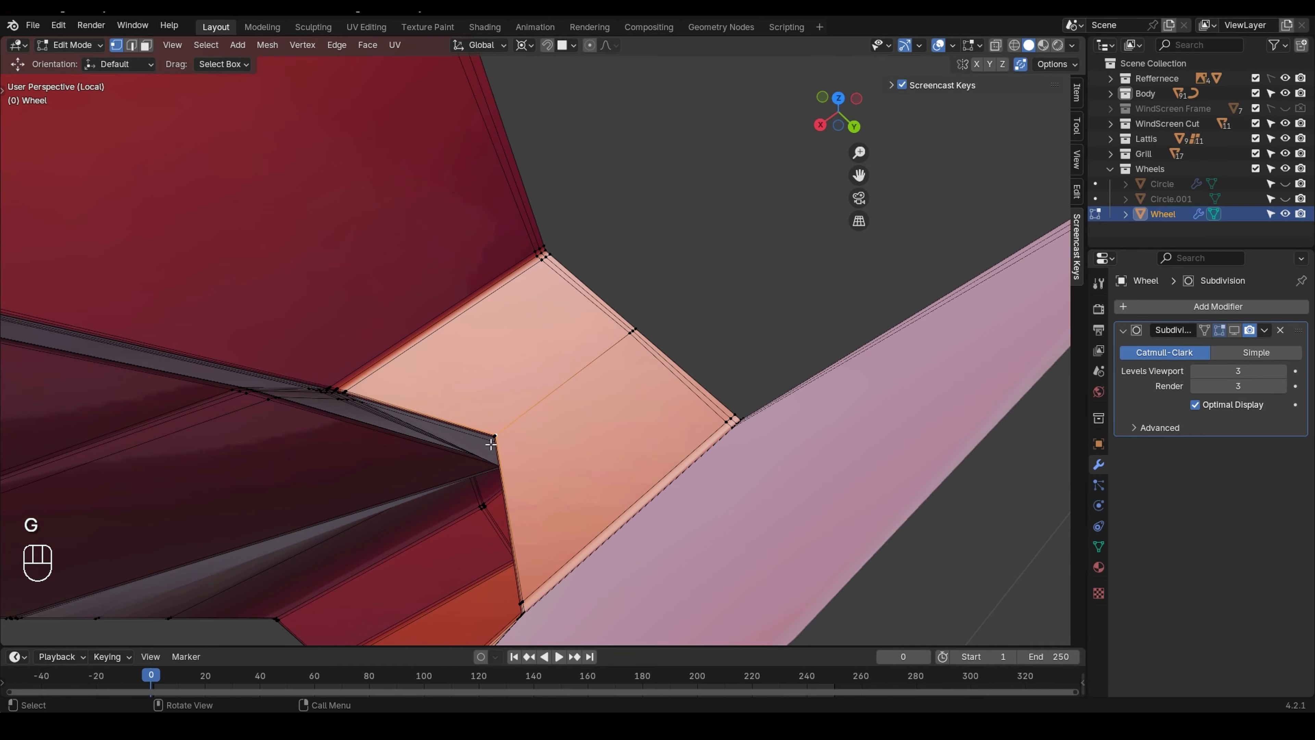
# - Select the whole mesh and merge its overlapping vertices by distance
pyautogui.moveTo(490, 443); pyautogui.dragTo(552, 275, button='middle')
pyautogui.scroll(-2, 552, 275)
pyautogui.keyDown('shift'); pyautogui.moveTo(587, 165); pyautogui.dragTo(606, 128, button='middle'); pyautogui.keyUp('shift')
pyautogui.moveTo(576, 280); pyautogui.dragTo(590, 302, button='middle')
pyautogui.press('a')
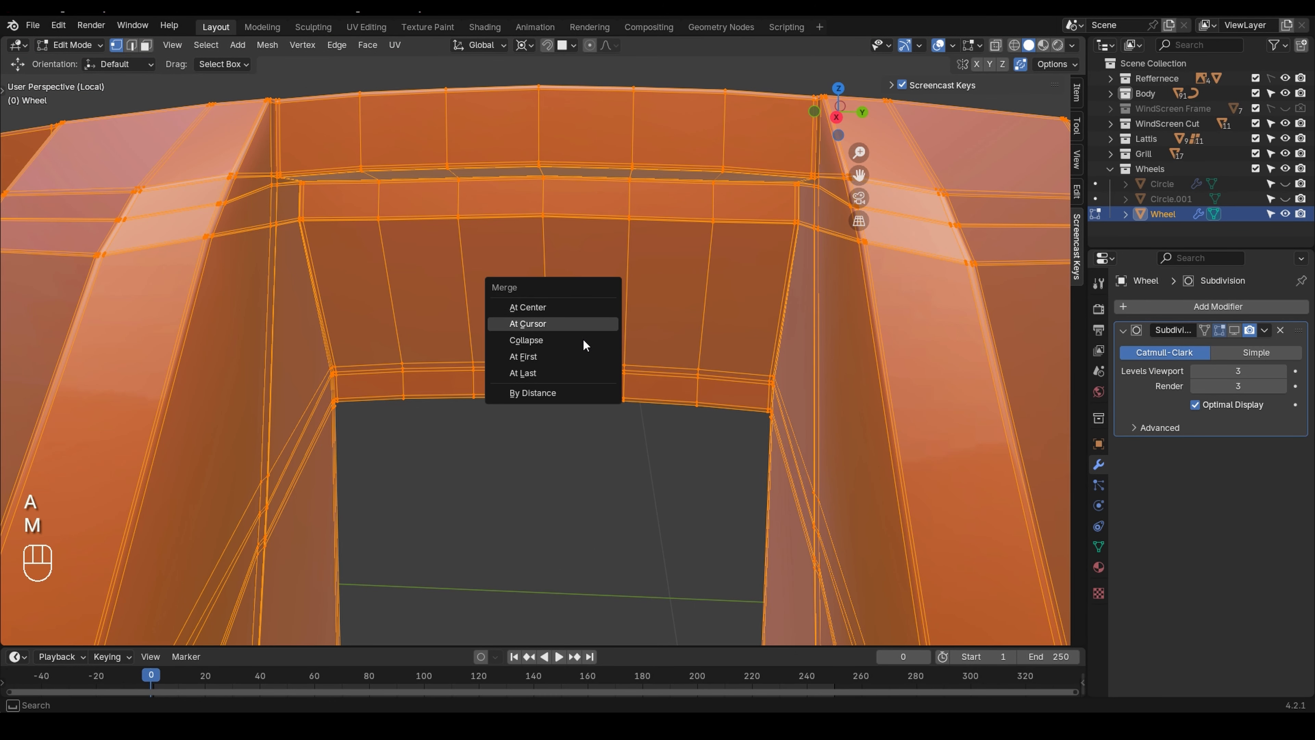
# - Check the centre-seam vertices on the inner and outer rim edges for proper joining with cancelled test moves
pyautogui.scroll(1, 564, 406)
pyautogui.click(565, 370)
pyautogui.press('g')
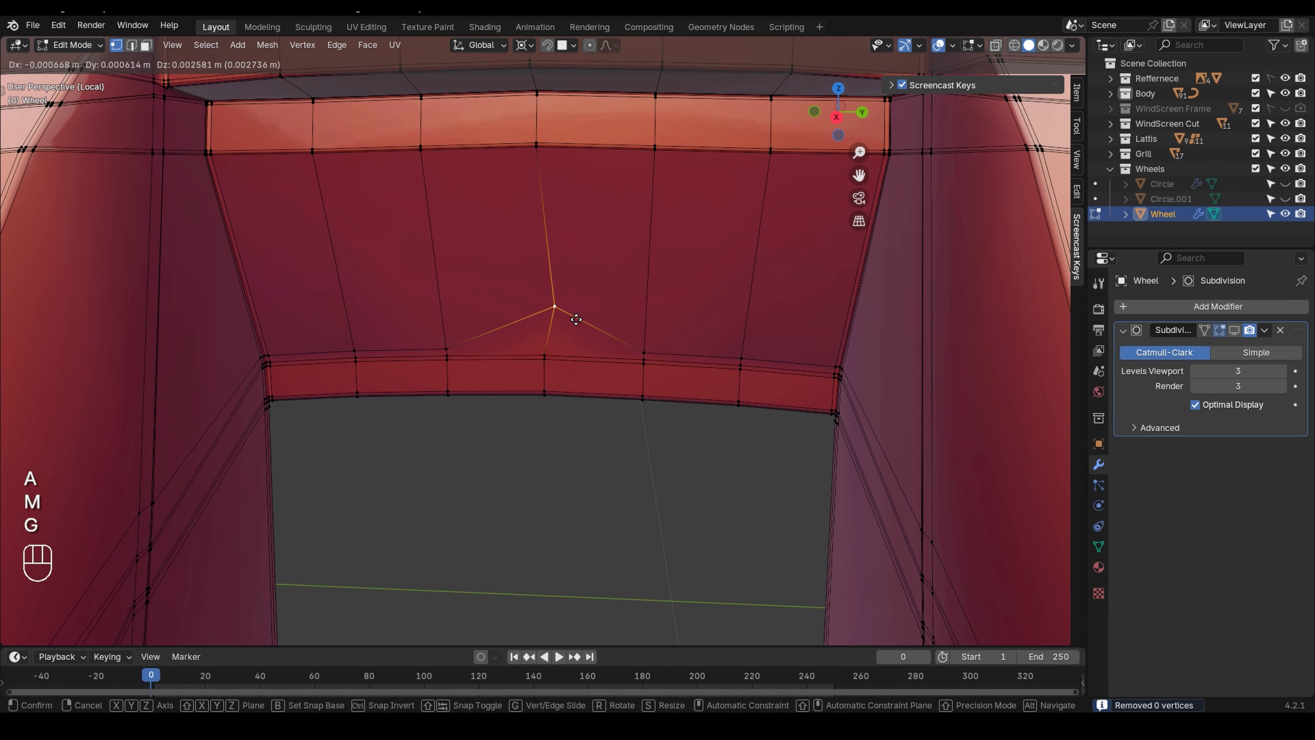
pyautogui.keyDown('shift'); pyautogui.moveTo(561, 258); pyautogui.dragTo(566, 517, button='middle'); pyautogui.keyUp('shift')
pyautogui.click(543, 306)
pyautogui.press('g')
pyautogui.press('g')
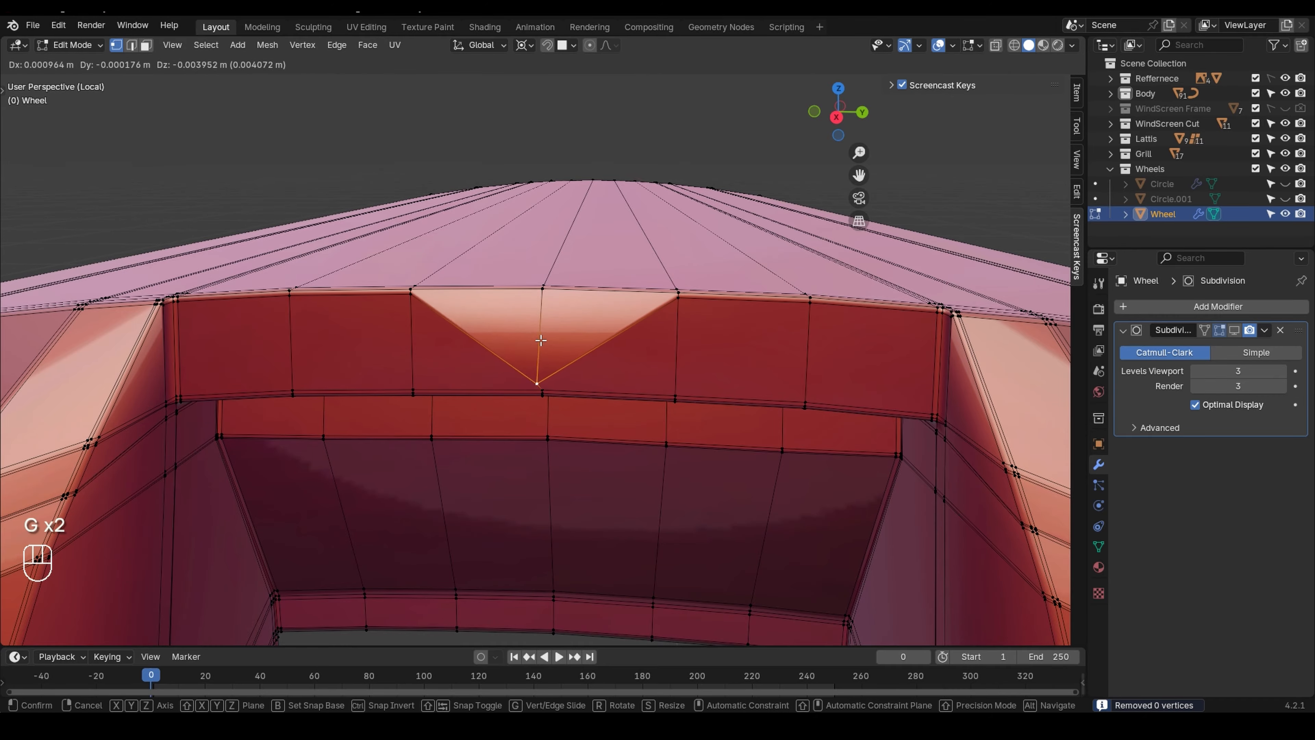
pyautogui.rightClick(553, 329)
pyautogui.scroll(-2, 553, 329)
pyautogui.scroll(-5, 570, 290)
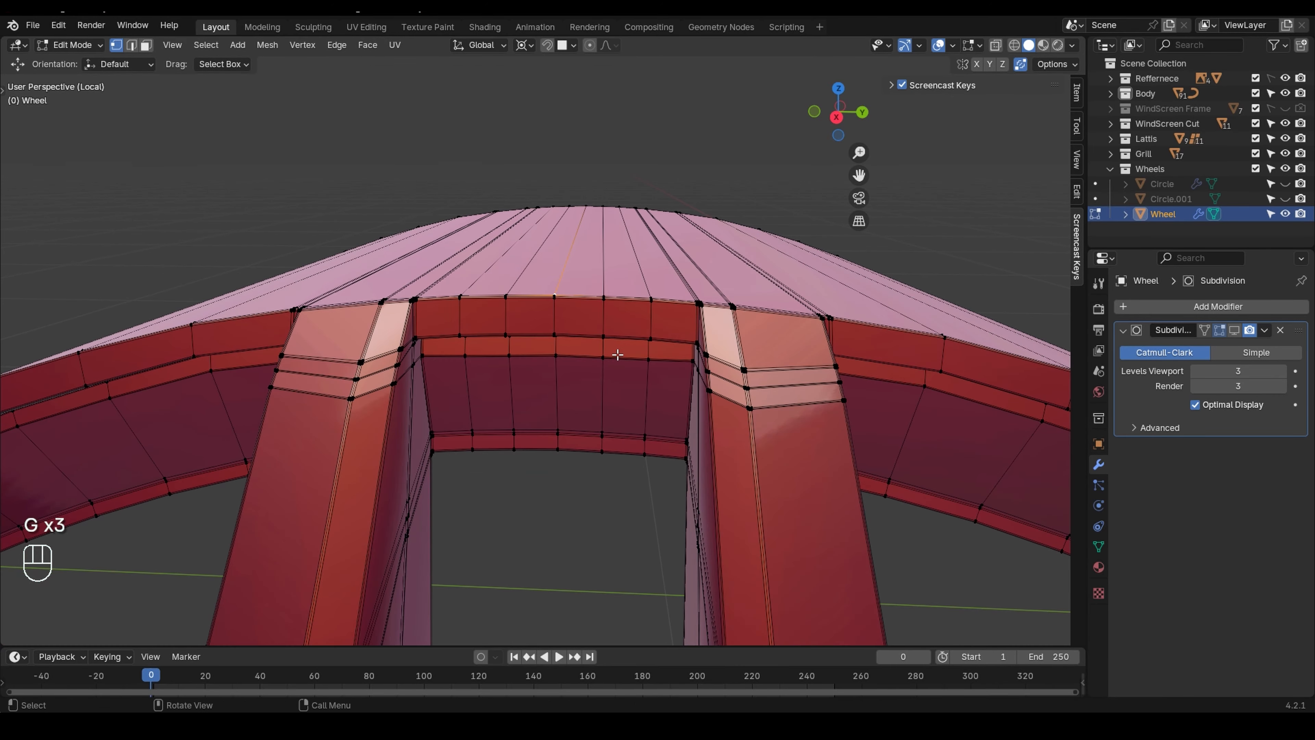